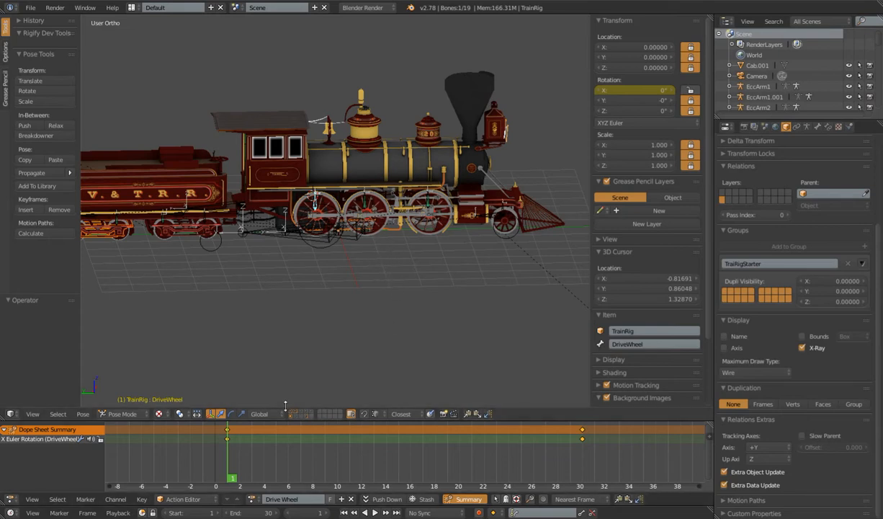
Switch off the scene layer containing the locomotive body, leaving the rig, wheels and rods shown.
{"action": "key", "text": "ctrl+Tab"}
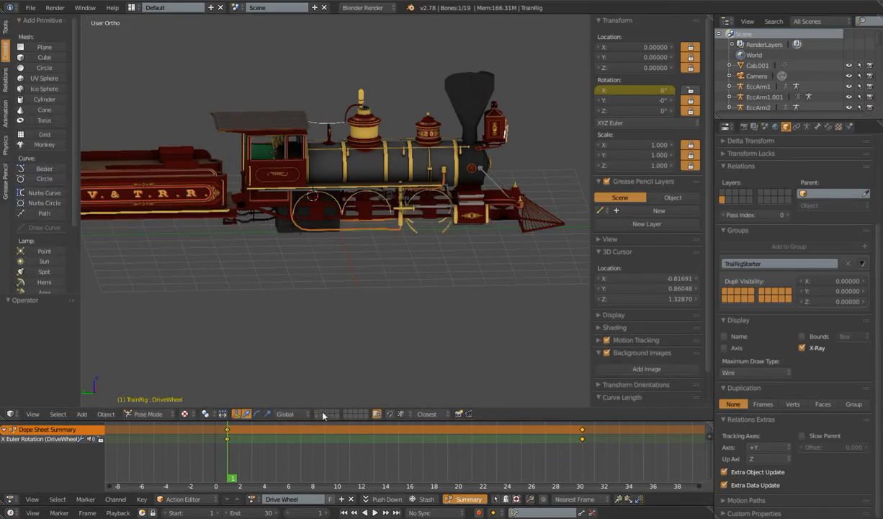
{"action": "key", "text": "ctrl+Tab"}
{"action": "middle_click_drag", "start_coordinate": [366, 315], "coordinate": [388, 319]}
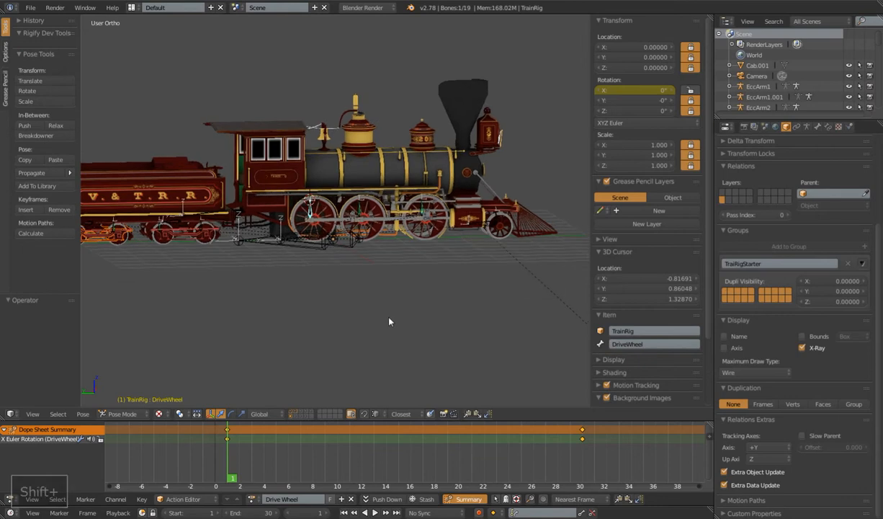
{"action": "left_click", "coordinate": [291, 413], "text": "shift"}
{"action": "scroll", "coordinate": [375, 304], "scroll_direction": "up", "scroll_amount": 6}
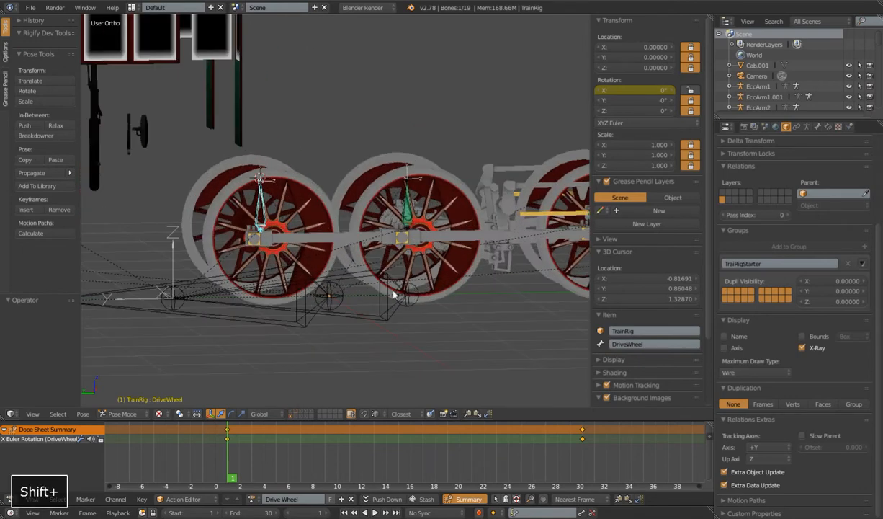
Hide the near-side coupling rod LocoDriverConrod.001, the main driver rod and the part in front of the front driving wheel.
{"action": "right_click", "coordinate": [340, 235]}
{"action": "scroll", "coordinate": [340, 237], "scroll_direction": "down", "scroll_amount": 4}
{"action": "mouse_move", "coordinate": [426, 266]}
{"action": "middle_mouse_down", "text": "shift"}
{"action": "mouse_move", "coordinate": [430, 260]}
{"action": "mouse_move", "coordinate": [416, 281]}
{"action": "middle_mouse_up", "text": "shift"}
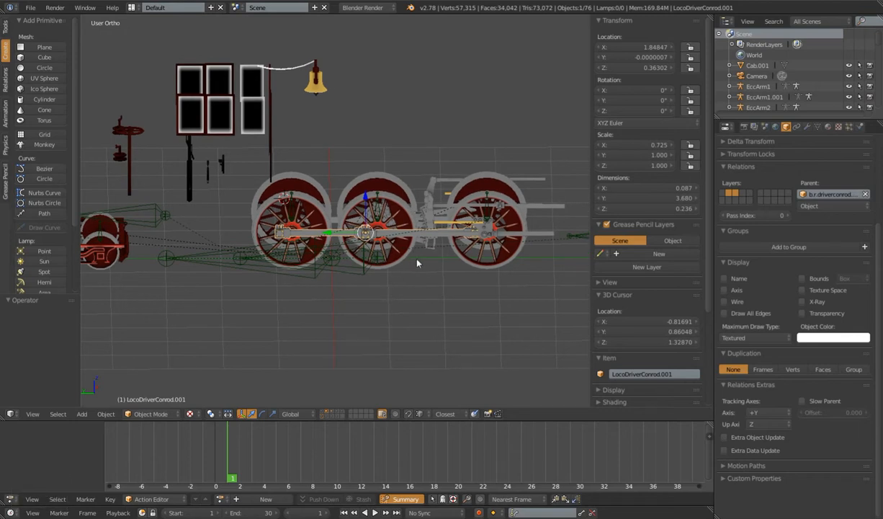
{"action": "key", "text": "h"}
{"action": "middle_click_drag", "start_coordinate": [415, 266], "coordinate": [409, 273]}
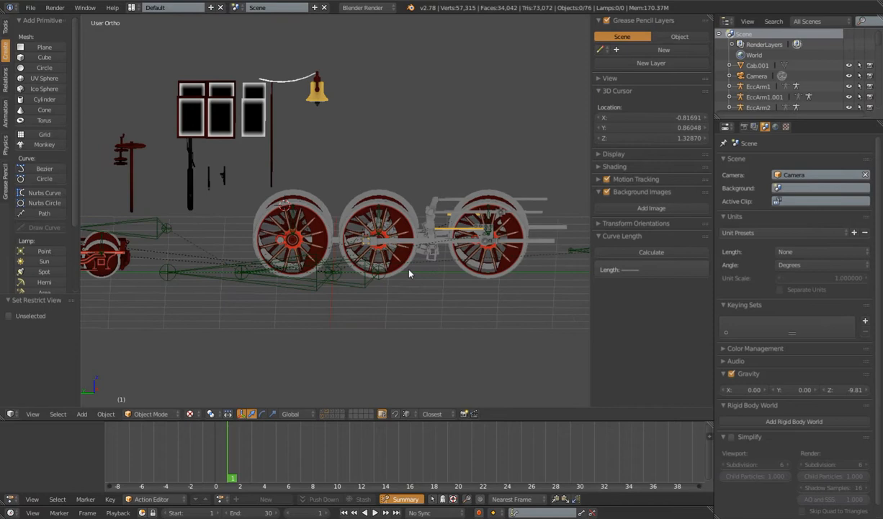
{"action": "right_click", "coordinate": [413, 244]}
{"action": "key", "text": "h"}
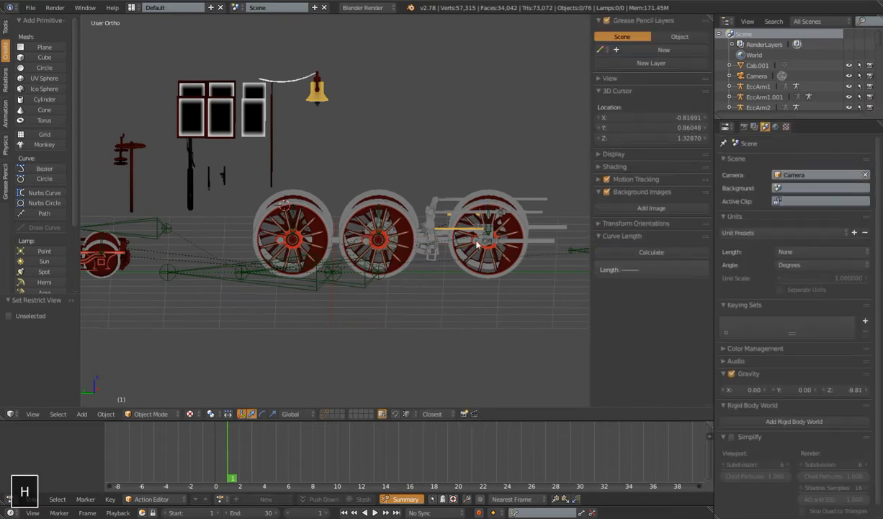
{"action": "right_click", "coordinate": [513, 243]}
{"action": "key", "text": "h"}
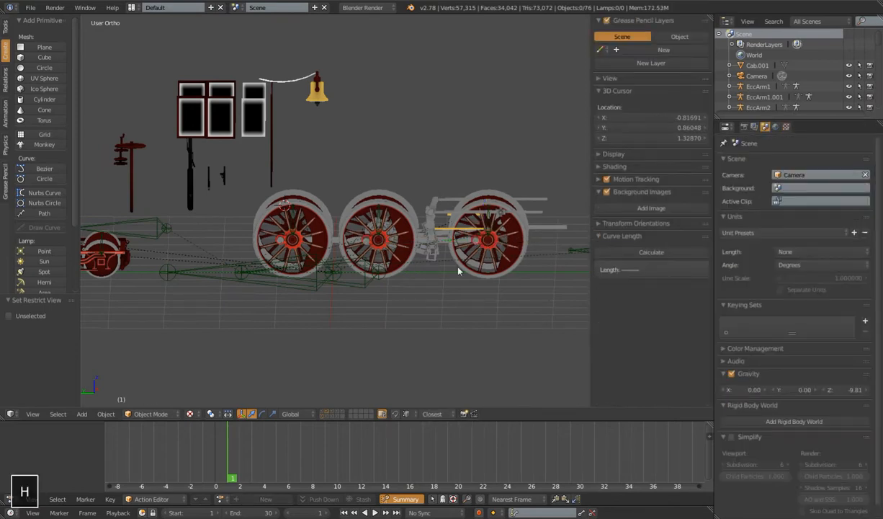
Play and scrub the animation to examine how the crank pins travel around the driving wheels.
{"action": "middle_click_drag", "start_coordinate": [446, 257], "coordinate": [417, 268], "text": "shift"}
{"action": "scroll", "coordinate": [292, 219], "scroll_direction": "up", "scroll_amount": 4}
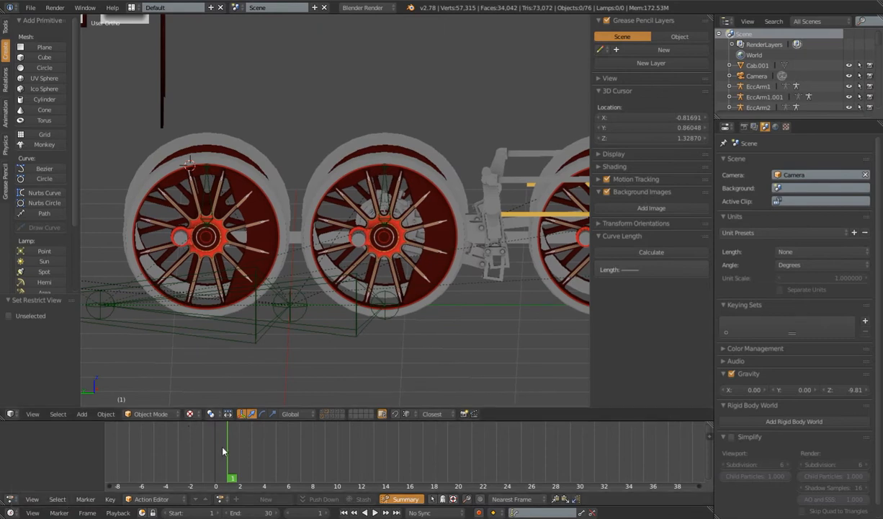
{"action": "key", "text": "alt+a"}
{"action": "key", "text": "alt+a"}
{"action": "left_click_drag", "start_coordinate": [337, 464], "coordinate": [235, 438]}
{"action": "key", "text": "alt+a"}
{"action": "key", "text": "alt+a"}
{"action": "left_click_drag", "start_coordinate": [327, 461], "coordinate": [252, 463]}
Unhide all hidden objects and hide only the main driver rod LocoDriverRod.001.
{"action": "key", "text": "alt+h"}
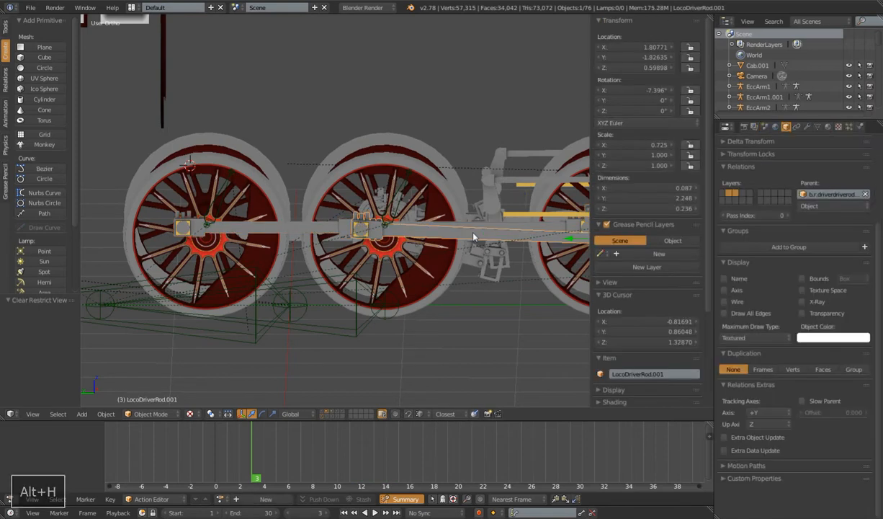
{"action": "key", "text": "h"}
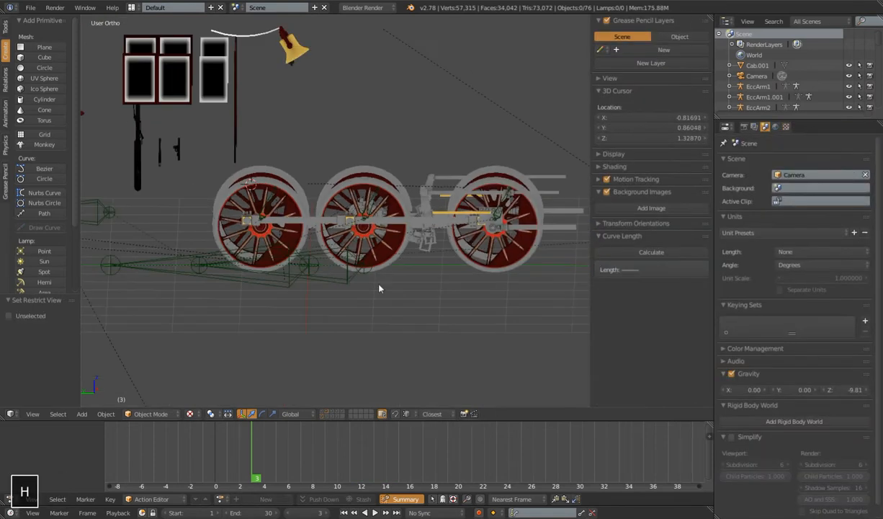
Play and scrub the animation to examine how the coupling rod moves with the three driving wheels.
{"action": "key", "text": "alt+a"}
{"action": "left_click_drag", "start_coordinate": [241, 429], "coordinate": [229, 450]}
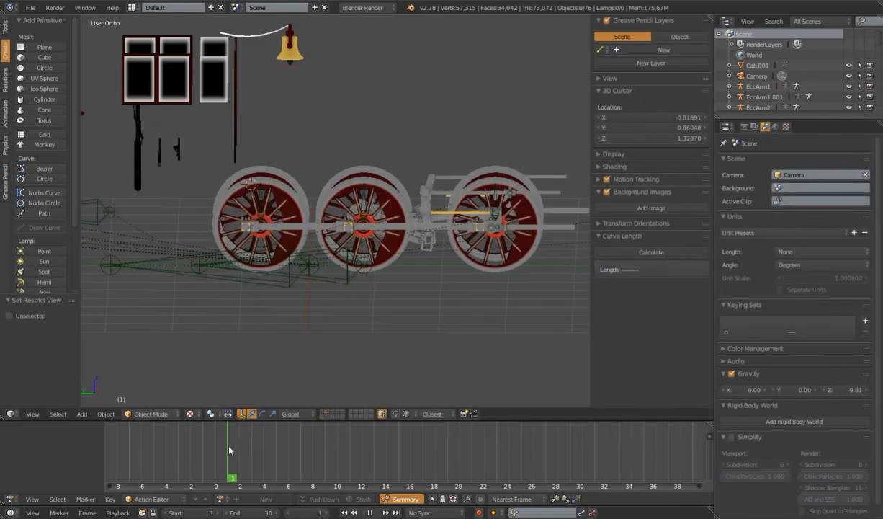
{"action": "key", "text": "alt+a"}
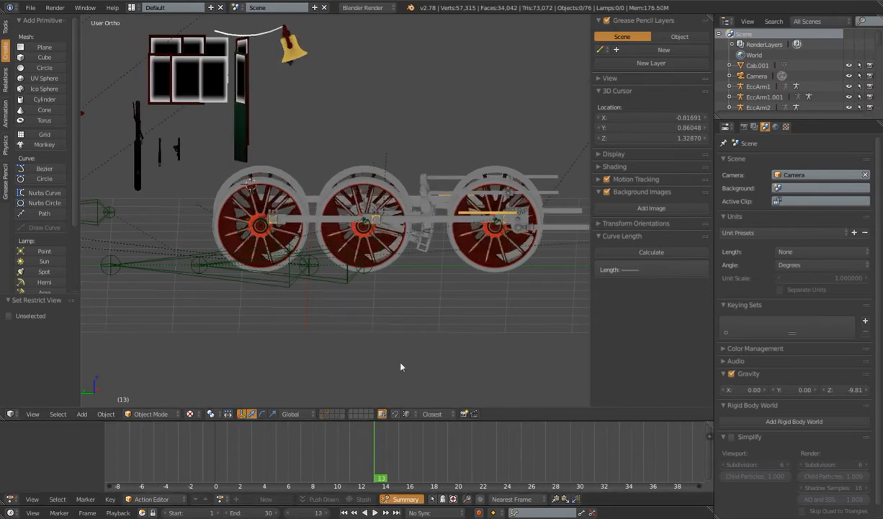
{"action": "left_click_drag", "start_coordinate": [376, 446], "coordinate": [430, 438]}
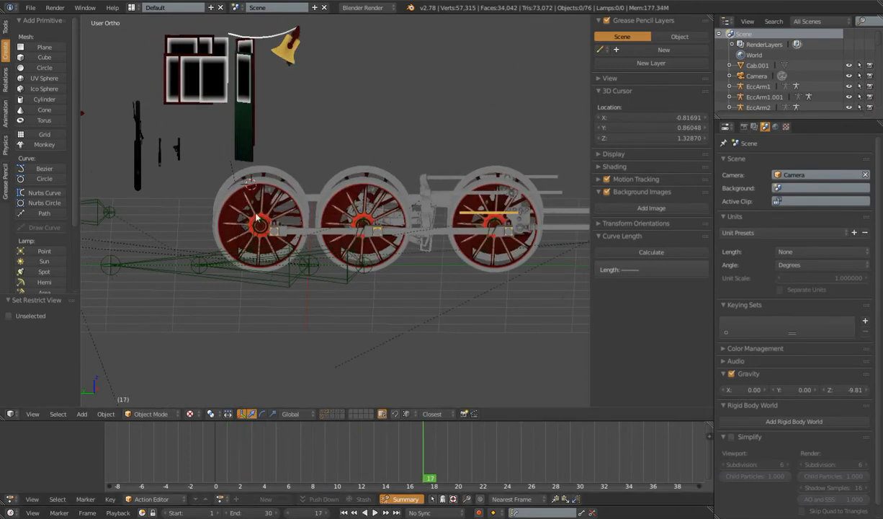
{"action": "key", "text": "alt+a"}
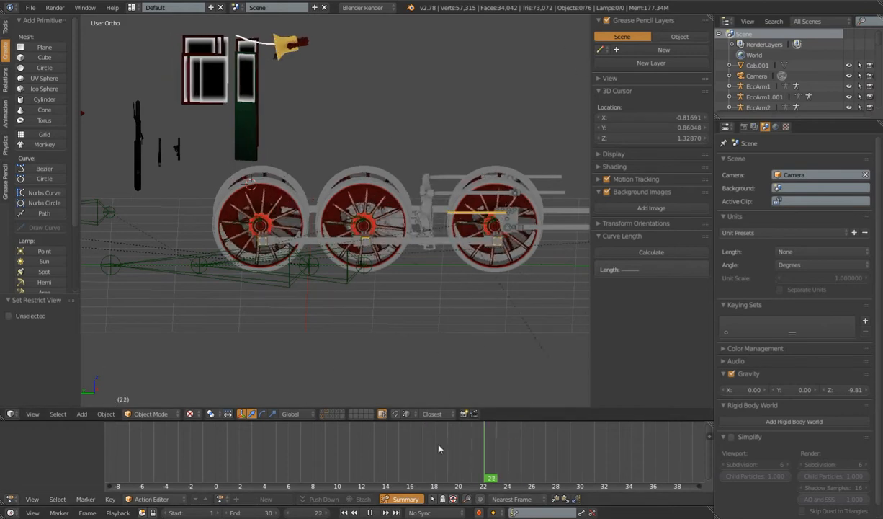
{"action": "key", "text": "Escape"}
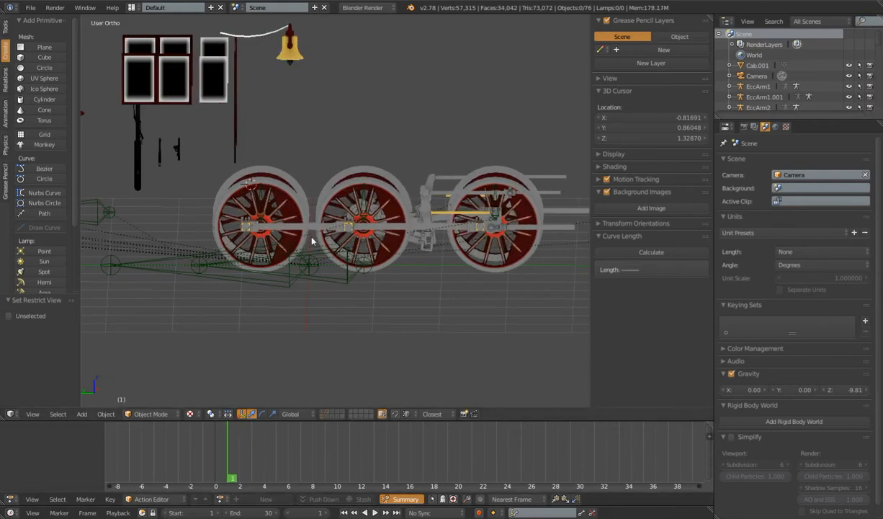
Select the EngineMain bone of TrainRig and additionally show the armature's third bone layer.
{"action": "right_click", "coordinate": [330, 274]}
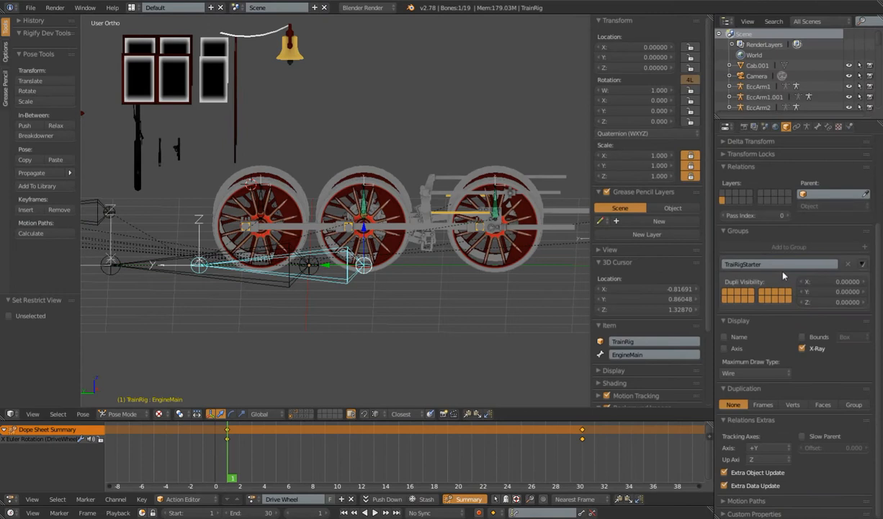
{"action": "left_click", "coordinate": [807, 127]}
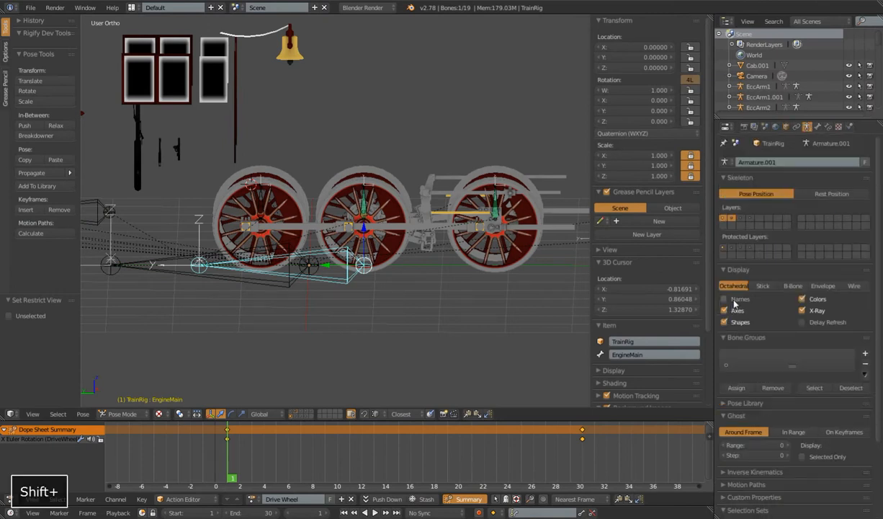
{"action": "left_click", "coordinate": [742, 219], "text": "shift"}
{"action": "middle_click_drag", "start_coordinate": [362, 268], "coordinate": [376, 198]}
{"action": "scroll", "coordinate": [431, 299], "scroll_direction": "up", "scroll_amount": 4}
Inspect the long rod bone and the short upright Bone.001 at its tip by selecting each in turn.
{"action": "right_click", "coordinate": [478, 192]}
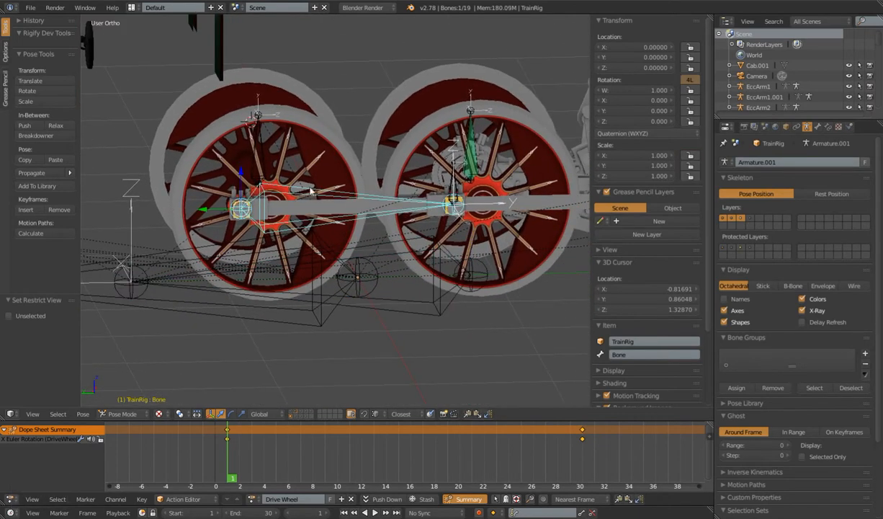
{"action": "right_click", "coordinate": [438, 177]}
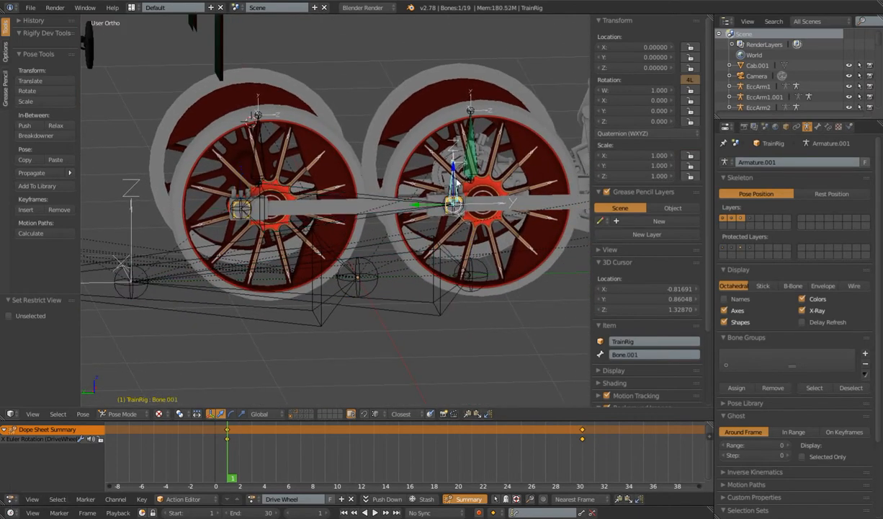
{"action": "right_click", "coordinate": [335, 197]}
{"action": "middle_click_drag", "start_coordinate": [370, 256], "coordinate": [367, 254]}
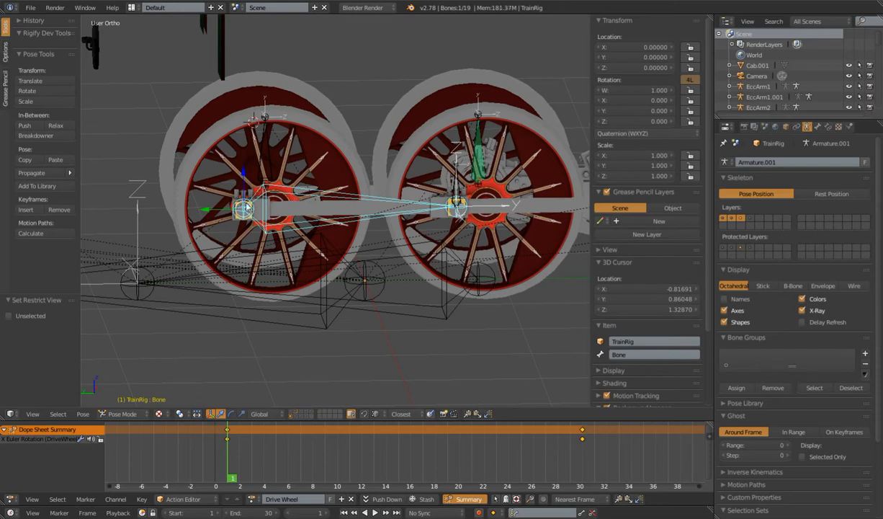
{"action": "right_click", "coordinate": [459, 190]}
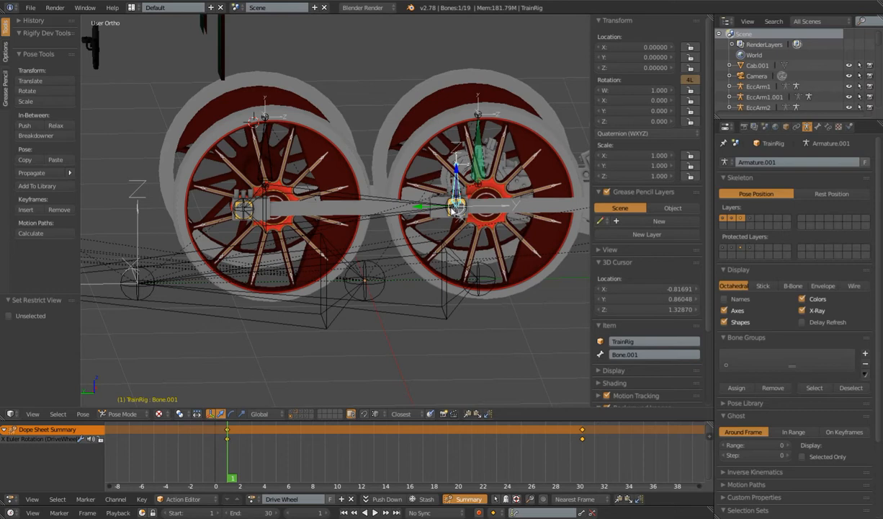
In Edit Mode, parent the long rod bone to the DriveWheel bone with Keep Offset.
{"action": "right_click", "coordinate": [434, 213]}
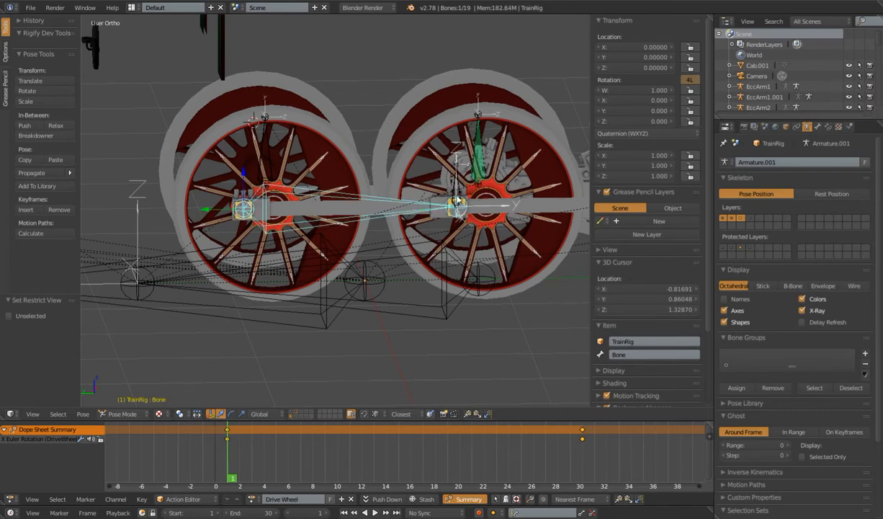
{"action": "key", "text": "Tab"}
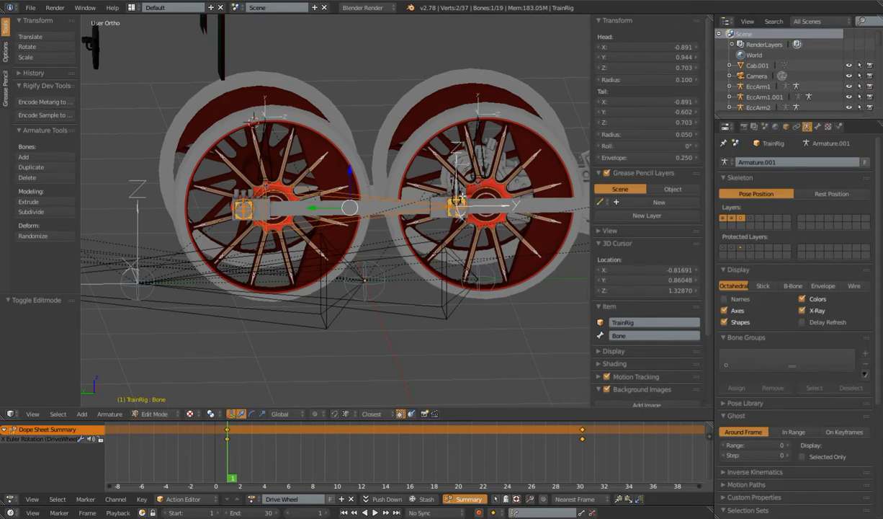
{"action": "scroll", "coordinate": [442, 190], "scroll_direction": "down", "scroll_amount": 2}
{"action": "key", "text": "Tab"}
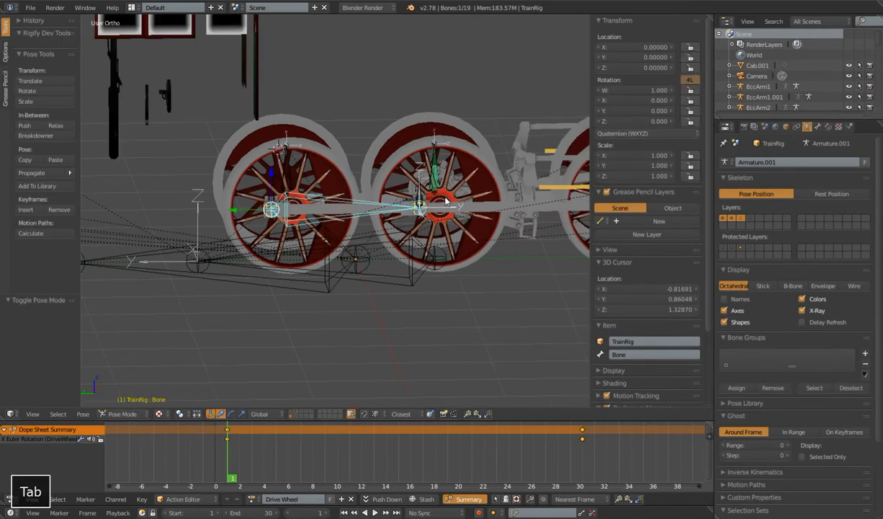
{"action": "key", "text": "Tab"}
{"action": "scroll", "coordinate": [445, 197], "scroll_direction": "up", "scroll_amount": 2}
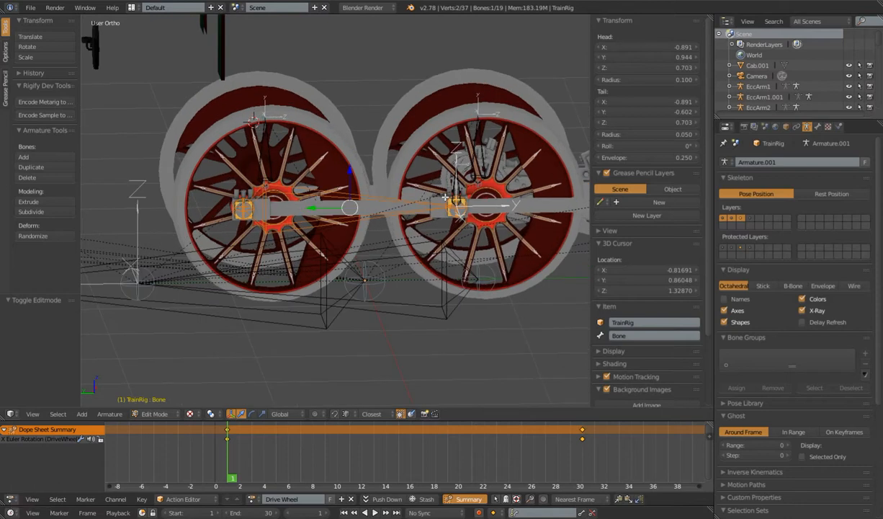
{"action": "scroll", "coordinate": [318, 198], "scroll_direction": "down", "scroll_amount": 2}
{"action": "middle_click_drag", "start_coordinate": [329, 197], "coordinate": [370, 235]}
{"action": "scroll", "coordinate": [370, 235], "scroll_direction": "up", "scroll_amount": 2}
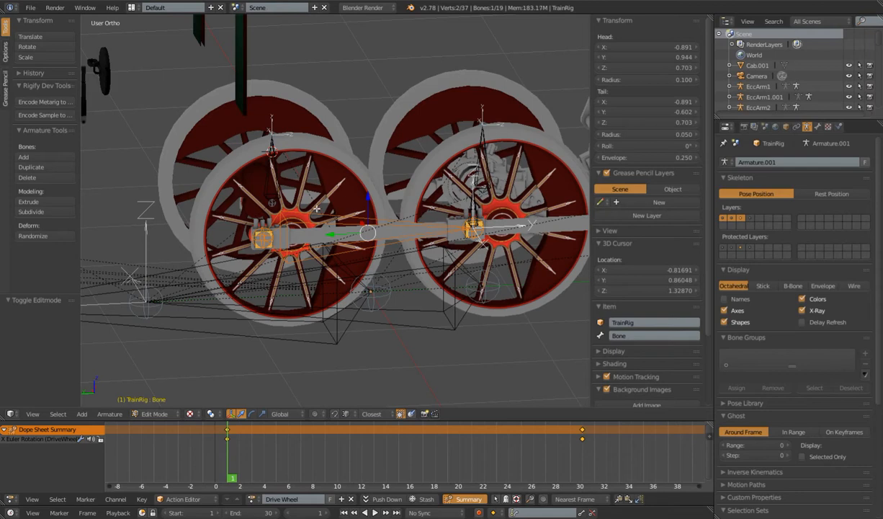
{"action": "right_click", "coordinate": [268, 177], "text": "shift"}
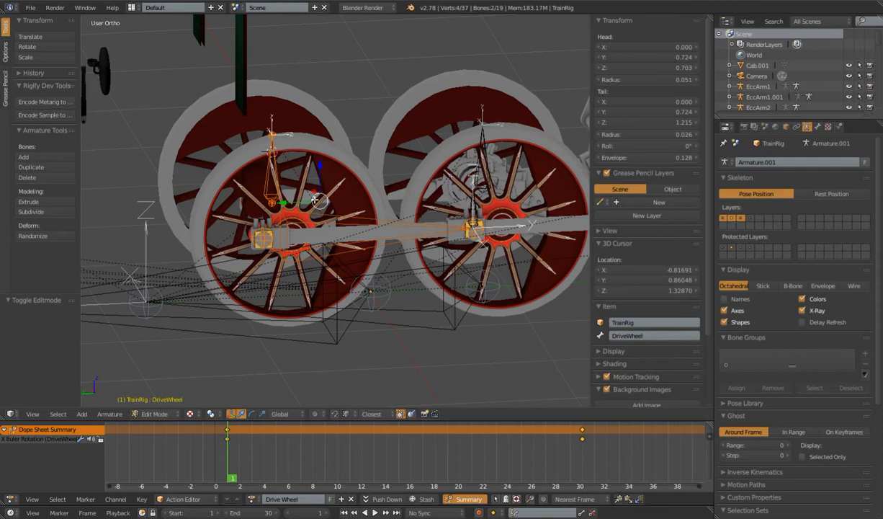
{"action": "key", "text": "ctrl+p"}
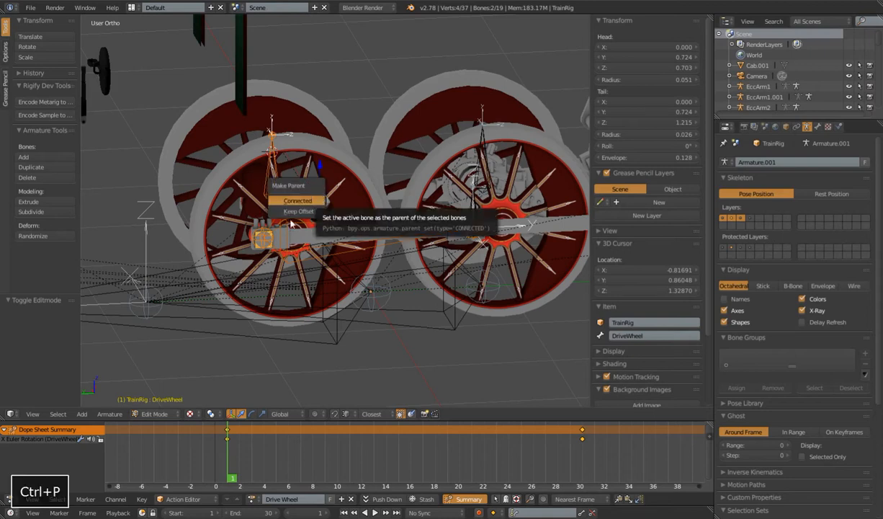
{"action": "left_click", "coordinate": [328, 202]}
Parent Bone.001 at the rod's tip to MCH.Wheel.001 with Keep Offset and return to Pose Mode.
{"action": "middle_click_drag", "start_coordinate": [508, 208], "coordinate": [426, 221], "text": "shift"}
{"action": "right_click", "coordinate": [414, 209]}
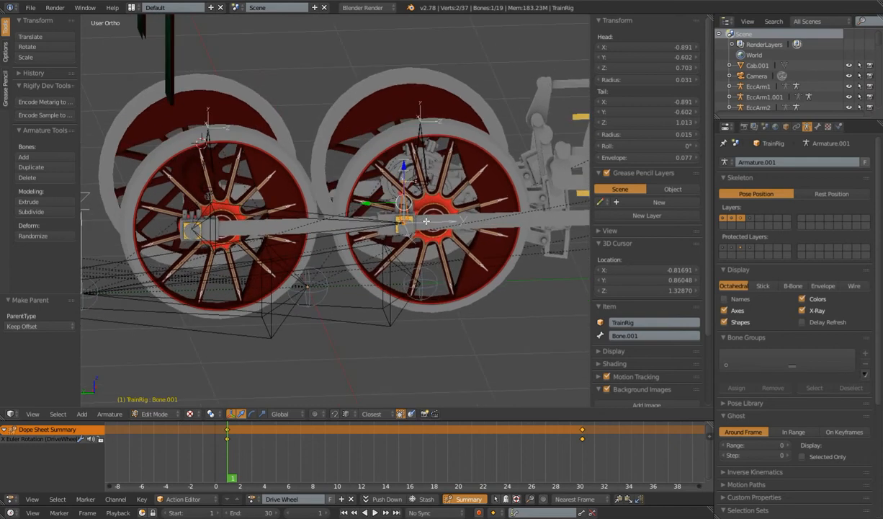
{"action": "right_click", "coordinate": [422, 148], "text": "shift"}
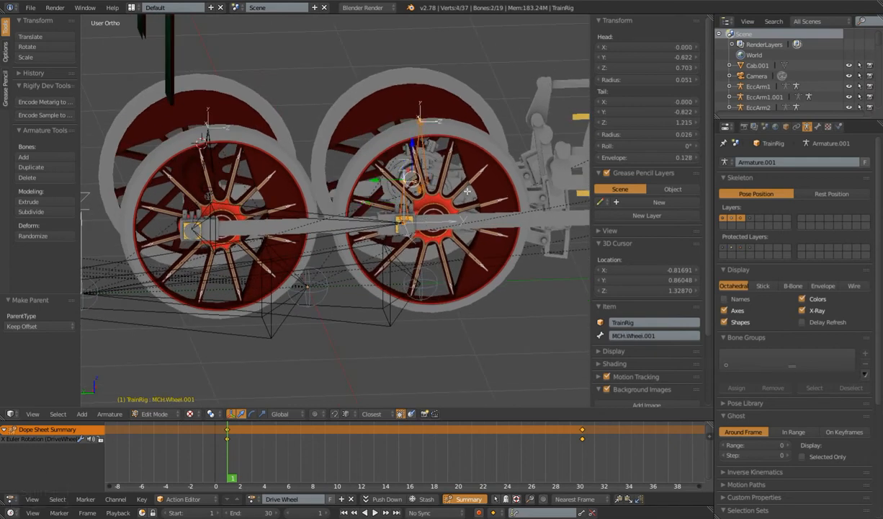
{"action": "key", "text": "ctrl+p"}
{"action": "left_click", "coordinate": [443, 265]}
{"action": "key", "text": "Tab"}
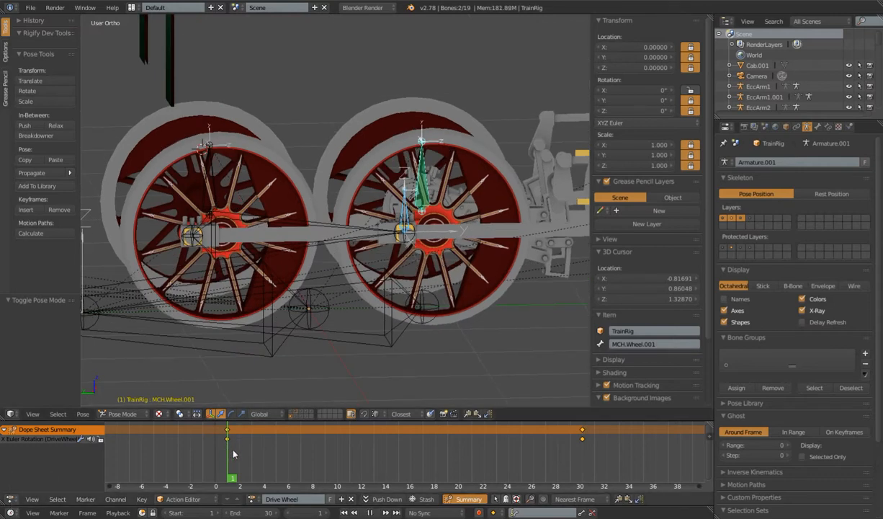
Play and scrub the animation to check that both bones follow their wheels, finishing at frame 1.
{"action": "key", "text": "alt+a"}
{"action": "key", "text": "alt+a"}
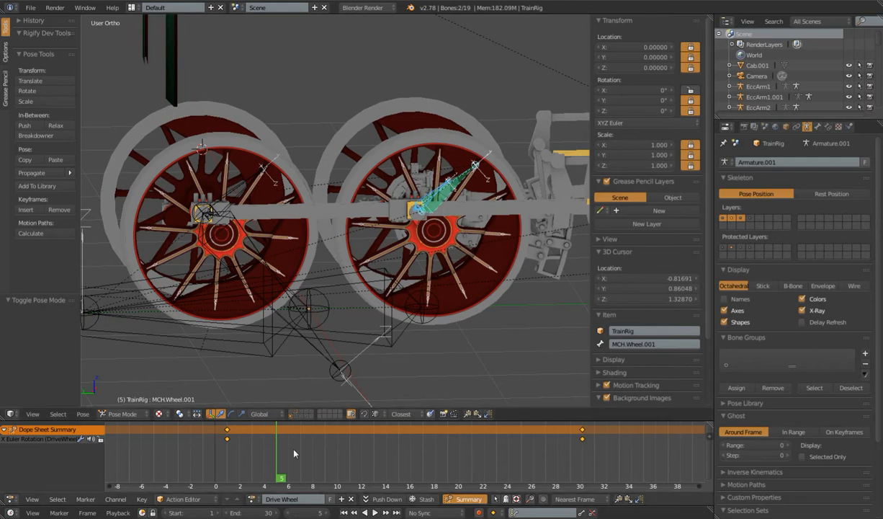
{"action": "key", "text": "alt+a"}
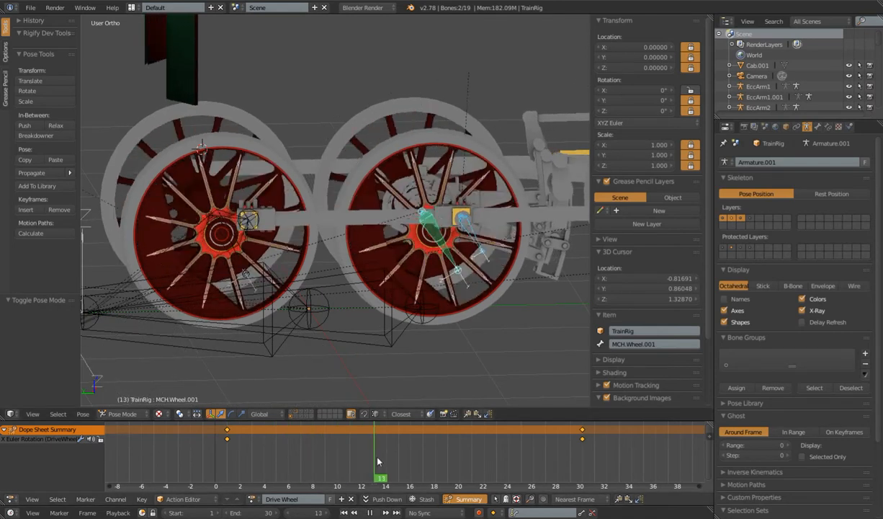
{"action": "left_click_drag", "start_coordinate": [421, 469], "coordinate": [221, 432]}
Add an Inverse Kinematics constraint to the long rod bone, with Bone.001 at its tip as the target.
{"action": "right_click", "coordinate": [303, 224]}
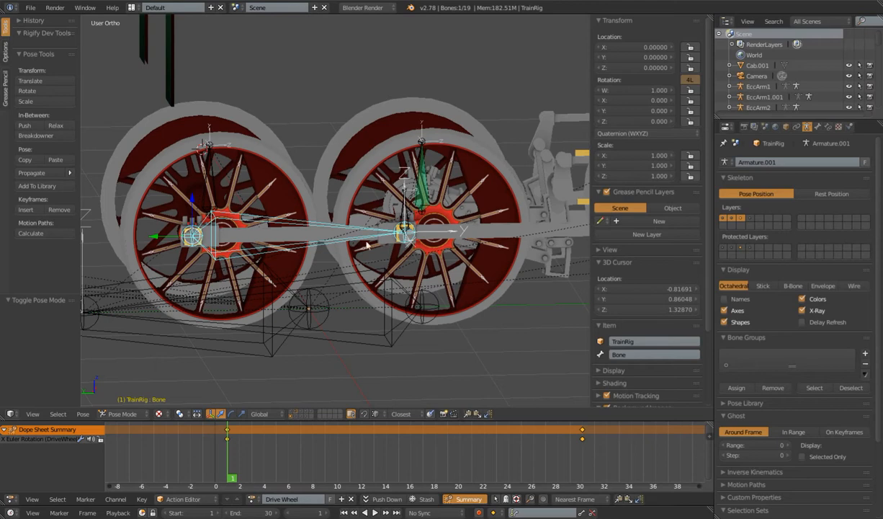
{"action": "right_click", "coordinate": [404, 208]}
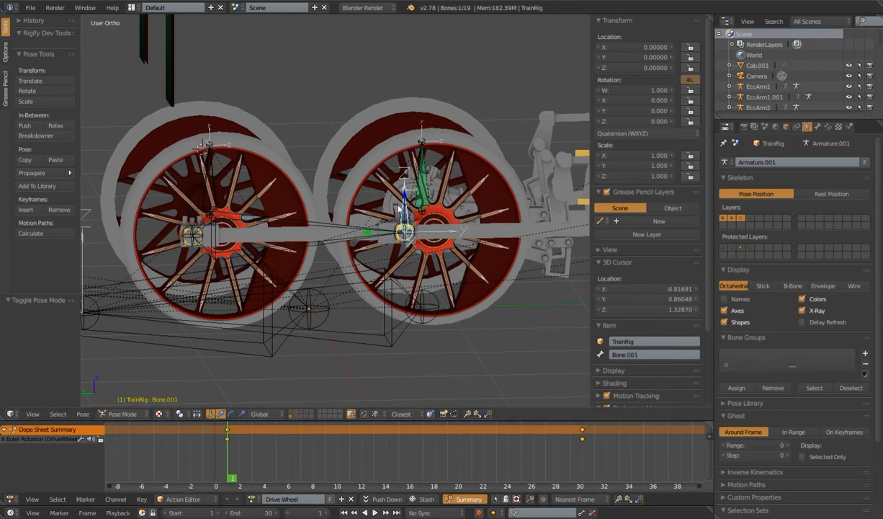
{"action": "right_click", "coordinate": [339, 228], "text": "shift"}
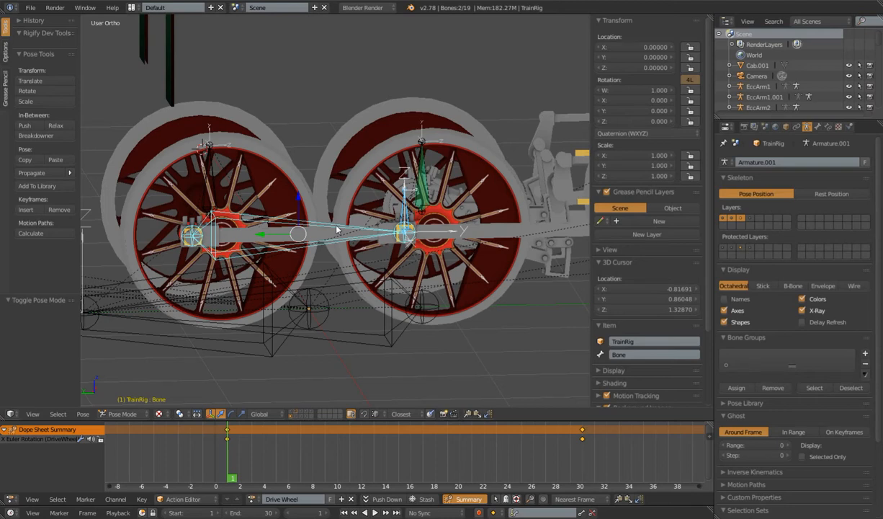
{"action": "key", "text": "ctrl+shift+c"}
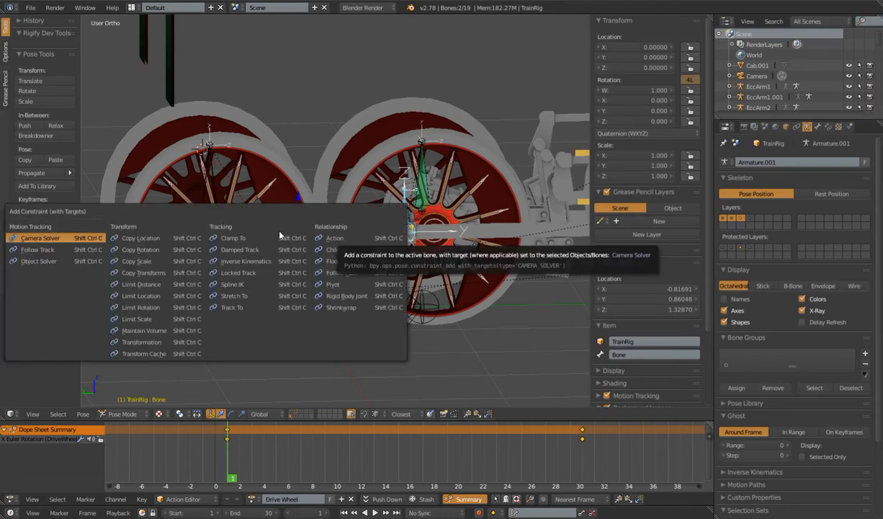
{"action": "left_click", "coordinate": [254, 260]}
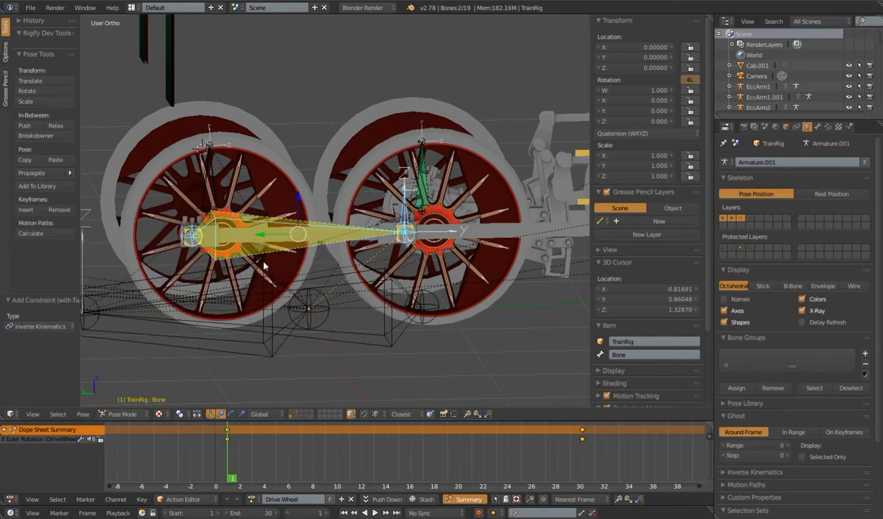
Set the Chain Length of the long rod bone's IK constraint to 1.
{"action": "left_click", "coordinate": [829, 126]}
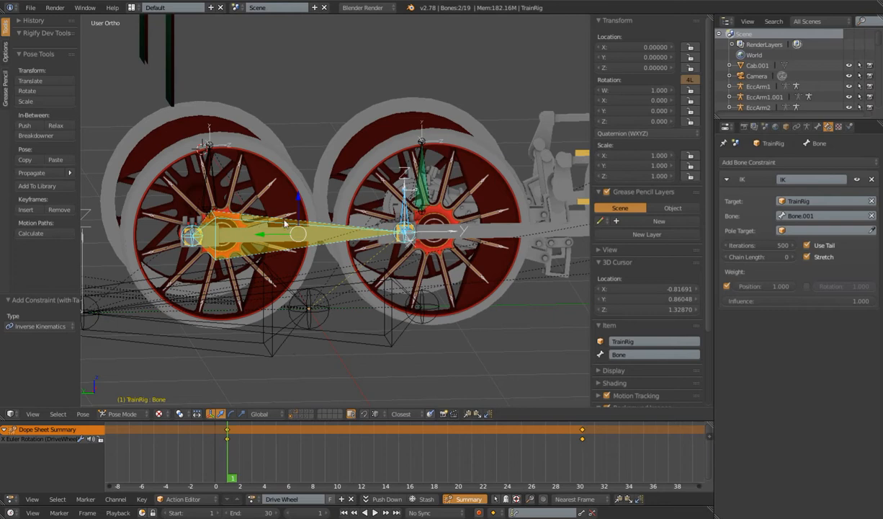
{"action": "right_click", "coordinate": [330, 231]}
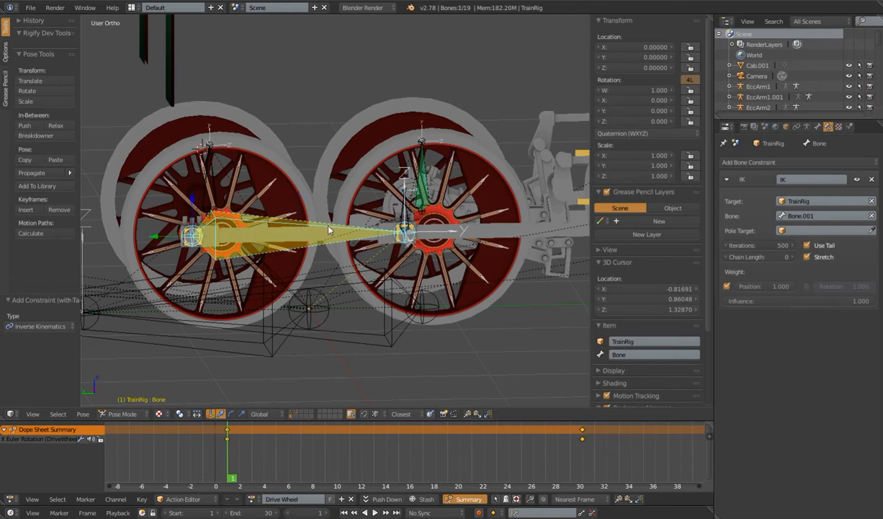
{"action": "right_click", "coordinate": [208, 180]}
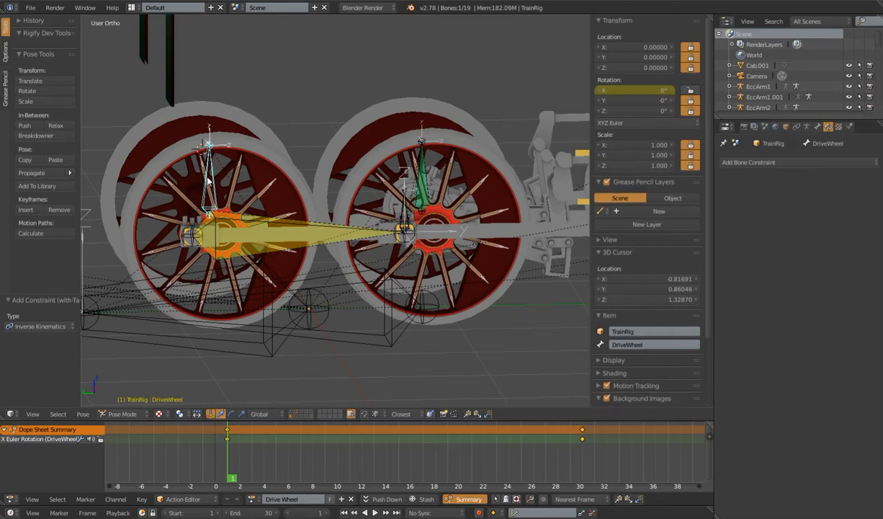
{"action": "right_click", "coordinate": [317, 224]}
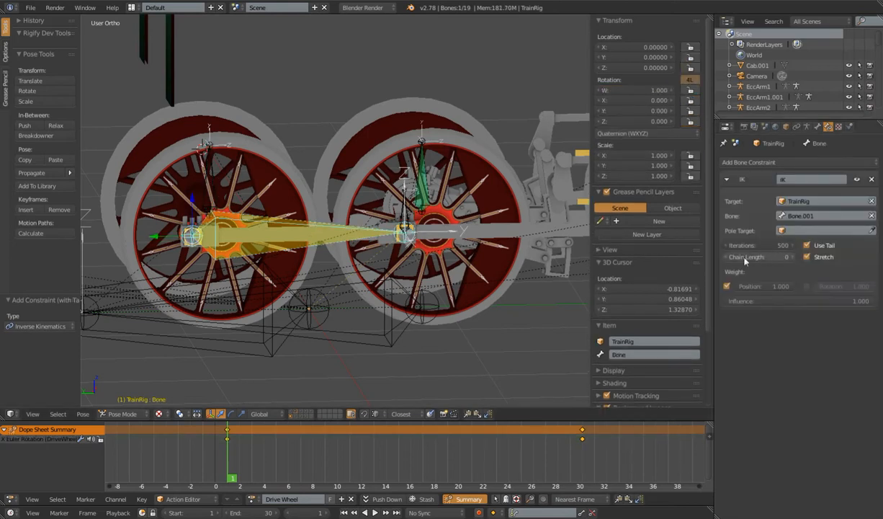
{"action": "left_click", "coordinate": [792, 258]}
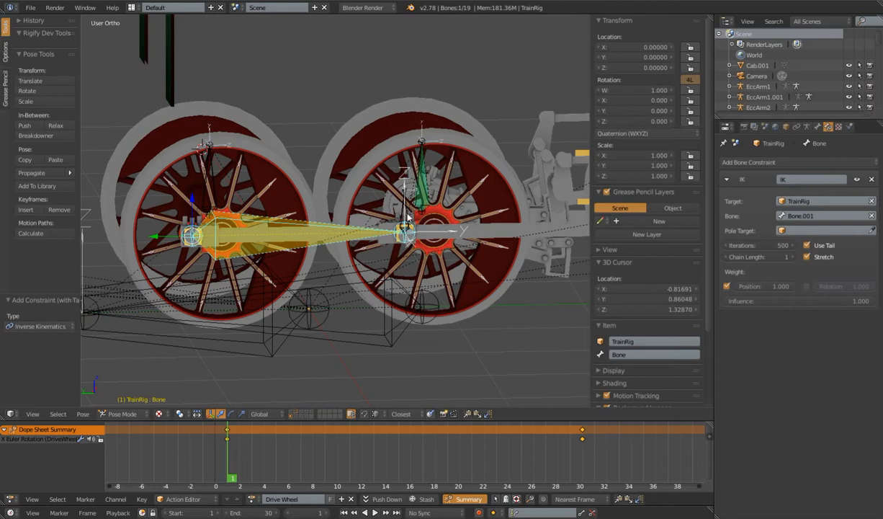
Play the animation several times to check how the rod bone tracks Bone.001, and return to frame 1.
{"action": "key", "text": "alt+a"}
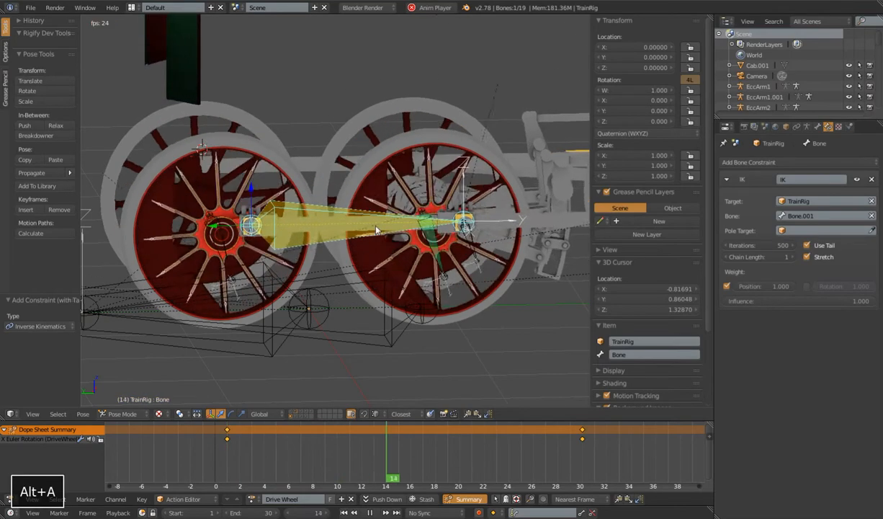
{"action": "key", "text": "alt+a"}
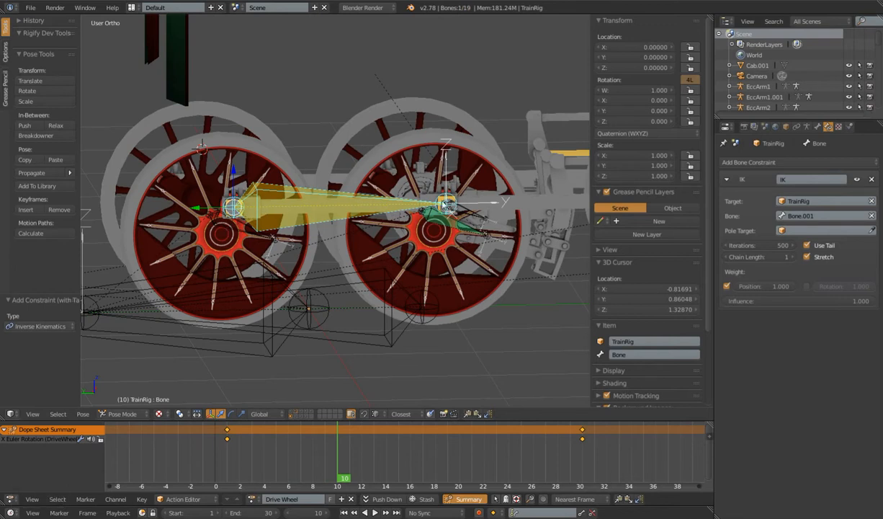
{"action": "right_click", "coordinate": [469, 213]}
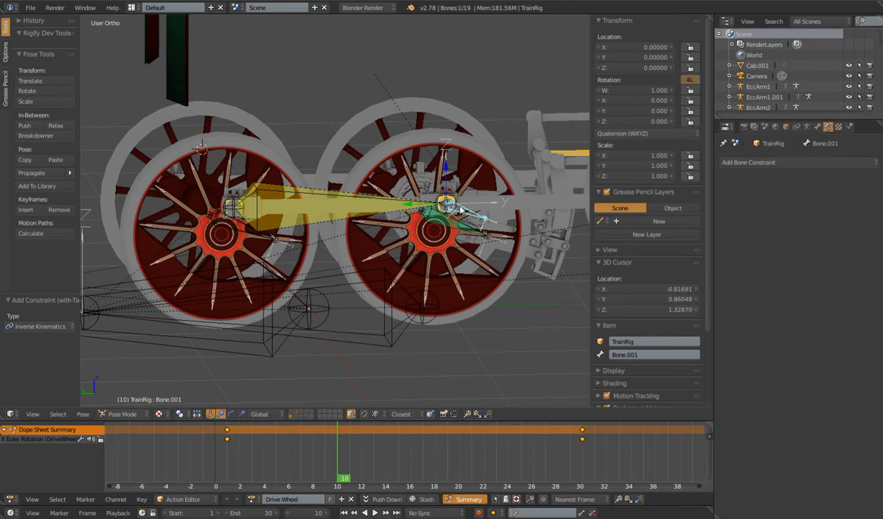
{"action": "key", "text": "alt+a"}
{"action": "key", "text": "alt+a"}
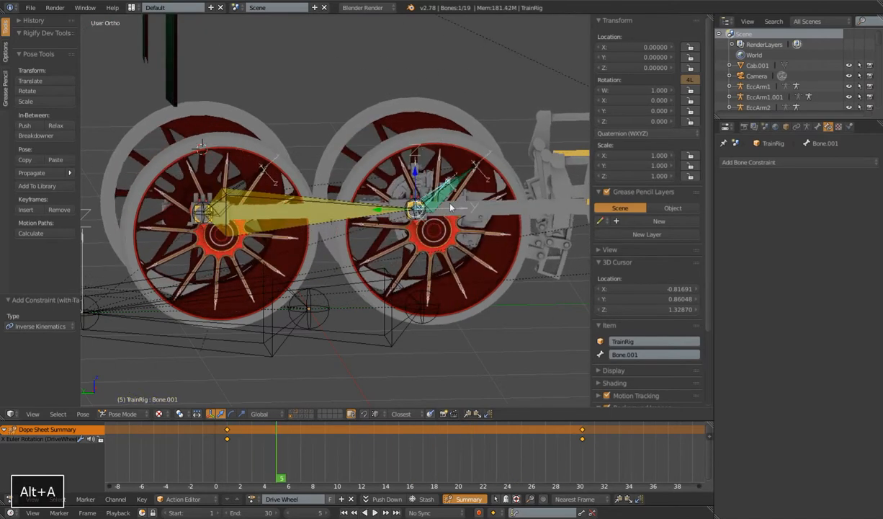
{"action": "key", "text": "alt+a"}
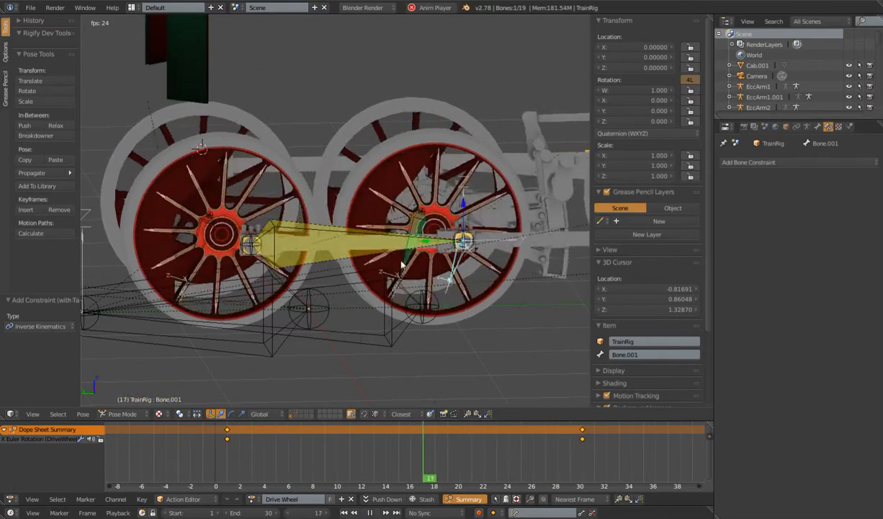
{"action": "key", "text": "alt+a"}
{"action": "key", "text": "shift+Left"}
Reveal all hidden objects and select the coupling rod mesh LocoDriverConrod.001, identifying it with a cancelled test move.
{"action": "scroll", "coordinate": [397, 314], "scroll_direction": "down", "scroll_amount": 2}
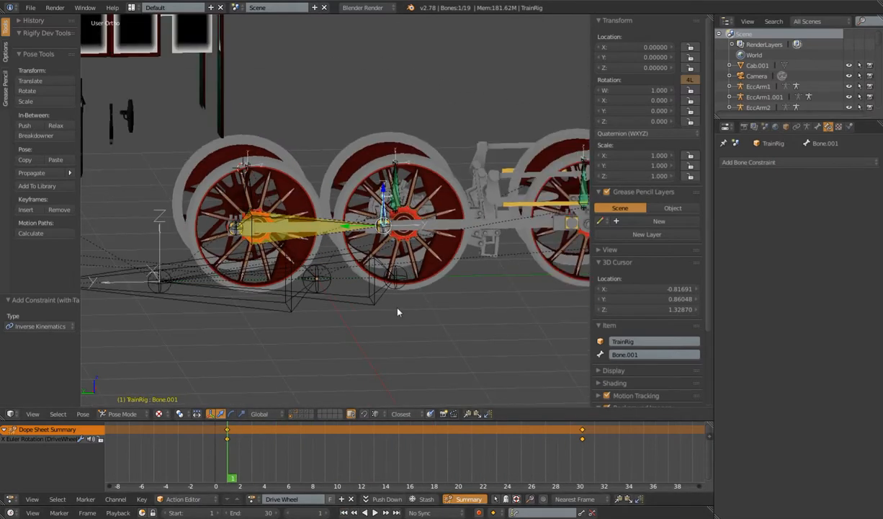
{"action": "right_click", "coordinate": [448, 276]}
{"action": "key", "text": "alt+h"}
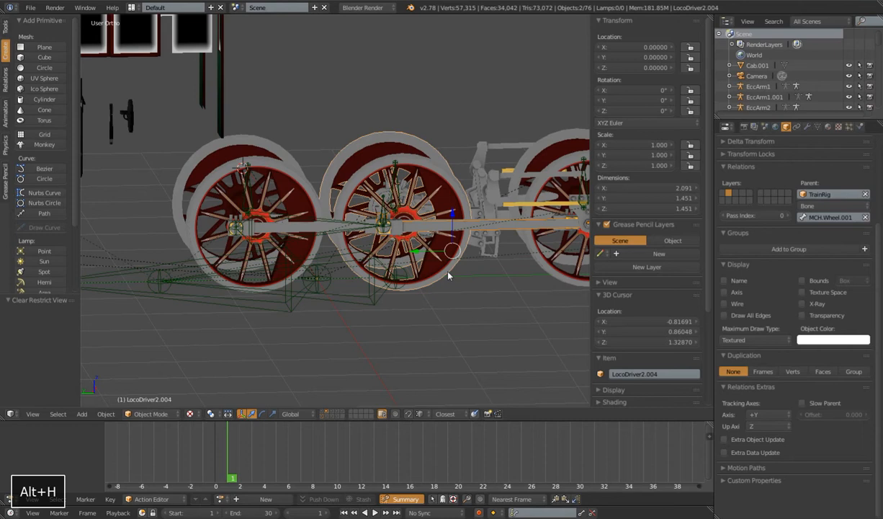
{"action": "middle_click_drag", "start_coordinate": [456, 271], "coordinate": [436, 273], "text": "shift"}
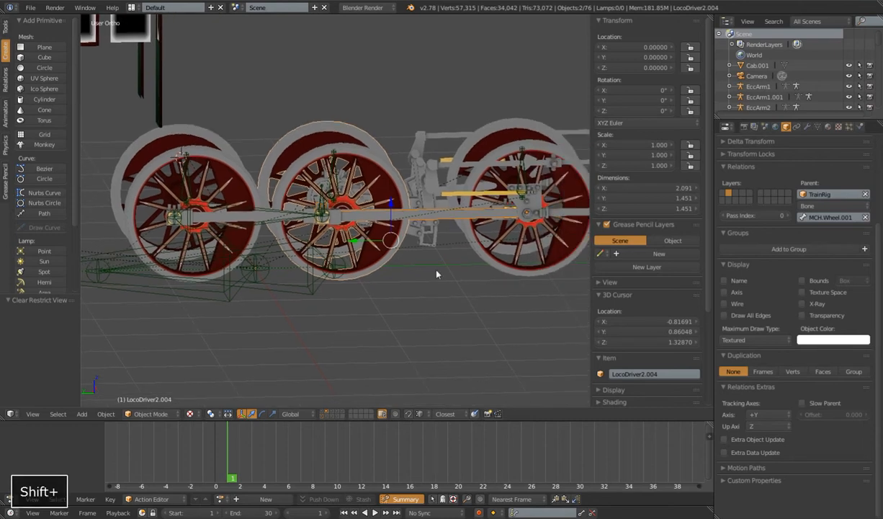
{"action": "right_click", "coordinate": [241, 205]}
{"action": "right_click", "coordinate": [430, 216]}
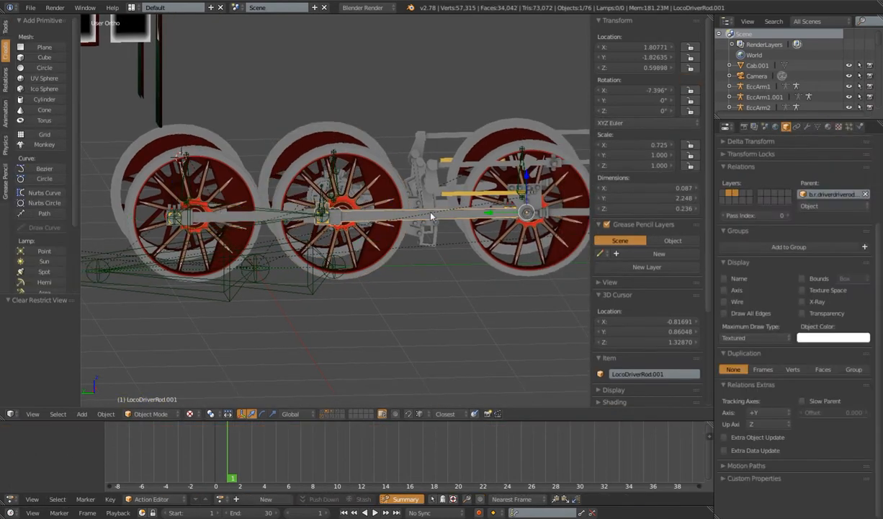
{"action": "right_click", "coordinate": [418, 214]}
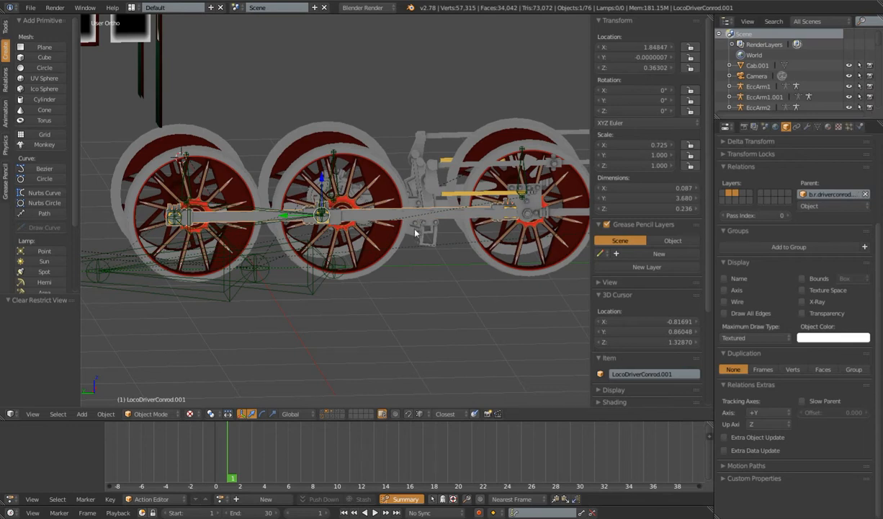
{"action": "key", "text": "g"}
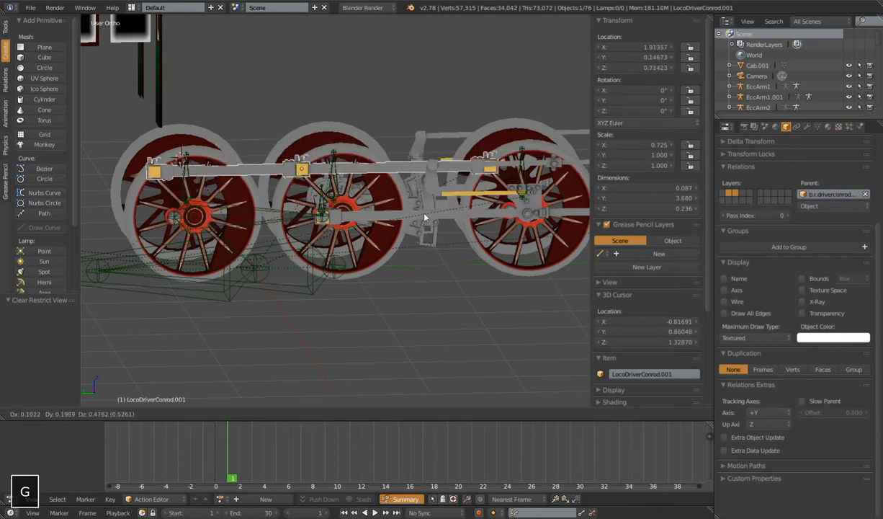
{"action": "right_click", "coordinate": [406, 206]}
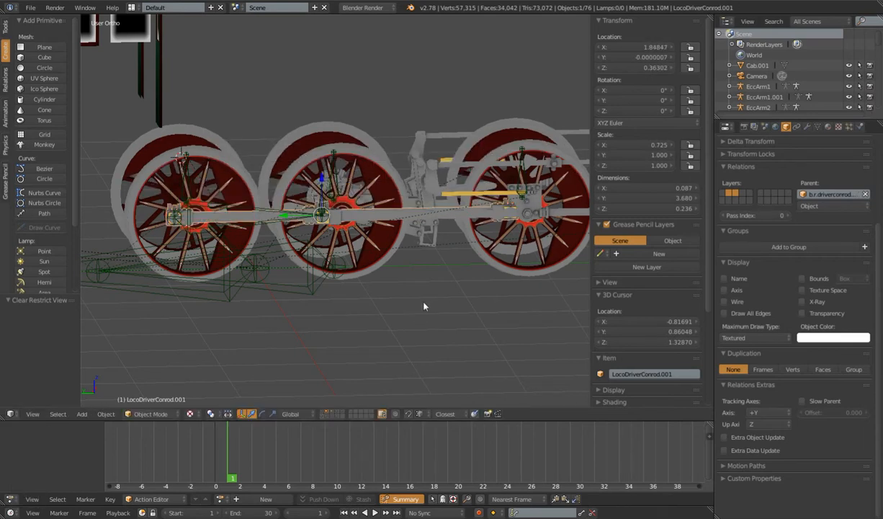
Clear the parent of LocoDriverConrod.001 with Keep Transformation, and apply its location, rotation and scale.
{"action": "key", "text": "alt+p"}
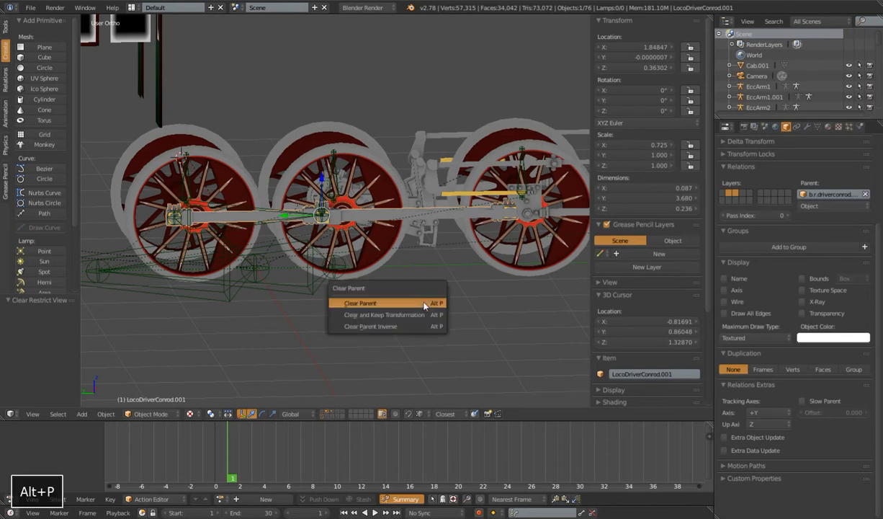
{"action": "left_click", "coordinate": [395, 315]}
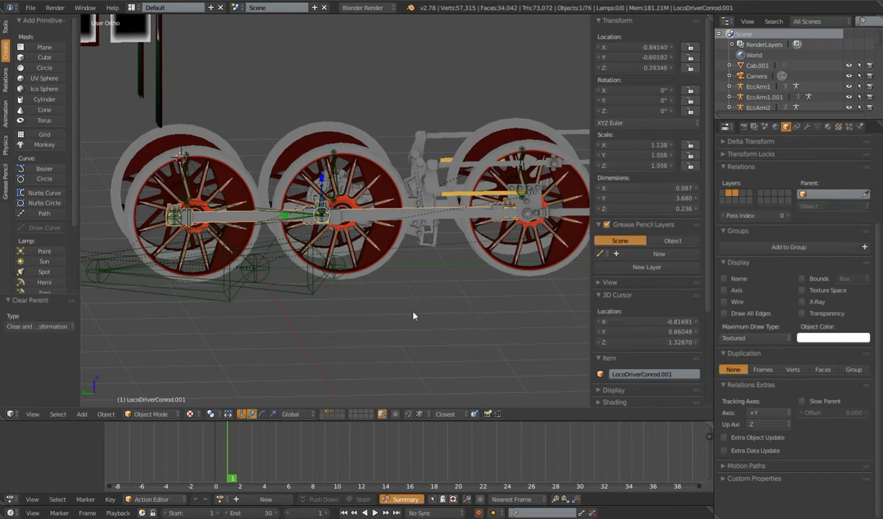
{"action": "key", "text": "ctrl+a"}
{"action": "left_click", "coordinate": [465, 311]}
{"action": "left_click", "coordinate": [9, 329]}
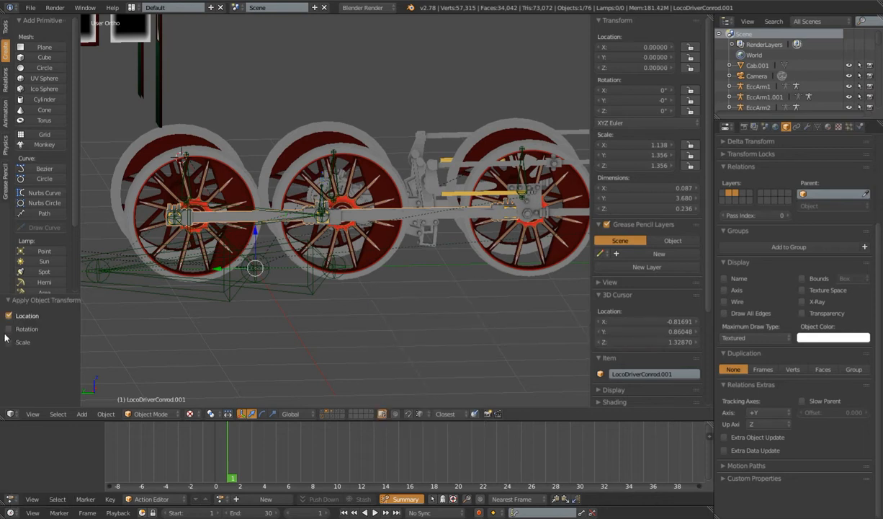
{"action": "left_click", "coordinate": [8, 343]}
Parent LocoDriverConrod.001 to the long rod bone of TrainRig using the Bone parent type.
{"action": "middle_click_drag", "start_coordinate": [340, 291], "coordinate": [397, 297]}
{"action": "middle_click_drag", "start_coordinate": [397, 297], "coordinate": [379, 298]}
{"action": "scroll", "coordinate": [367, 274], "scroll_direction": "up", "scroll_amount": 3}
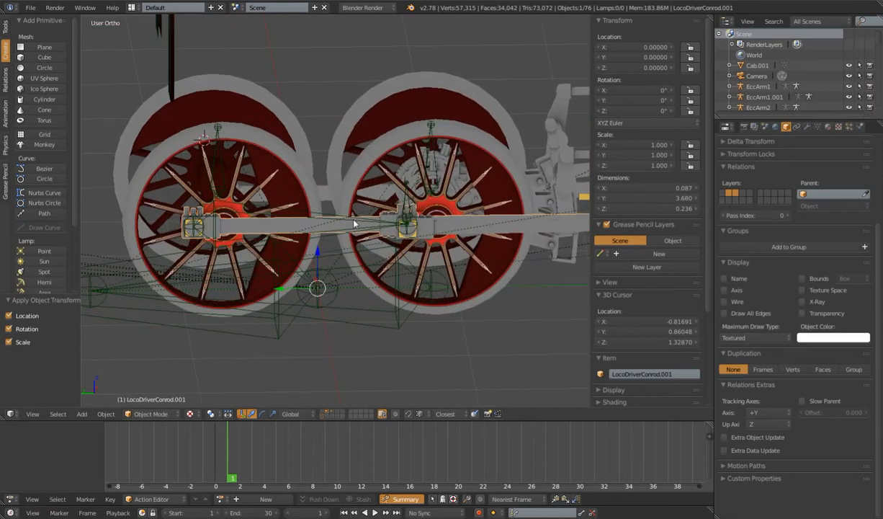
{"action": "right_click", "coordinate": [354, 221], "text": "shift"}
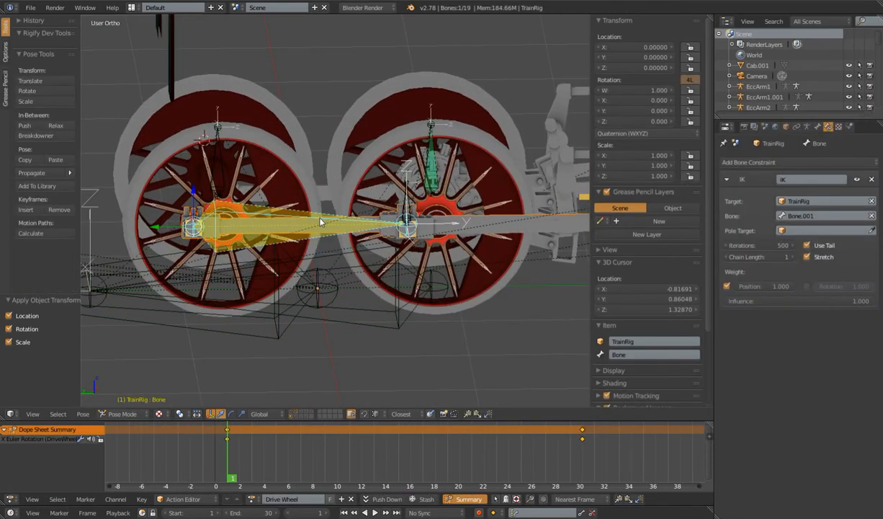
{"action": "key", "text": "ctrl+p"}
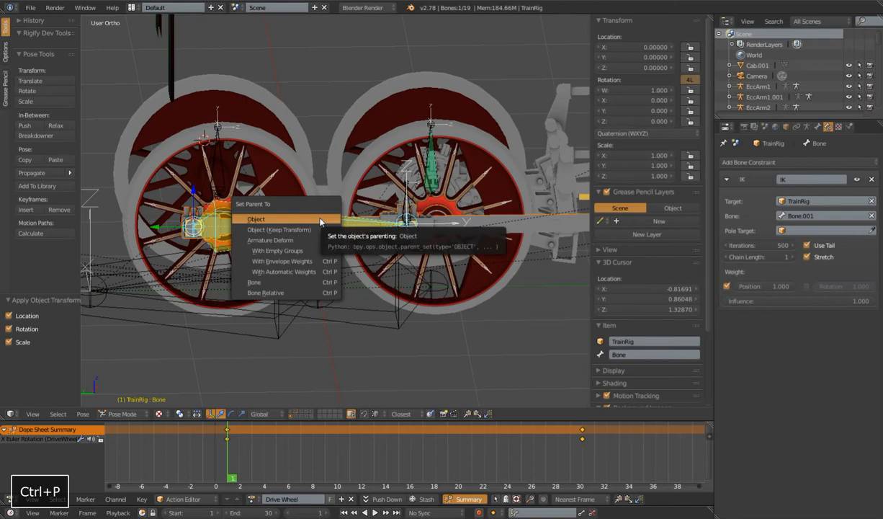
{"action": "left_click", "coordinate": [293, 284]}
Play the animation to check that the coupling rod mesh follows the wheels, and return to frame 1.
{"action": "scroll", "coordinate": [302, 274], "scroll_direction": "down", "scroll_amount": 4}
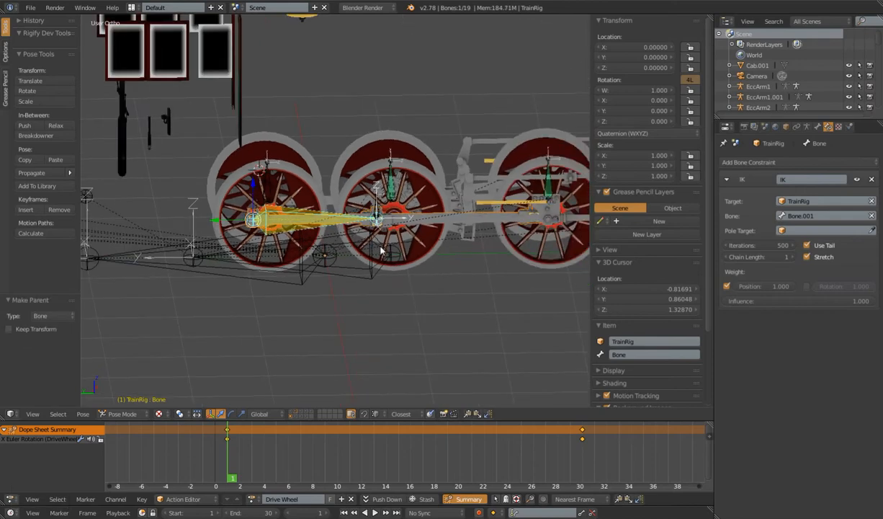
{"action": "key", "text": "alt+a"}
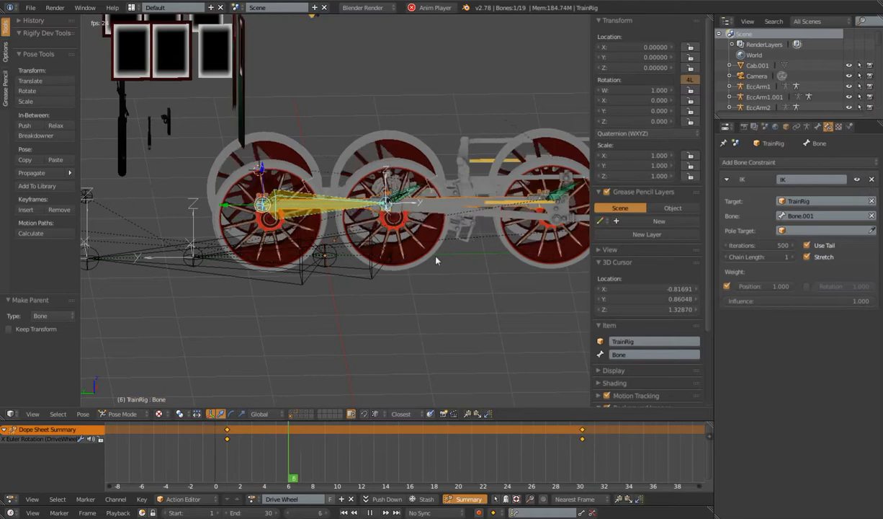
{"action": "key", "text": "alt+a"}
{"action": "left_click", "coordinate": [344, 512]}
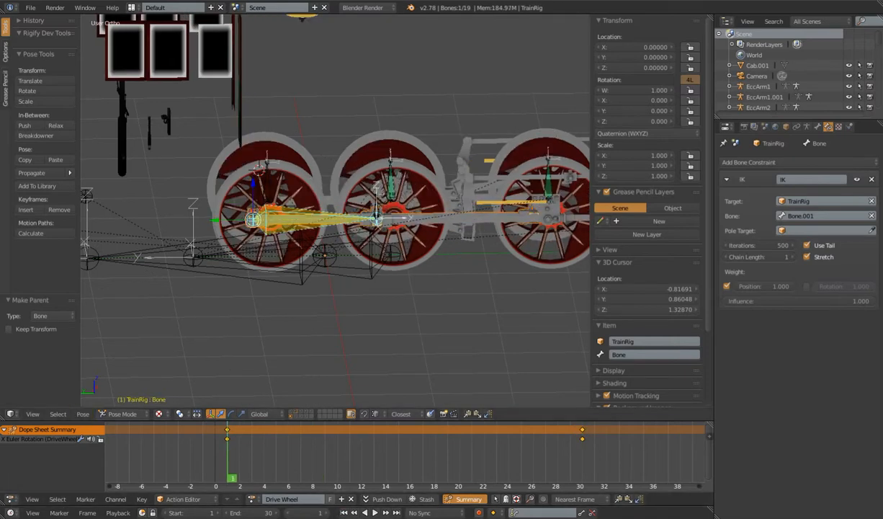
Hide the coupling rod mesh LocoDriverConrod.001 to expose the driving rod in front of the wheels.
{"action": "middle_click_drag", "start_coordinate": [551, 252], "coordinate": [382, 266]}
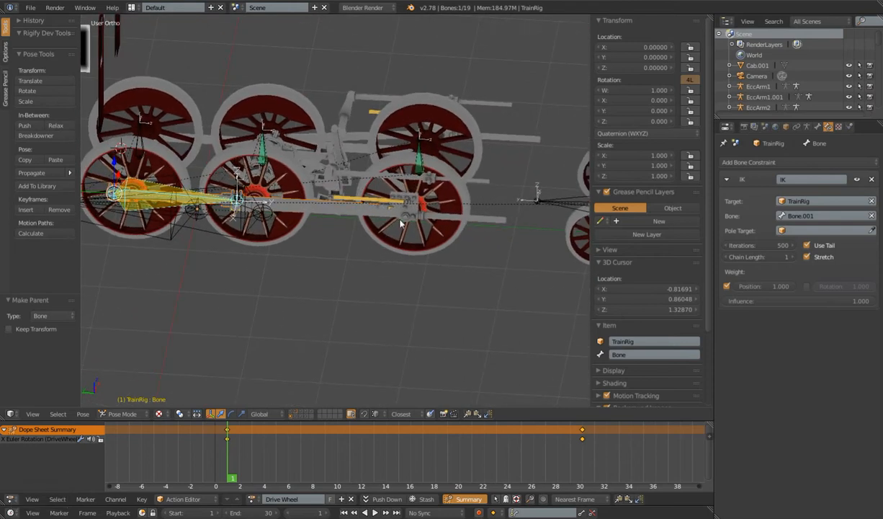
{"action": "right_click", "coordinate": [449, 220]}
{"action": "middle_click_drag", "start_coordinate": [450, 221], "coordinate": [343, 258]}
{"action": "scroll", "coordinate": [407, 243], "scroll_direction": "up", "scroll_amount": 3}
{"action": "right_click", "coordinate": [296, 205]}
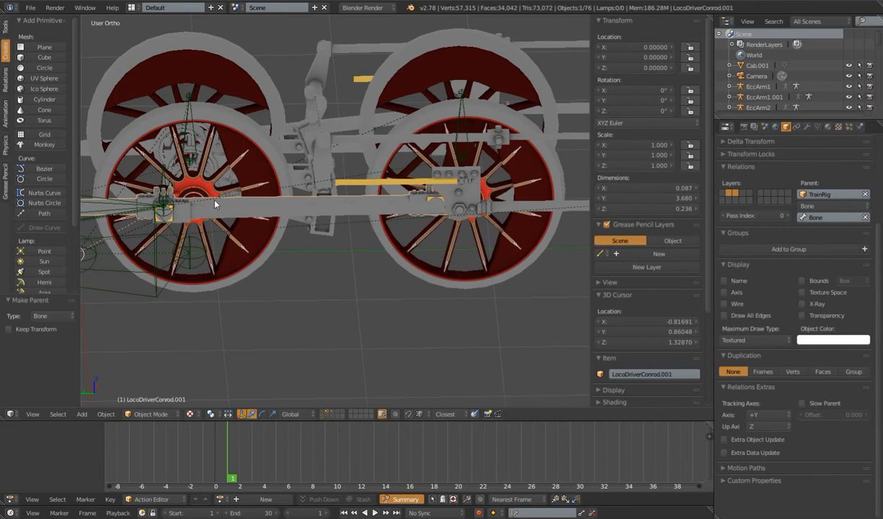
{"action": "scroll", "coordinate": [282, 230], "scroll_direction": "down", "scroll_amount": 4}
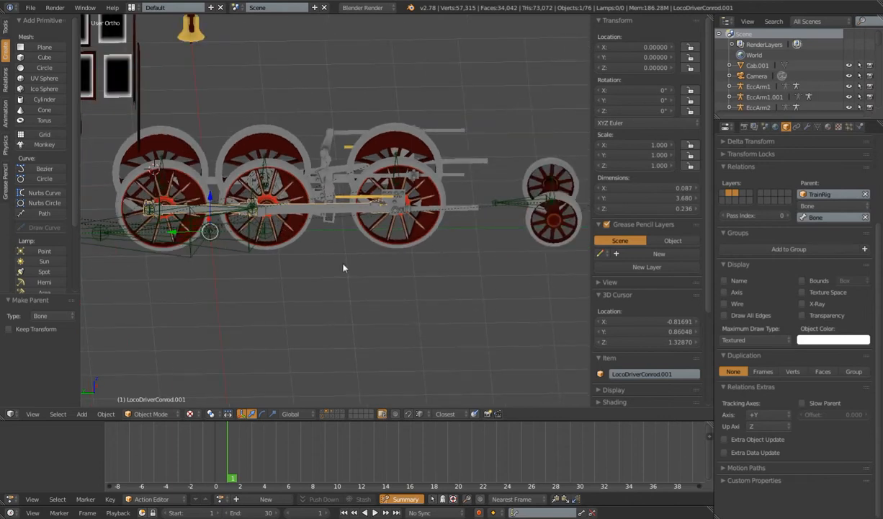
{"action": "key", "text": "h"}
{"action": "middle_click_drag", "start_coordinate": [341, 266], "coordinate": [385, 252]}
{"action": "scroll", "coordinate": [382, 260], "scroll_direction": "up", "scroll_amount": 3}
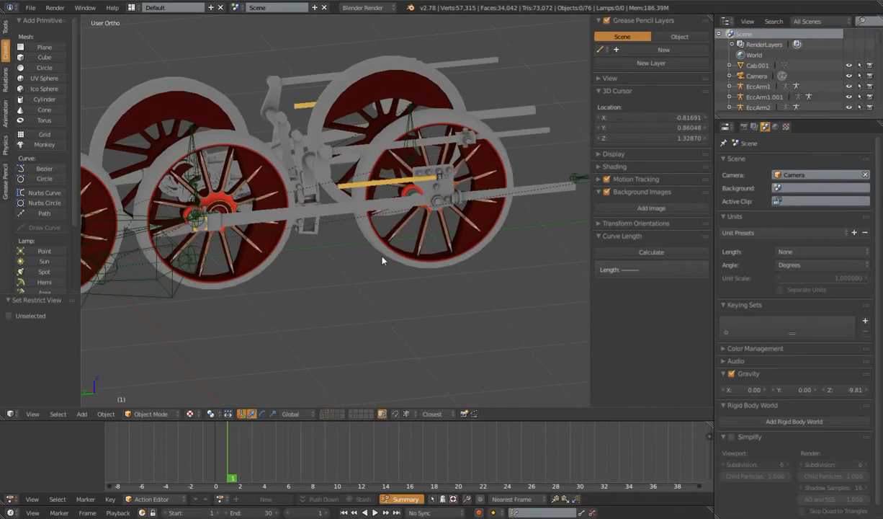
Play the animation, temporarily showing the second layer's objects, to examine how the driving rod linkage moves, and return to frame 1.
{"action": "scroll", "coordinate": [384, 258], "scroll_direction": "down", "scroll_amount": 1}
{"action": "key", "text": "alt+a"}
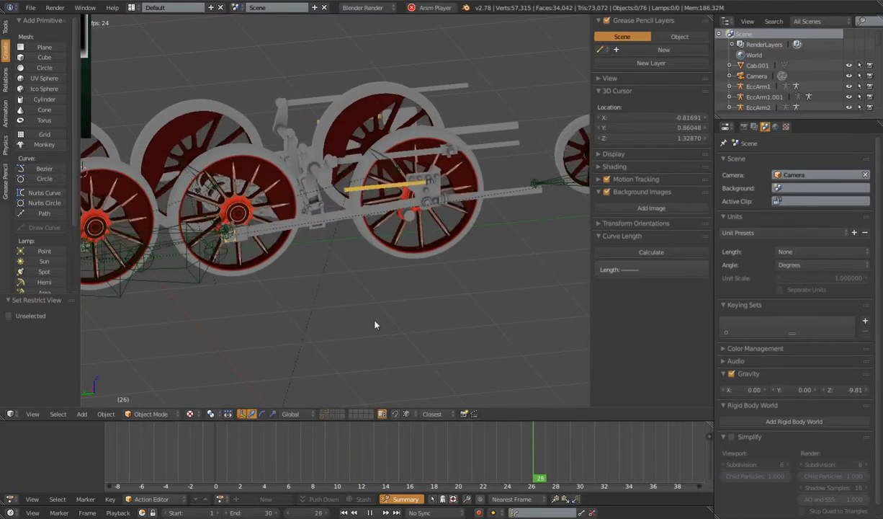
{"action": "key", "text": "alt+a"}
{"action": "key", "text": "shift+2"}
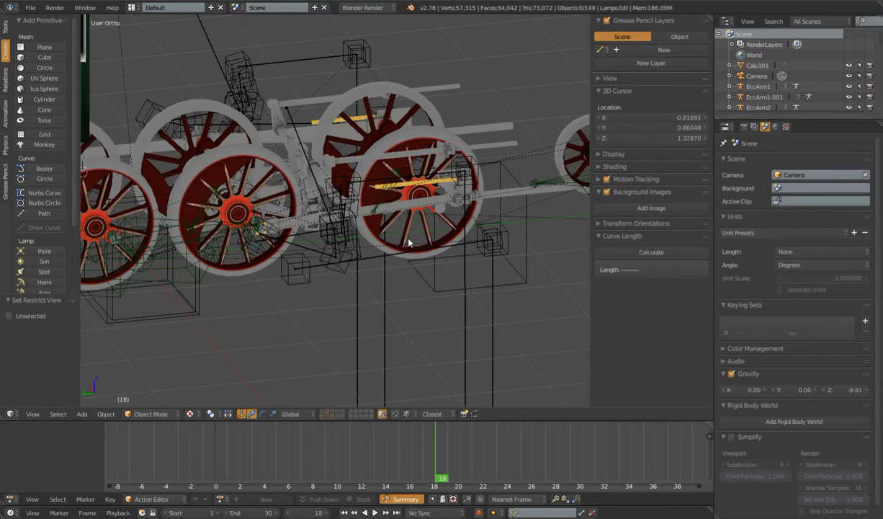
{"action": "key", "text": "alt+a"}
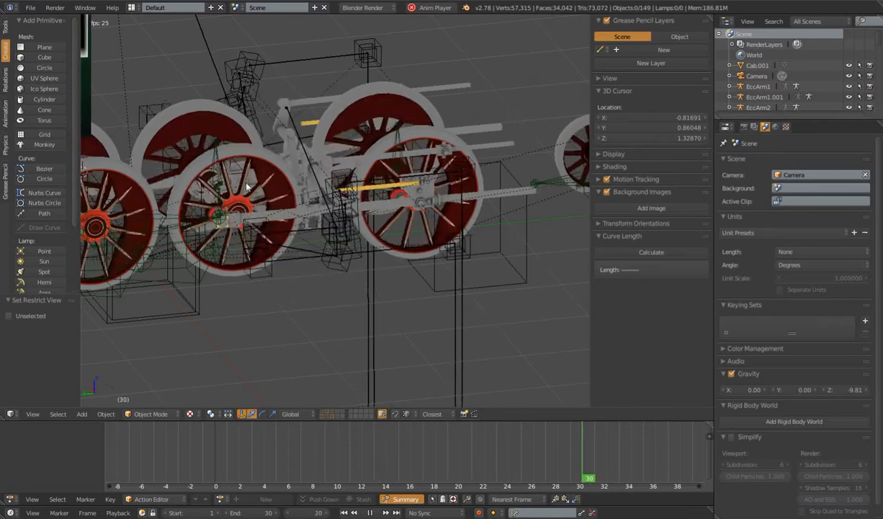
{"action": "key", "text": "alt+a"}
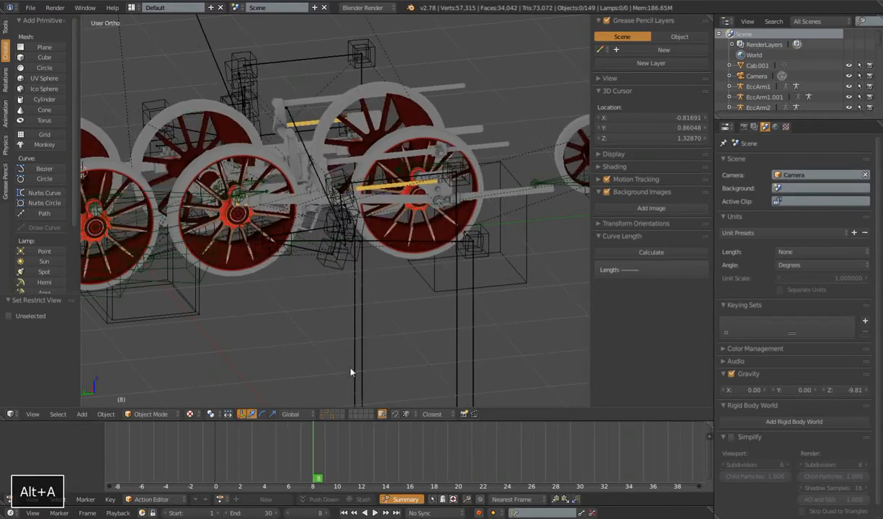
{"action": "key", "text": "shift+Left"}
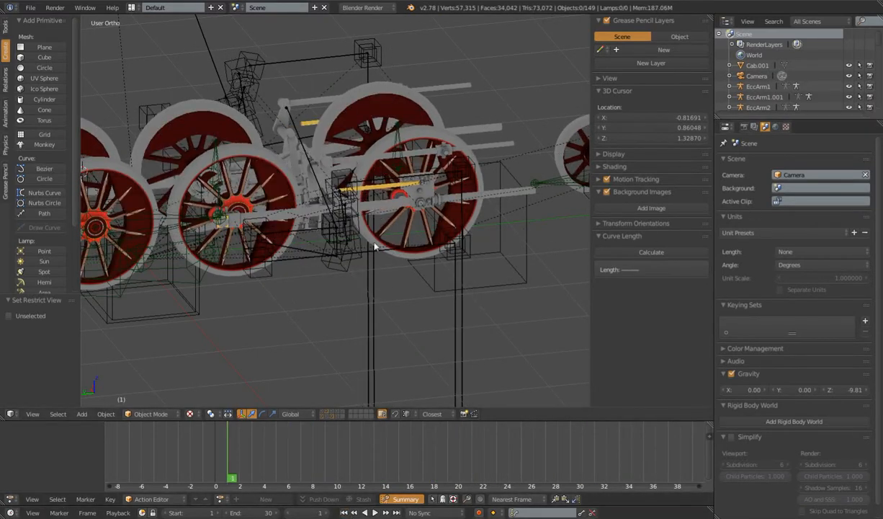
{"action": "left_click", "coordinate": [332, 418], "text": "shift"}
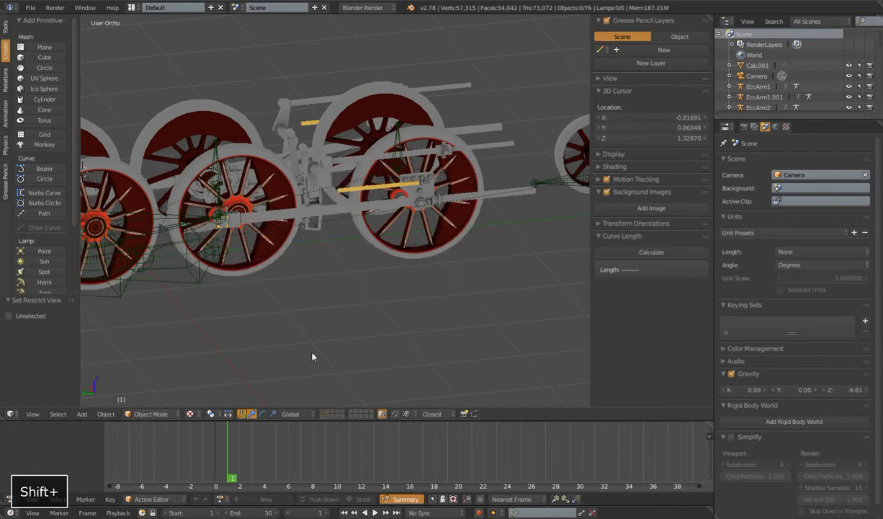
Show the fourth armature layer of TrainRig and select Bone.003 in front of the front driving wheel.
{"action": "right_click", "coordinate": [192, 279]}
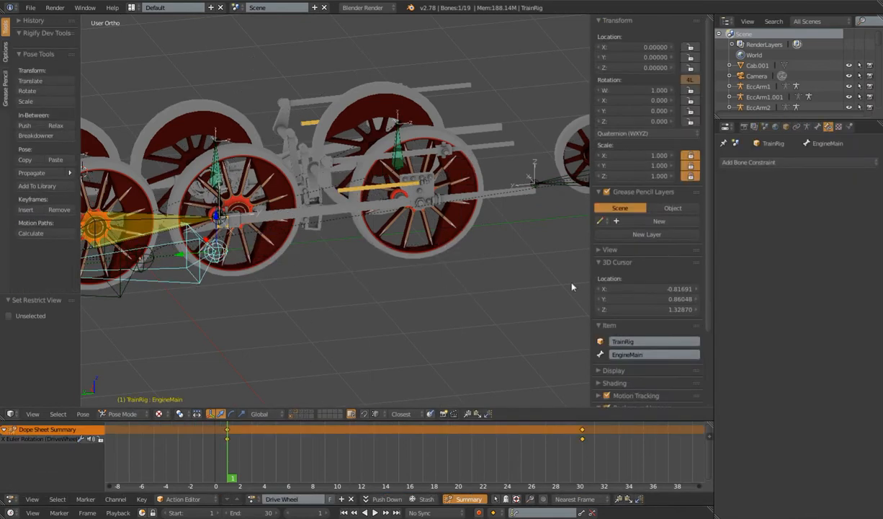
{"action": "left_click", "coordinate": [807, 128]}
{"action": "left_click", "coordinate": [750, 218], "text": "shift"}
{"action": "middle_click_drag", "start_coordinate": [389, 216], "coordinate": [409, 239]}
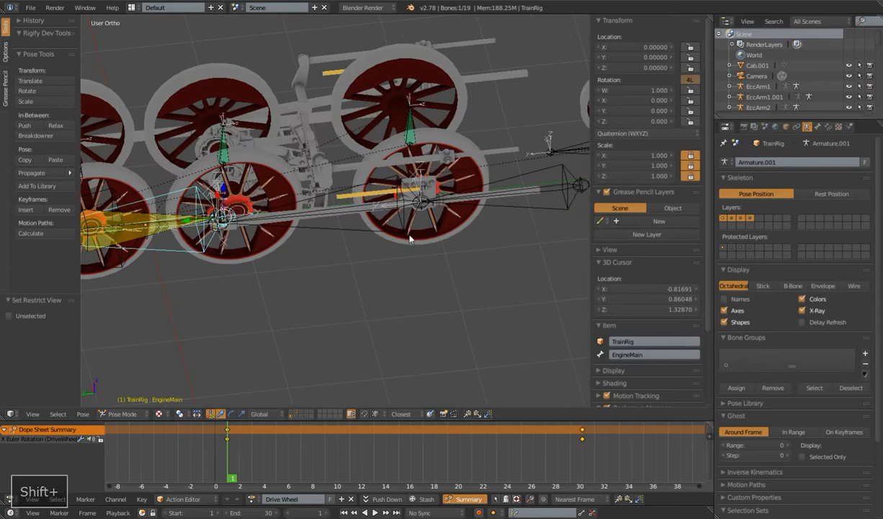
{"action": "right_click", "coordinate": [530, 185]}
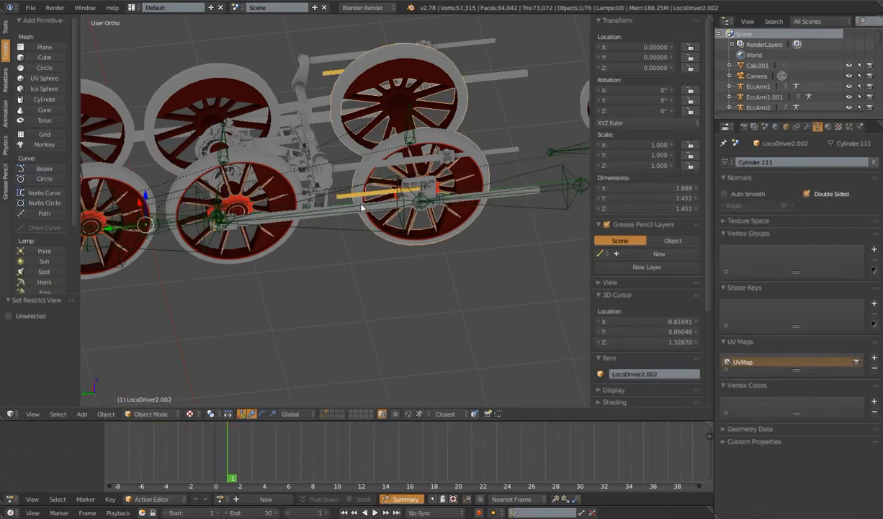
{"action": "right_click", "coordinate": [335, 210]}
{"action": "middle_click_drag", "start_coordinate": [477, 250], "coordinate": [446, 237]}
{"action": "right_click", "coordinate": [476, 185], "text": "shift"}
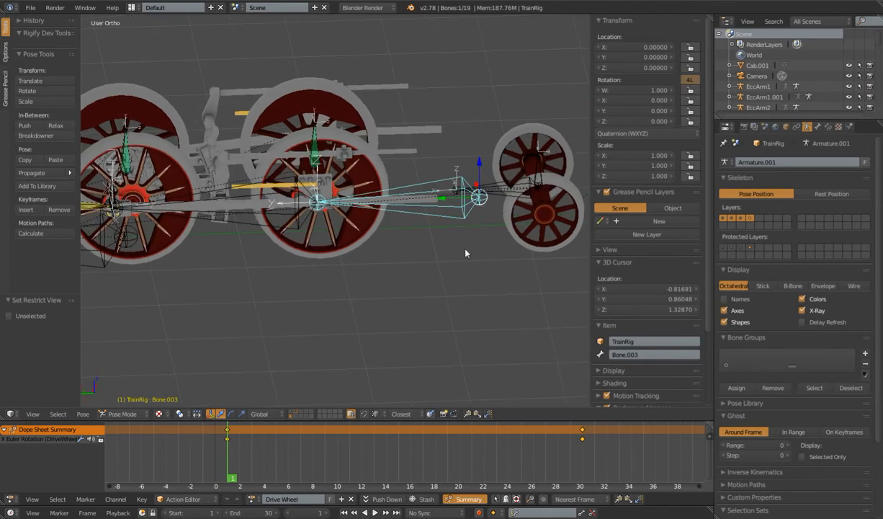
Play the animation to check how the bones on the shown armature layer behave, and return to frame 1.
{"action": "key", "text": "alt+a"}
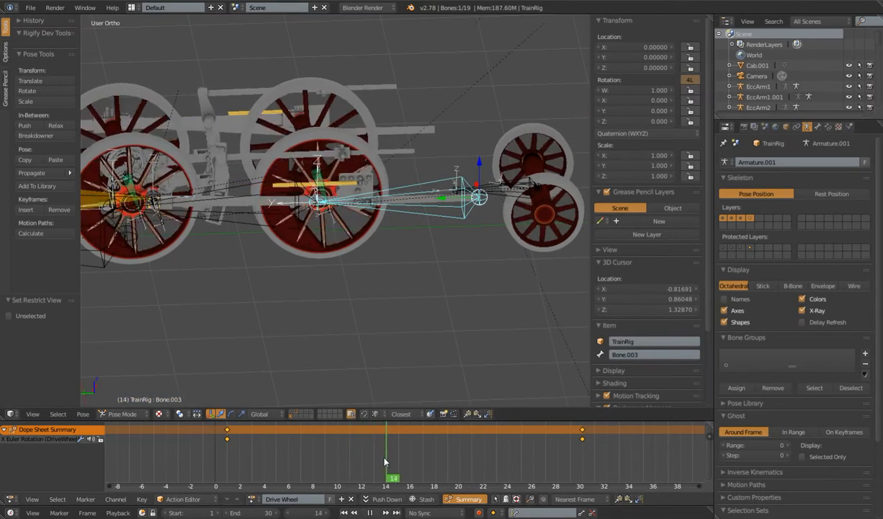
{"action": "key", "text": "alt+a"}
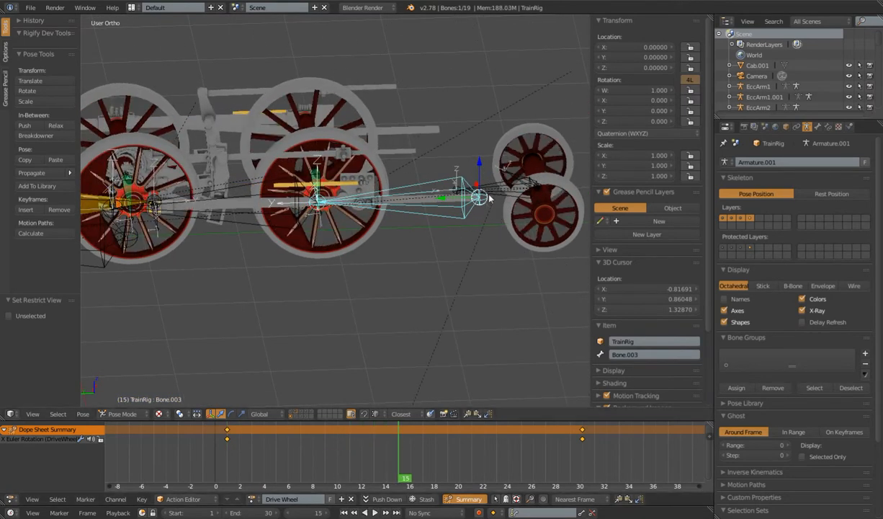
{"action": "left_click_drag", "start_coordinate": [402, 452], "coordinate": [229, 457]}
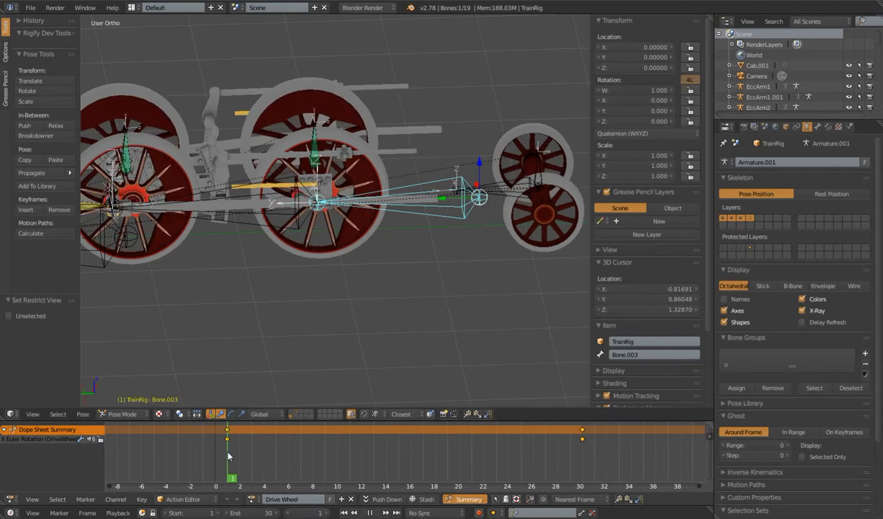
Inspect the driving rod mesh LocoDriverRod.001 and Bone.005, which runs along it between the wheels.
{"action": "middle_click_drag", "start_coordinate": [408, 293], "coordinate": [469, 314], "text": "shift"}
{"action": "scroll", "coordinate": [442, 266], "scroll_direction": "up", "scroll_amount": 3}
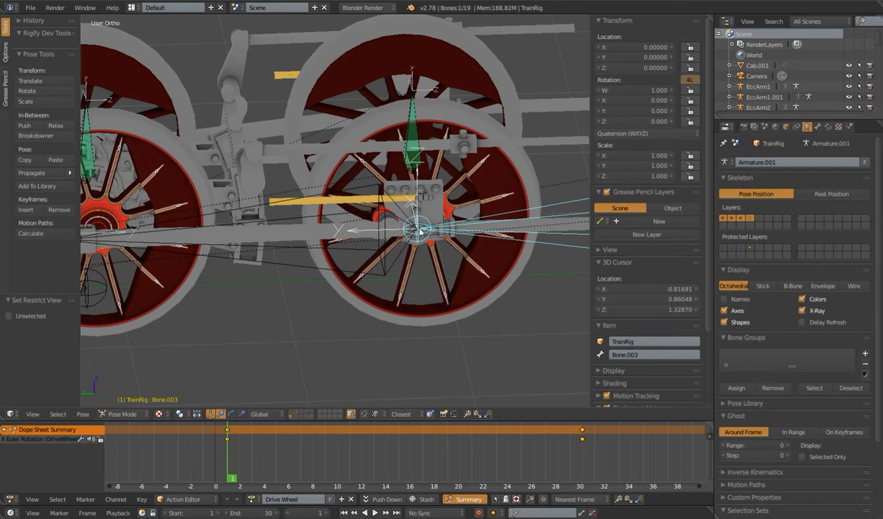
{"action": "mouse_move", "coordinate": [422, 238]}
{"action": "middle_mouse_down"}
{"action": "mouse_move", "coordinate": [448, 239]}
{"action": "mouse_move", "coordinate": [425, 232]}
{"action": "middle_mouse_up"}
{"action": "right_click", "coordinate": [276, 236]}
{"action": "middle_click_drag", "start_coordinate": [291, 271], "coordinate": [233, 272]}
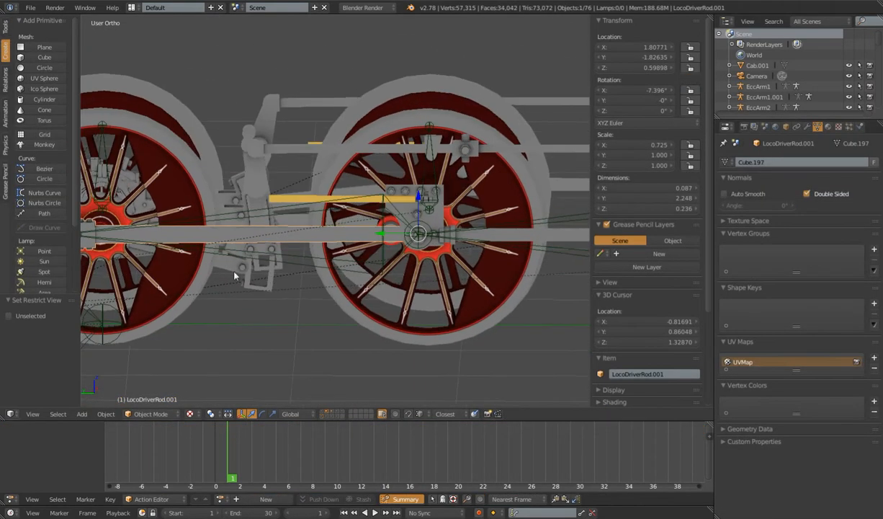
{"action": "middle_click_drag", "start_coordinate": [365, 262], "coordinate": [544, 276], "text": "shift"}
{"action": "right_click", "coordinate": [541, 247]}
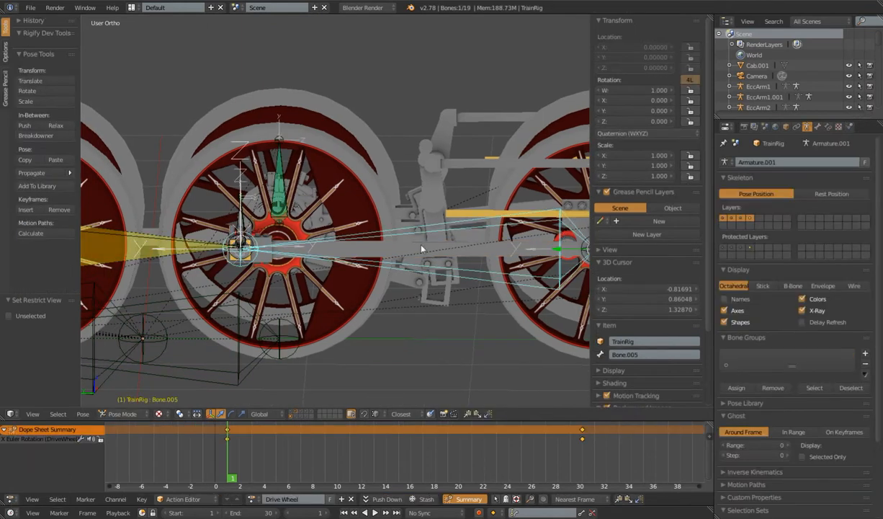
Examine Bone.004 at the middle wheel's crank pin and its alignment with the neighbouring rod bones from above.
{"action": "right_click", "coordinate": [235, 222]}
{"action": "middle_click_drag", "start_coordinate": [236, 222], "coordinate": [305, 309]}
{"action": "right_click", "coordinate": [306, 309]}
{"action": "right_click", "coordinate": [323, 306]}
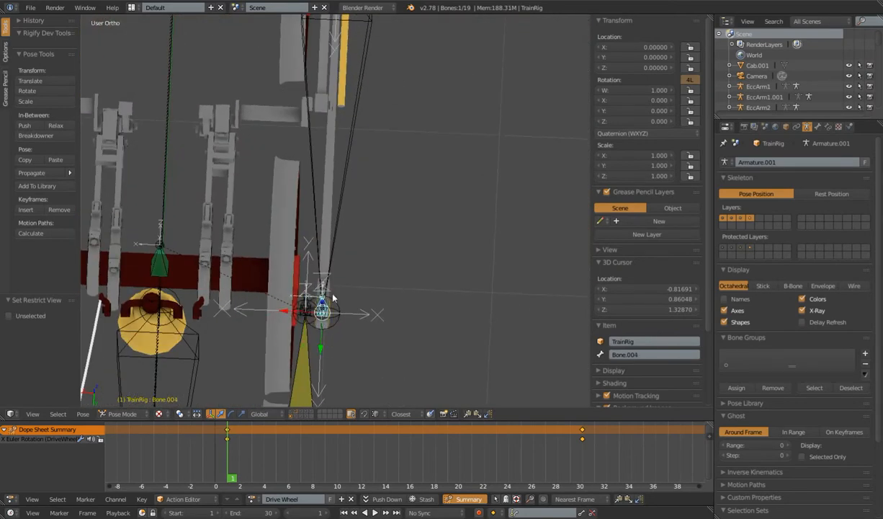
{"action": "scroll", "coordinate": [334, 297], "scroll_direction": "down", "scroll_amount": 4}
{"action": "right_click", "coordinate": [354, 136]}
{"action": "right_click", "coordinate": [347, 47]}
{"action": "right_click", "coordinate": [333, 227]}
{"action": "right_click", "coordinate": [326, 257]}
{"action": "middle_click_drag", "start_coordinate": [448, 265], "coordinate": [354, 182]}
{"action": "middle_click_drag", "start_coordinate": [445, 247], "coordinate": [487, 287]}
{"action": "middle_click_drag", "start_coordinate": [487, 287], "coordinate": [423, 271], "text": "shift"}
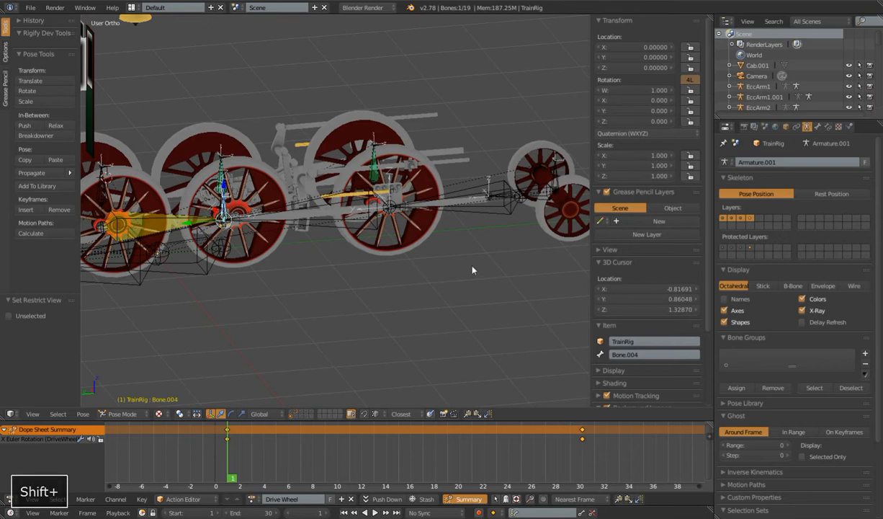
{"action": "middle_click_drag", "start_coordinate": [502, 268], "coordinate": [489, 259]}
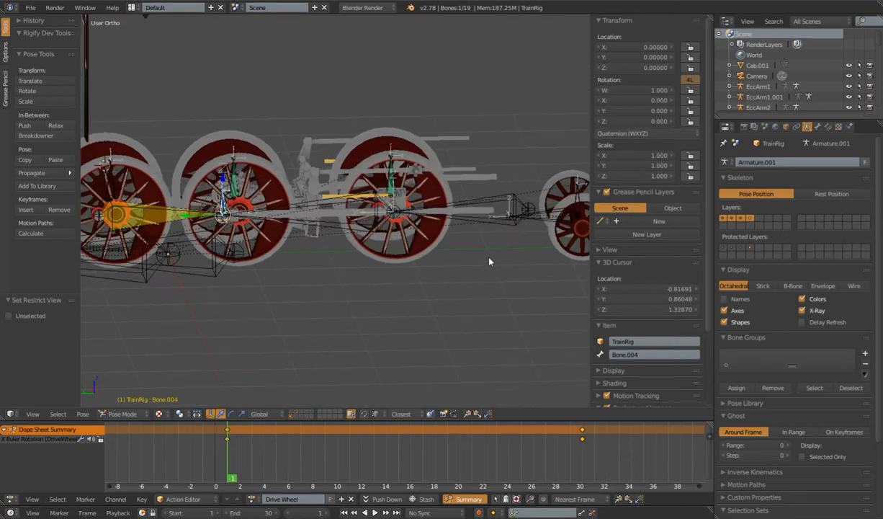
In armature Edit Mode, parent Bone.003 to the EngineMain bone with Keep Offset.
{"action": "key", "text": "Tab"}
{"action": "right_click", "coordinate": [487, 200]}
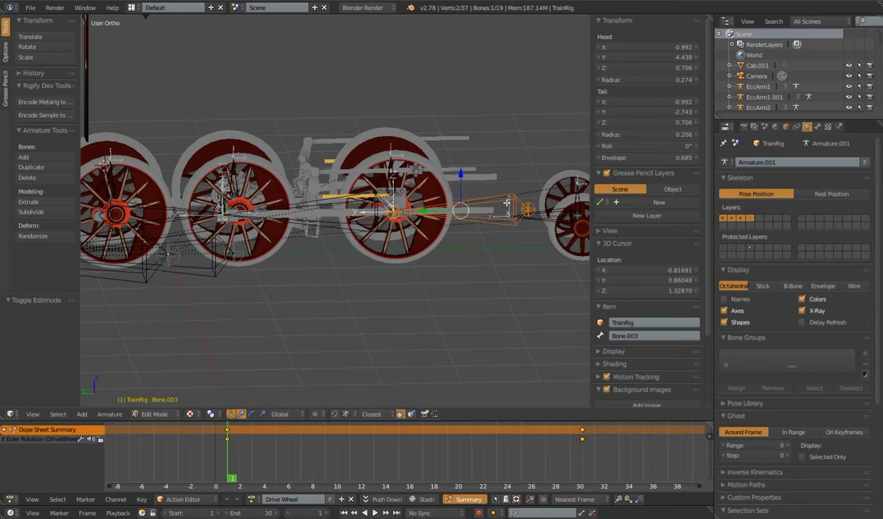
{"action": "middle_click_drag", "start_coordinate": [359, 270], "coordinate": [442, 268], "text": "shift"}
{"action": "right_click", "coordinate": [298, 262], "text": "shift"}
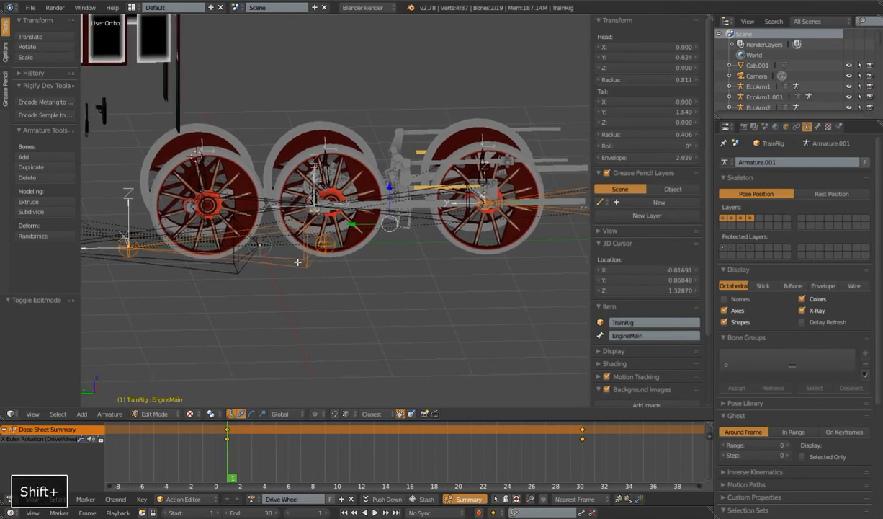
{"action": "key", "text": "ctrl+p"}
{"action": "left_click", "coordinate": [392, 332]}
{"action": "middle_click_drag", "start_coordinate": [395, 331], "coordinate": [403, 275]}
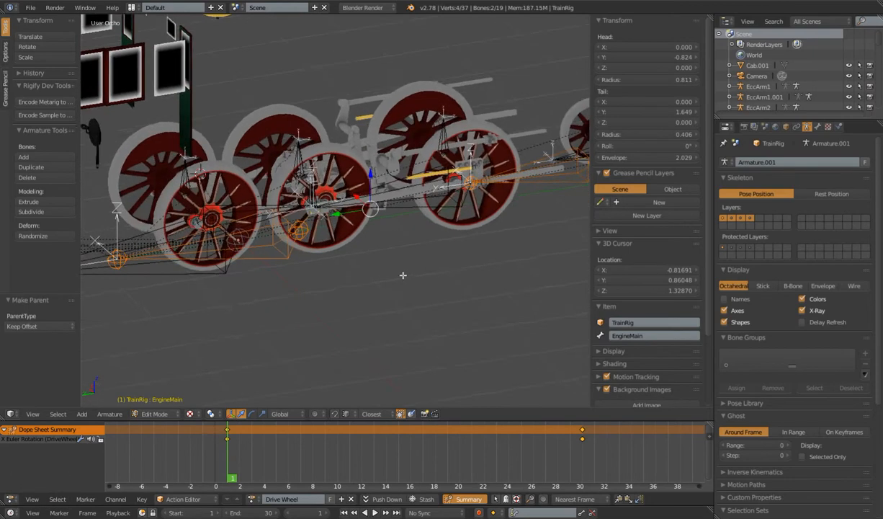
Parent Bone.004 at the middle wheel's crank pin to the MCH.Wheel.001 bone with Keep Offset.
{"action": "scroll", "coordinate": [340, 209], "scroll_direction": "up", "scroll_amount": 3}
{"action": "right_click", "coordinate": [292, 185]}
{"action": "right_click", "coordinate": [290, 175]}
{"action": "middle_click_drag", "start_coordinate": [315, 207], "coordinate": [381, 158]}
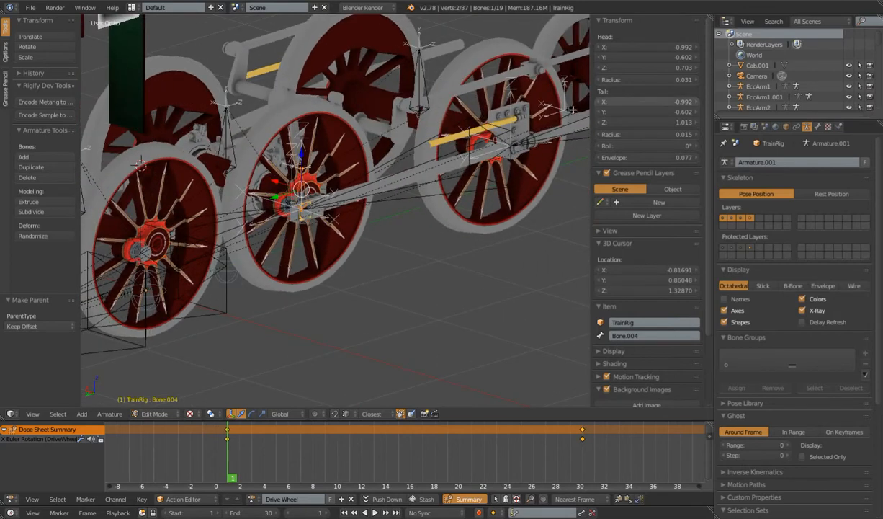
{"action": "right_click", "coordinate": [225, 125], "text": "shift"}
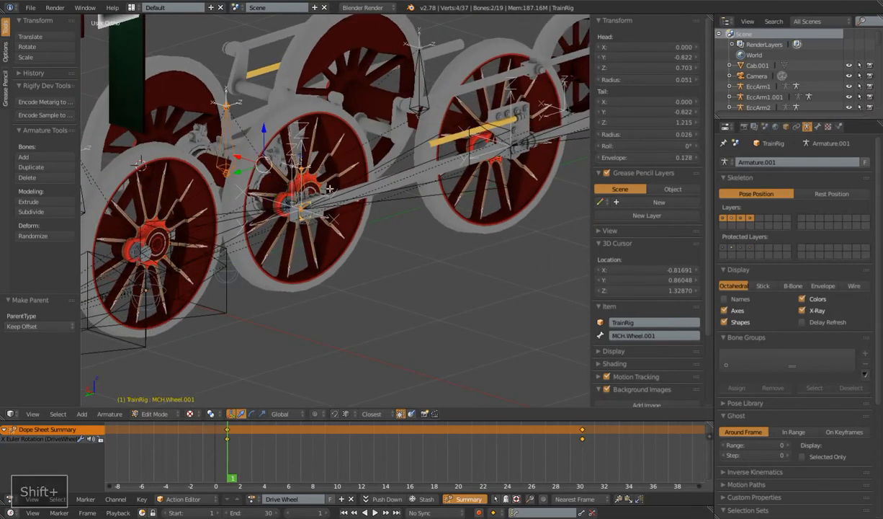
{"action": "key", "text": "ctrl+p"}
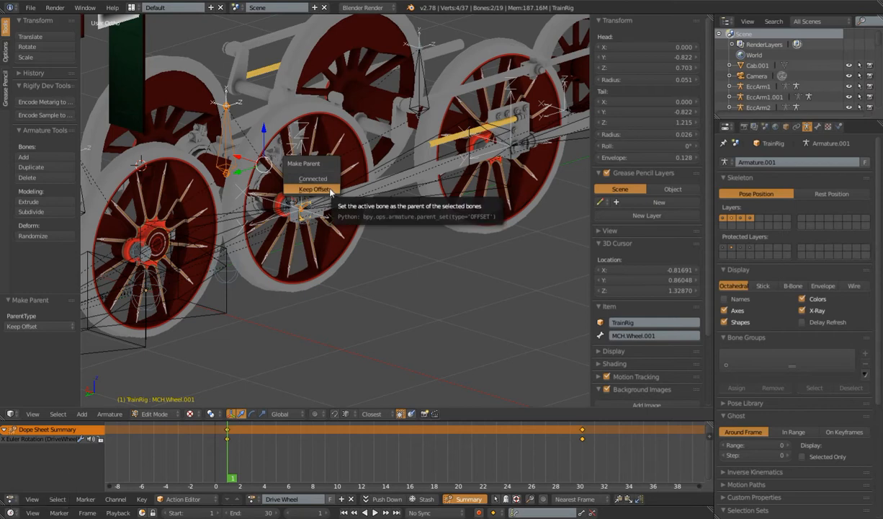
{"action": "left_click", "coordinate": [331, 191]}
Return to Pose Mode, play the animation to check that Bone.004 follows the wheel, and return to frame 1.
{"action": "scroll", "coordinate": [404, 216], "scroll_direction": "down", "scroll_amount": 4}
{"action": "middle_click_drag", "start_coordinate": [476, 242], "coordinate": [418, 225]}
{"action": "middle_click_drag", "start_coordinate": [469, 250], "coordinate": [417, 265], "text": "shift"}
{"action": "scroll", "coordinate": [420, 263], "scroll_direction": "up", "scroll_amount": 2}
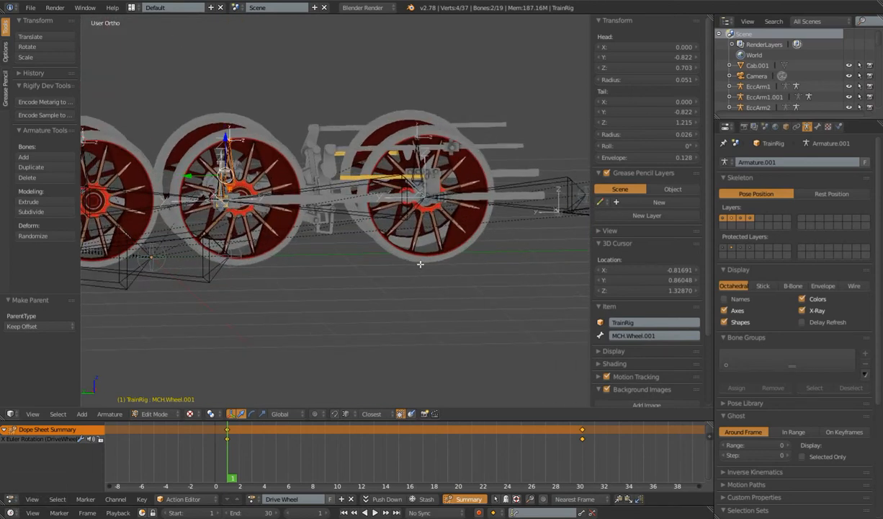
{"action": "key", "text": "Tab"}
{"action": "key", "text": "alt+a"}
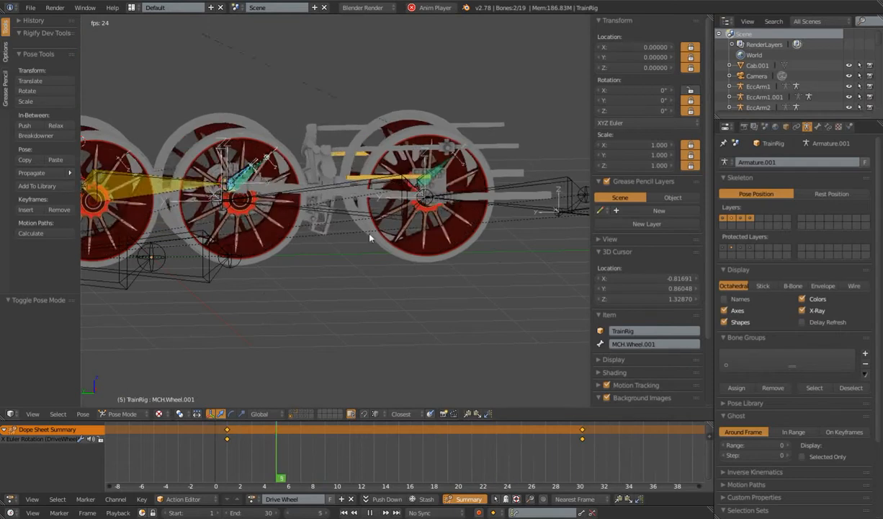
{"action": "key", "text": "alt+a"}
{"action": "left_click", "coordinate": [346, 513]}
Add an Inverse Kinematics constraint to Bone.005 with Bone.004 as its target.
{"action": "middle_click_drag", "start_coordinate": [351, 308], "coordinate": [414, 310]}
{"action": "scroll", "coordinate": [389, 302], "scroll_direction": "up", "scroll_amount": 4}
{"action": "right_click", "coordinate": [243, 225]}
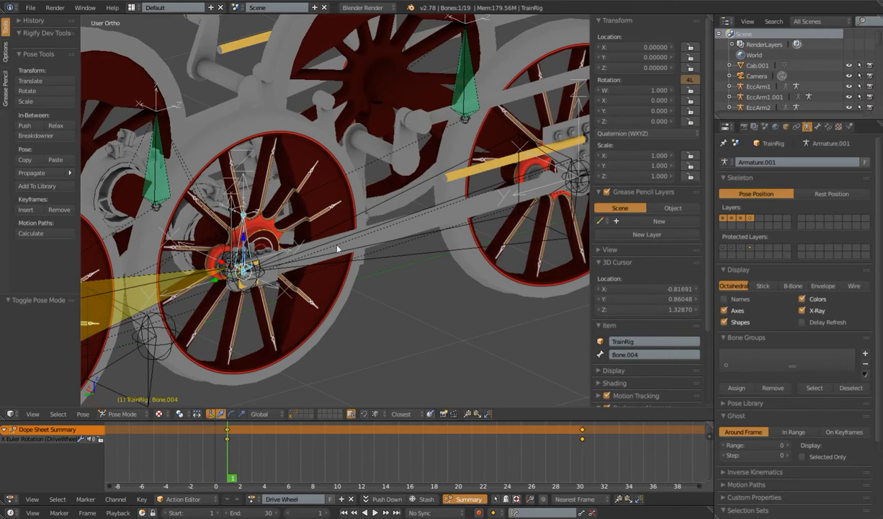
{"action": "right_click", "coordinate": [326, 221], "text": "shift"}
{"action": "scroll", "coordinate": [374, 215], "scroll_direction": "down", "scroll_amount": 3}
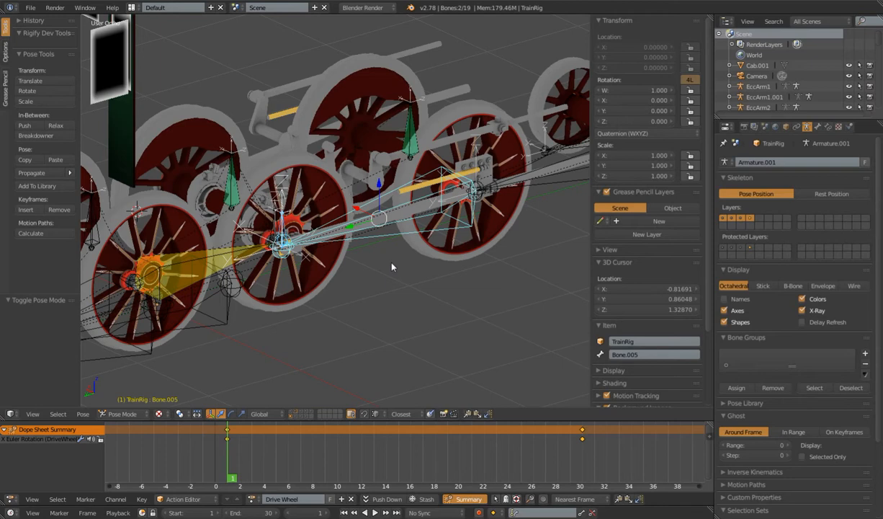
{"action": "key", "text": "ctrl+shift+c"}
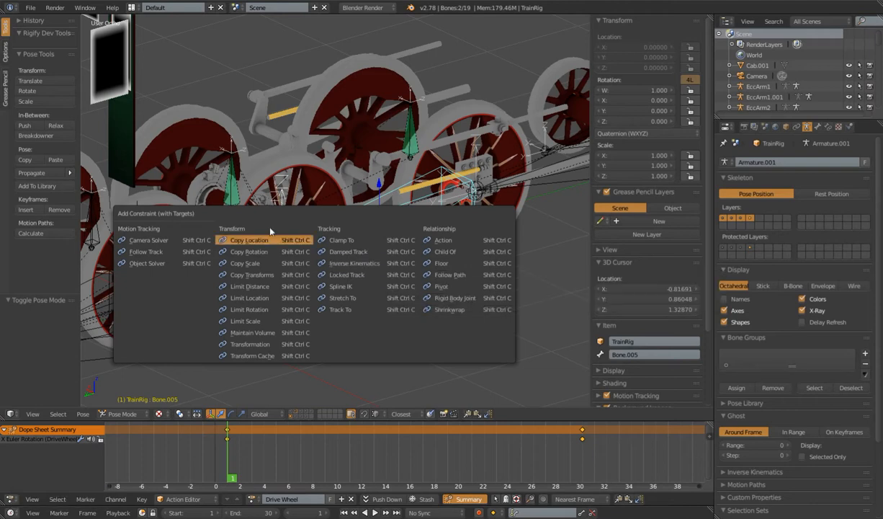
{"action": "left_click", "coordinate": [345, 264]}
Raise the chain length of the Inverse Kinematics constraint on Bone.005 by two.
{"action": "right_click", "coordinate": [377, 238]}
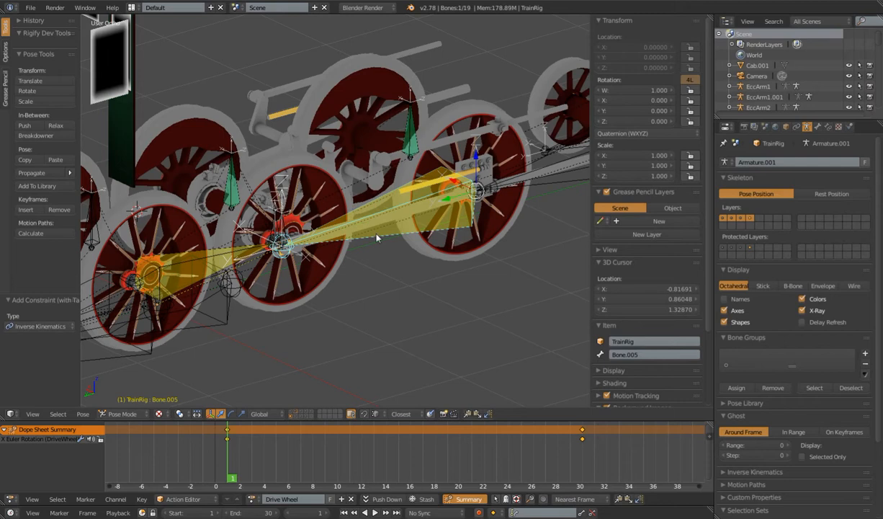
{"action": "left_click", "coordinate": [828, 127]}
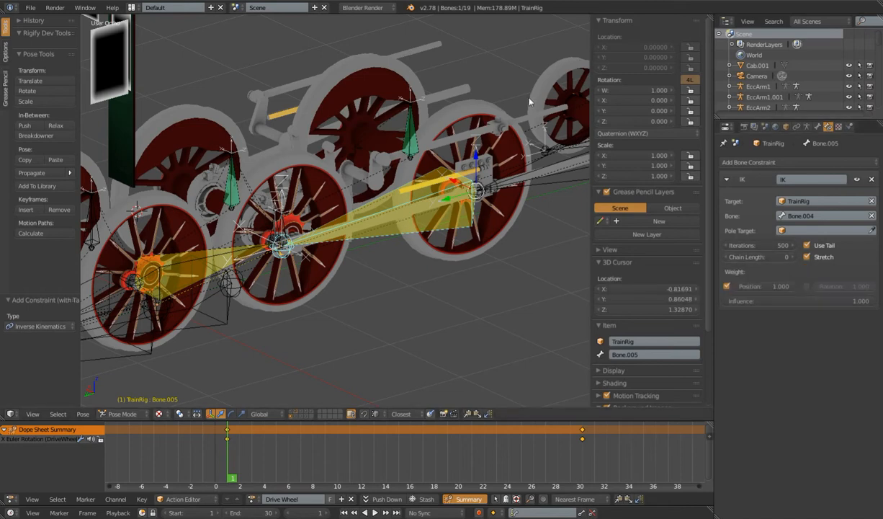
{"action": "left_click", "coordinate": [794, 257]}
{"action": "left_click", "coordinate": [794, 257]}
Select Bone.003 and play the animation to check how the driving rod bones follow the crank pin.
{"action": "right_click", "coordinate": [546, 182]}
{"action": "right_click", "coordinate": [437, 223]}
{"action": "right_click", "coordinate": [530, 183]}
{"action": "scroll", "coordinate": [467, 215], "scroll_direction": "down", "scroll_amount": 3}
{"action": "middle_click_drag", "start_coordinate": [466, 219], "coordinate": [465, 253]}
{"action": "scroll", "coordinate": [488, 267], "scroll_direction": "down", "scroll_amount": 2}
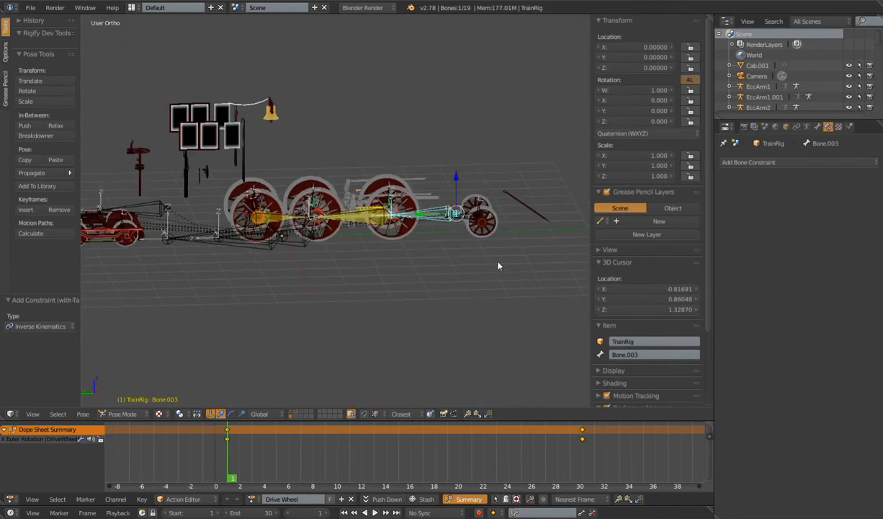
{"action": "key", "text": "alt+a"}
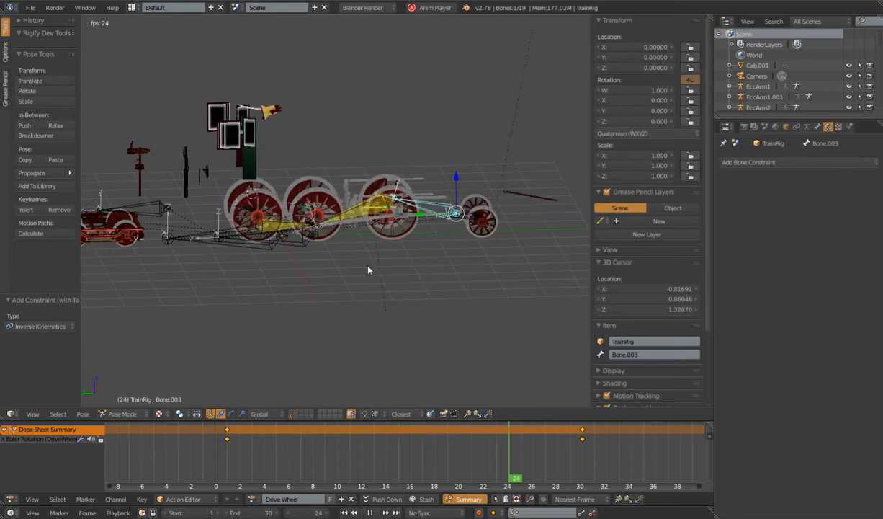
{"action": "scroll", "coordinate": [367, 270], "scroll_direction": "up", "scroll_amount": 4}
{"action": "key", "text": "alt+a"}
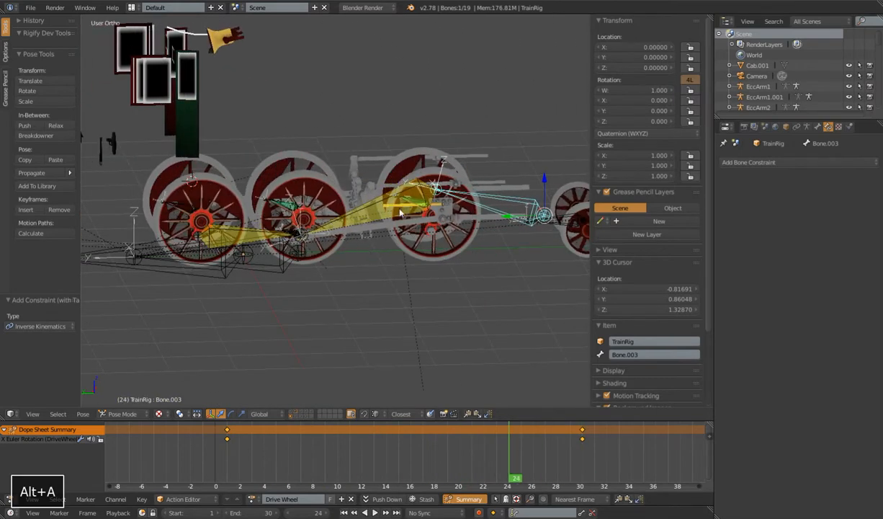
Select Bone.005, play the animation to examine how the driving rod bones bend with the wheel, and return to frame 1.
{"action": "right_click", "coordinate": [348, 204]}
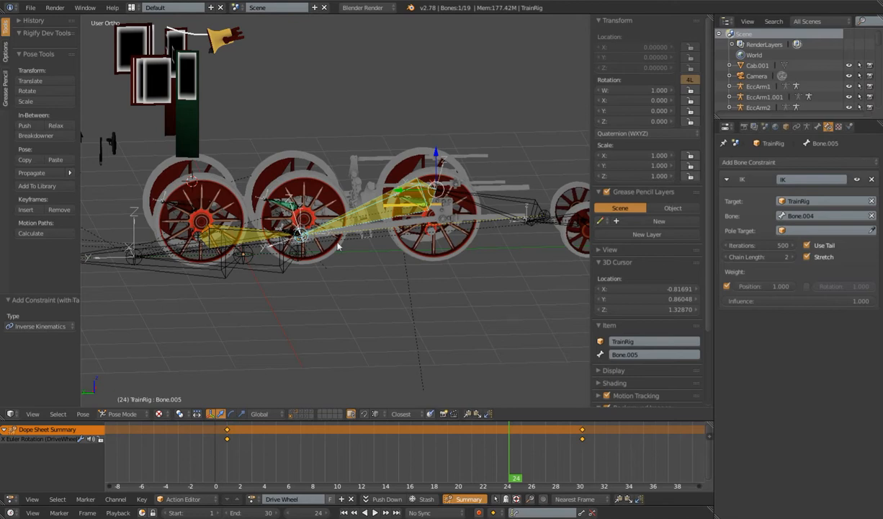
{"action": "key", "text": "alt+a"}
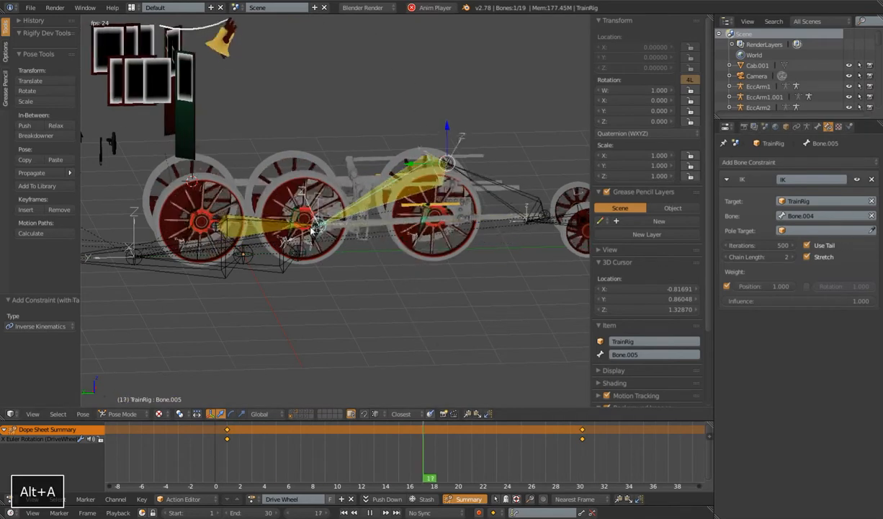
{"action": "key", "text": "alt+a"}
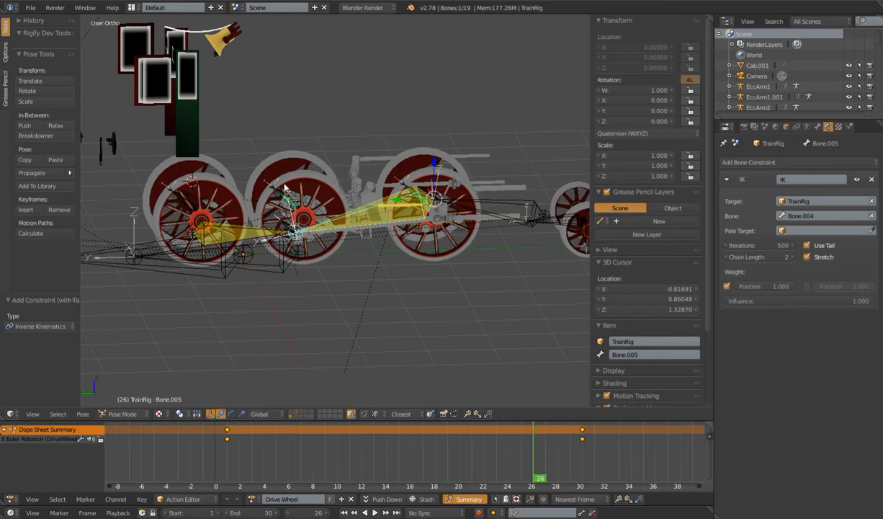
{"action": "key", "text": "alt+a"}
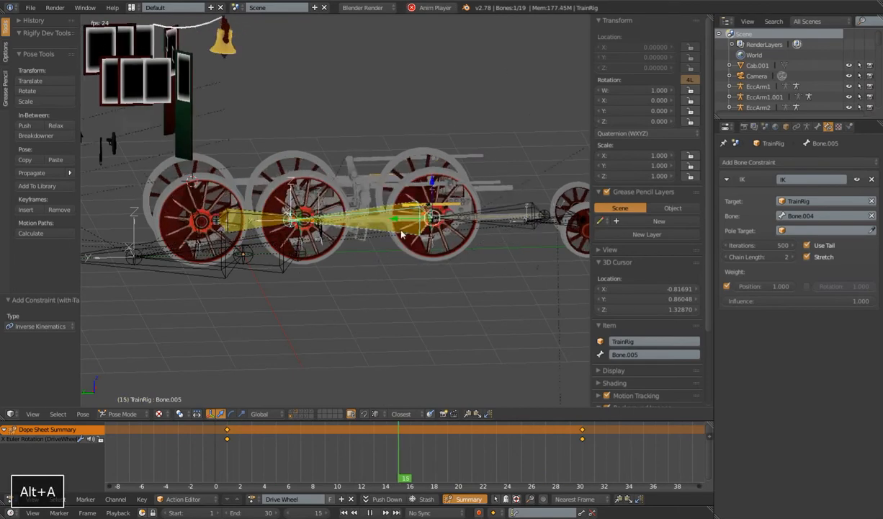
{"action": "scroll", "coordinate": [375, 220], "scroll_direction": "down", "scroll_amount": 5}
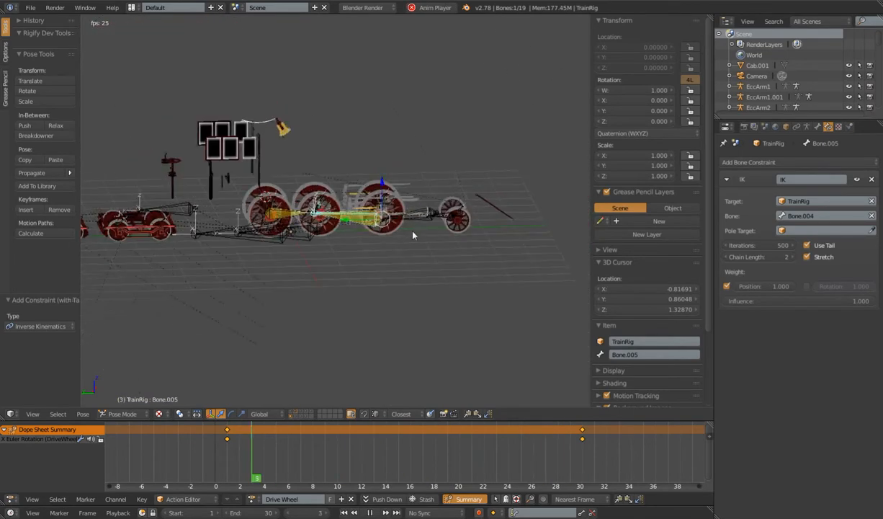
{"action": "key", "text": "alt+a"}
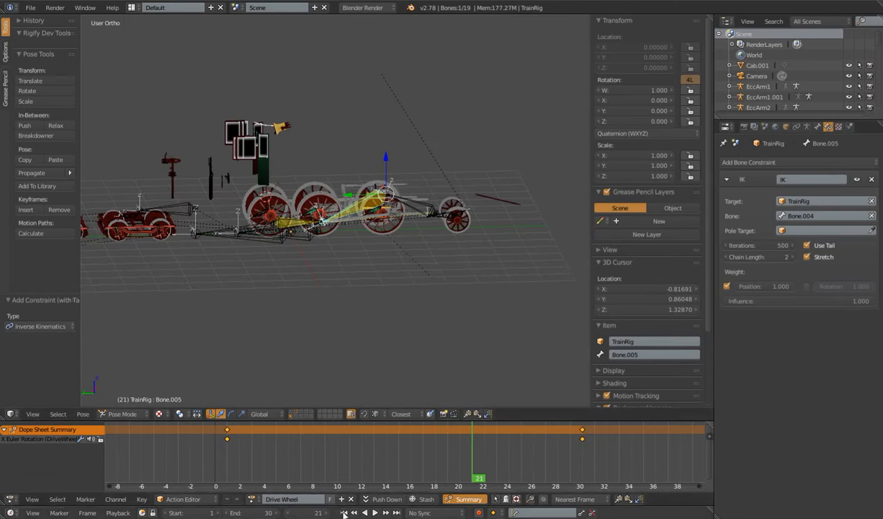
{"action": "key", "text": "shift+Left"}
{"action": "scroll", "coordinate": [396, 299], "scroll_direction": "up", "scroll_amount": 5}
{"action": "scroll", "coordinate": [404, 322], "scroll_direction": "up", "scroll_amount": 2}
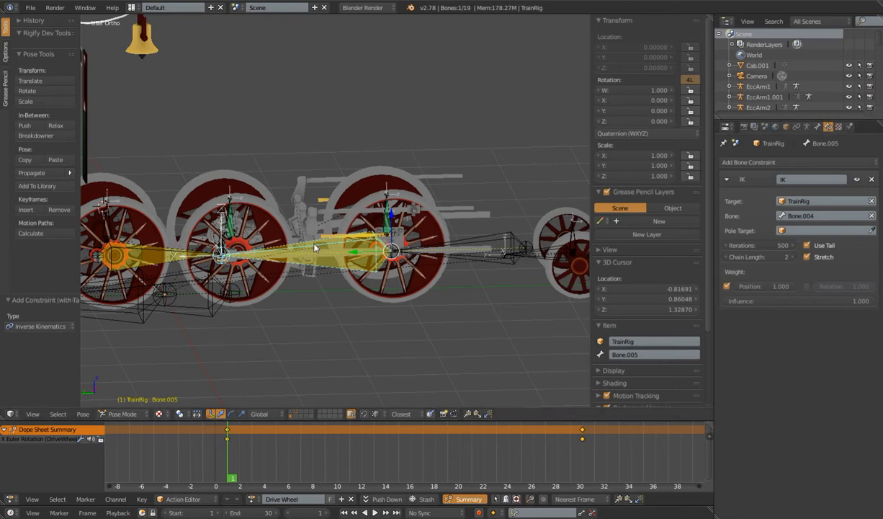
Lock the Y and Z axes in the Inverse Kinematics bone settings of Bone.005.
{"action": "left_click", "coordinate": [819, 127]}
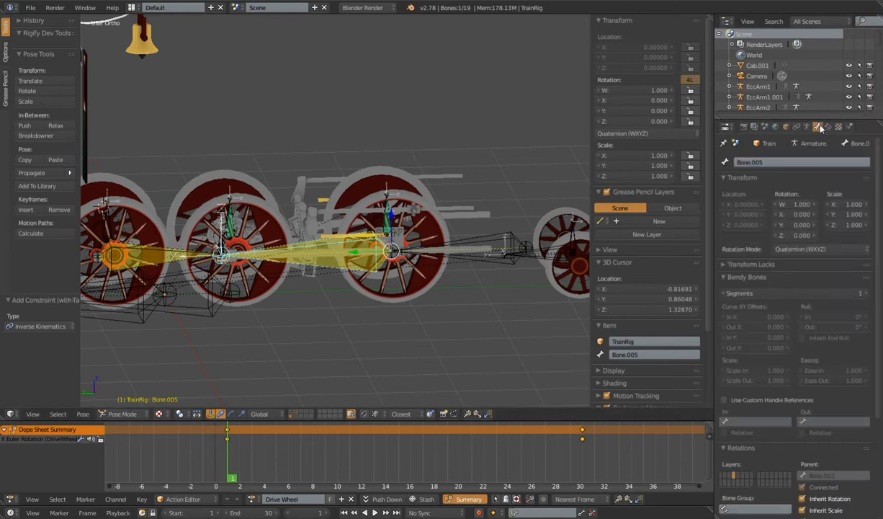
{"action": "scroll", "coordinate": [747, 275], "scroll_direction": "down", "scroll_amount": 5}
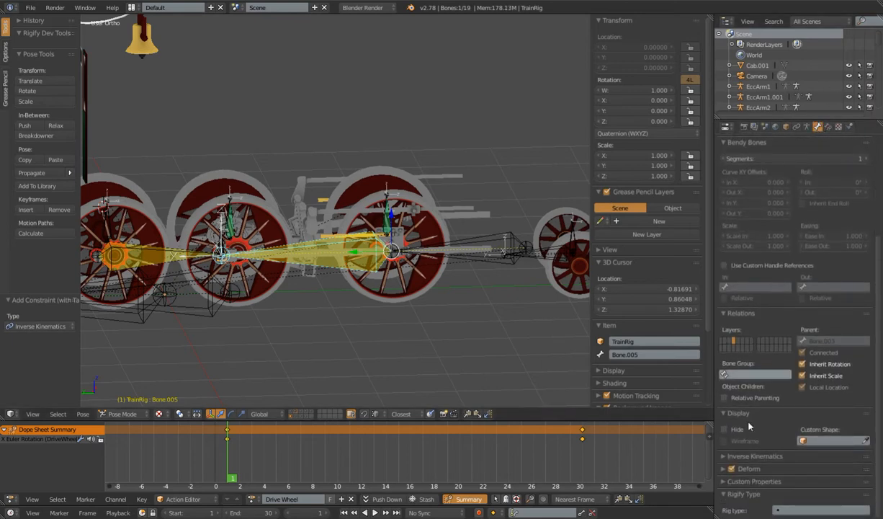
{"action": "left_click", "coordinate": [723, 456]}
{"action": "scroll", "coordinate": [757, 276], "scroll_direction": "down", "scroll_amount": 3}
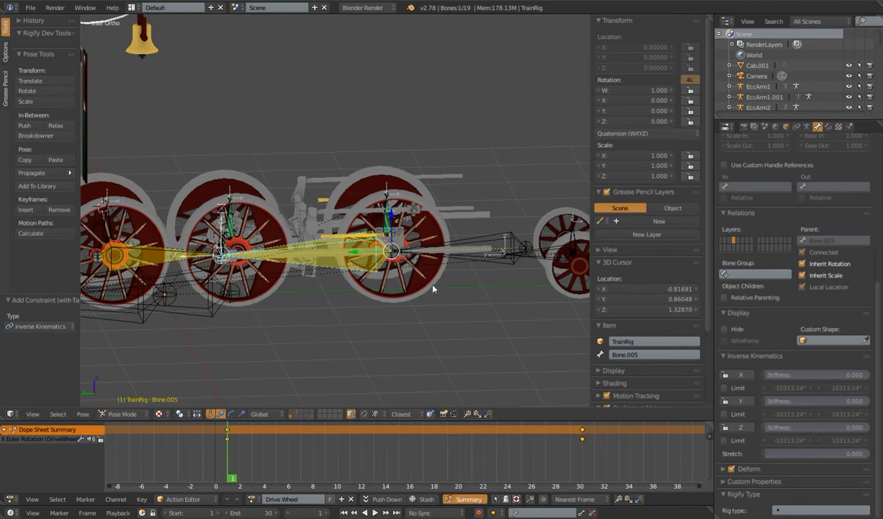
{"action": "middle_click_drag", "start_coordinate": [354, 256], "coordinate": [375, 277]}
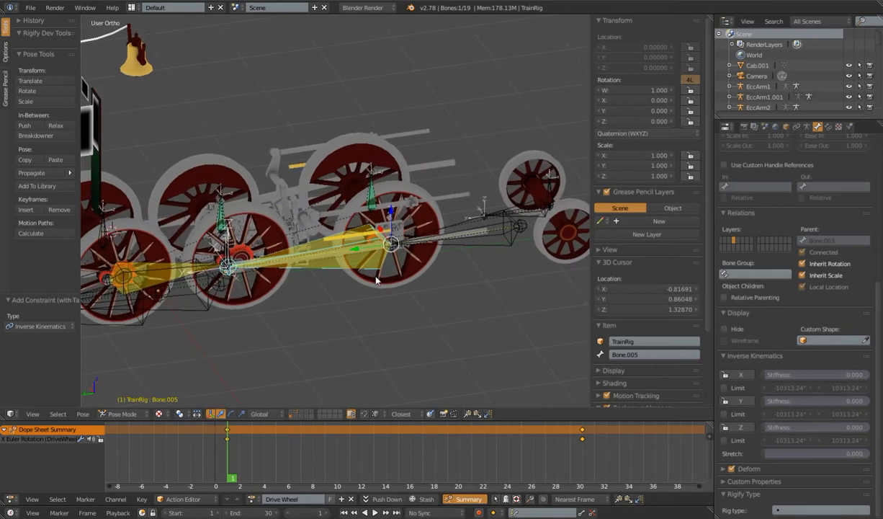
{"action": "middle_click_drag", "start_coordinate": [398, 244], "coordinate": [376, 220]}
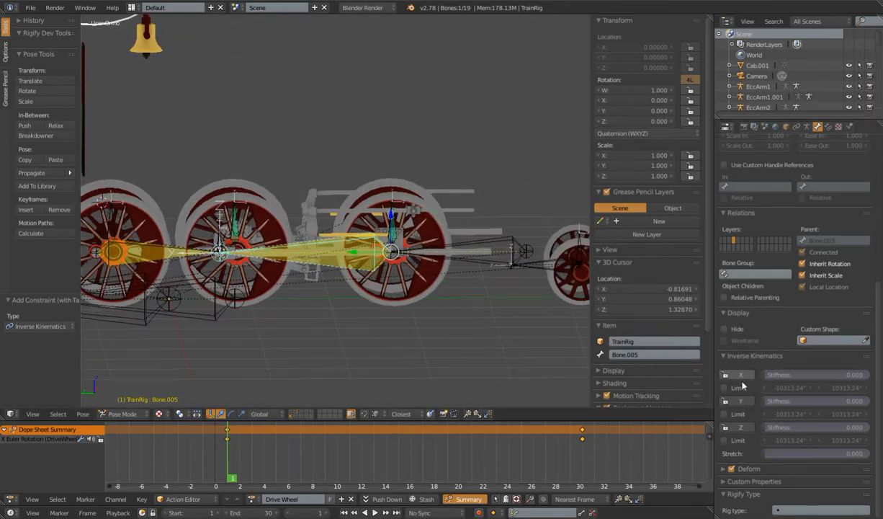
{"action": "left_click", "coordinate": [745, 402]}
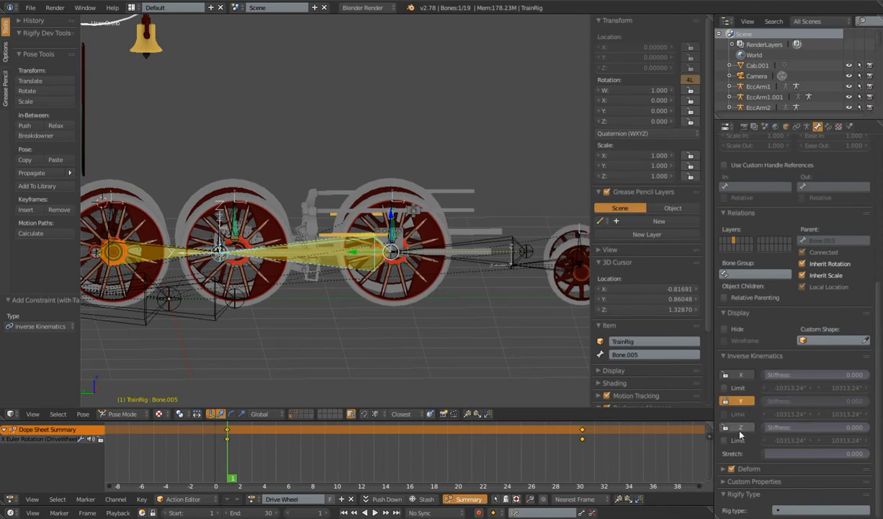
{"action": "left_click", "coordinate": [743, 428]}
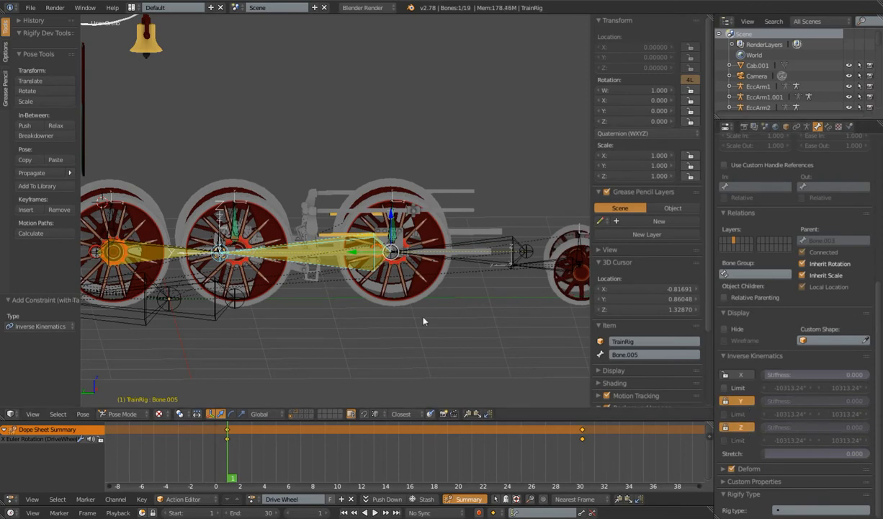
Select Bone.003 and lock its X, Y and Z axes for Inverse Kinematics.
{"action": "right_click", "coordinate": [469, 245]}
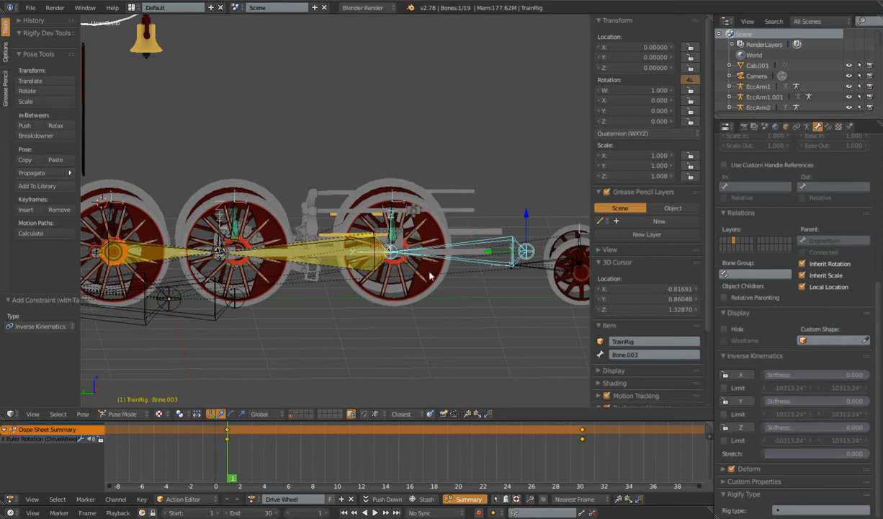
{"action": "left_click", "coordinate": [746, 375]}
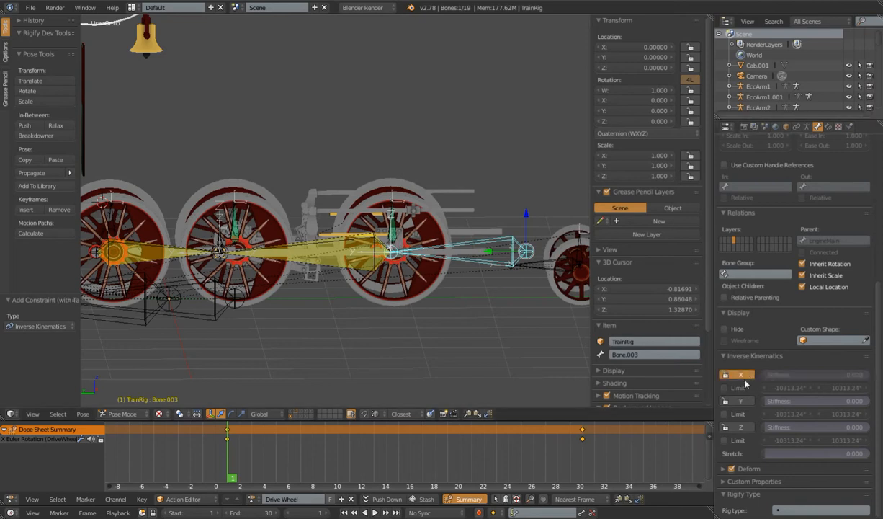
{"action": "left_click", "coordinate": [747, 401]}
{"action": "left_click", "coordinate": [749, 428]}
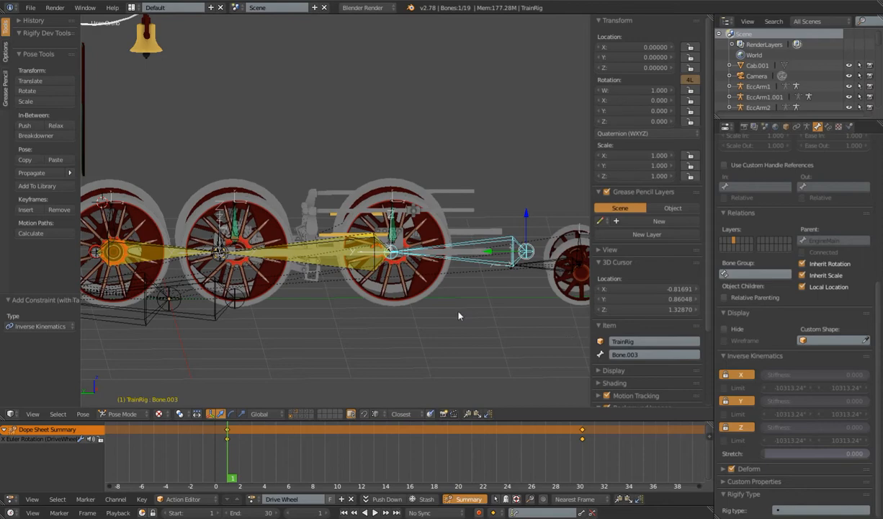
Play the animation to check the rod motion with the IK axes locked, and return to frame 1.
{"action": "key", "text": "alt+a"}
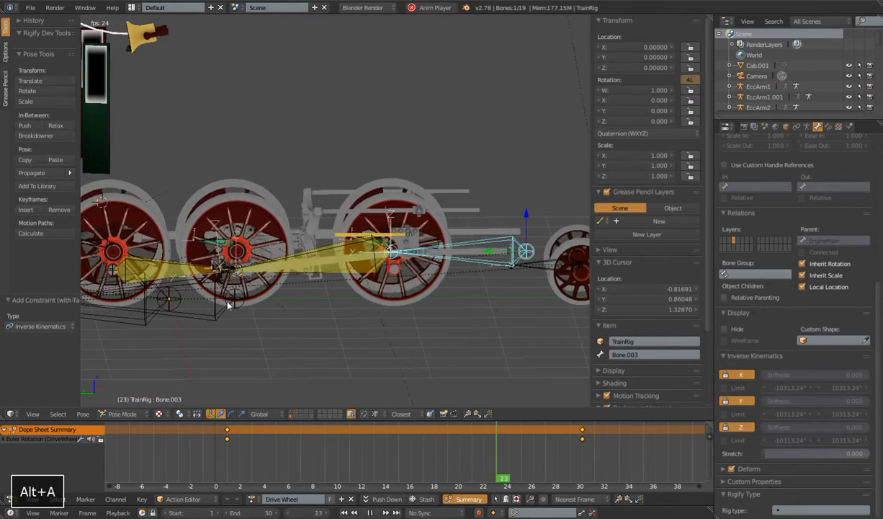
{"action": "key", "text": "alt+a"}
{"action": "key", "text": "alt+a"}
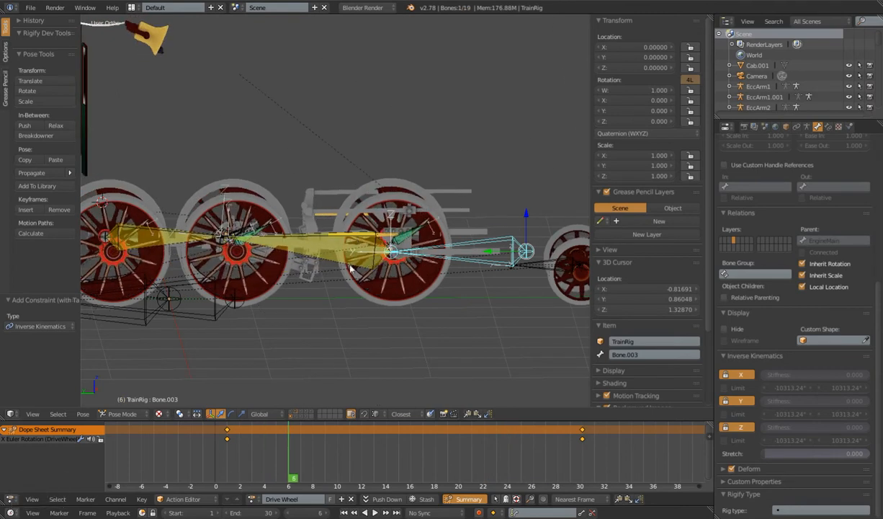
{"action": "key", "text": "alt+a"}
{"action": "key", "text": "alt+a"}
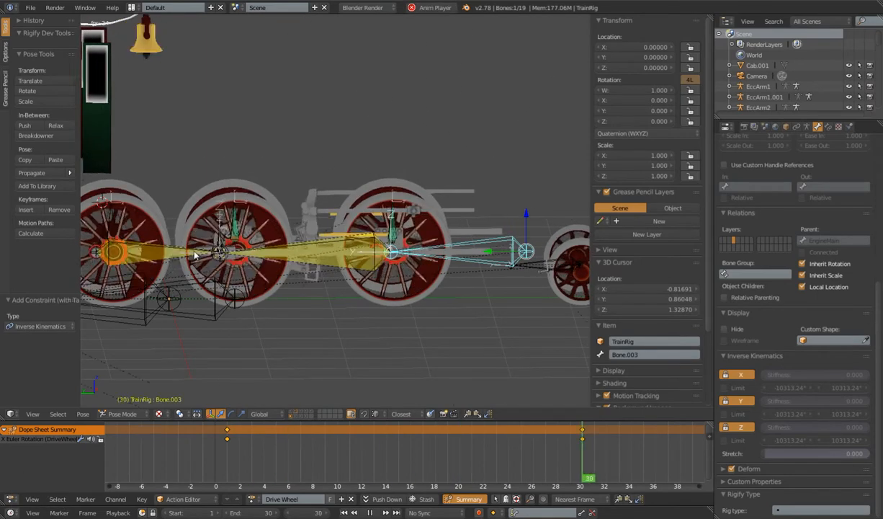
{"action": "key", "text": "alt+a"}
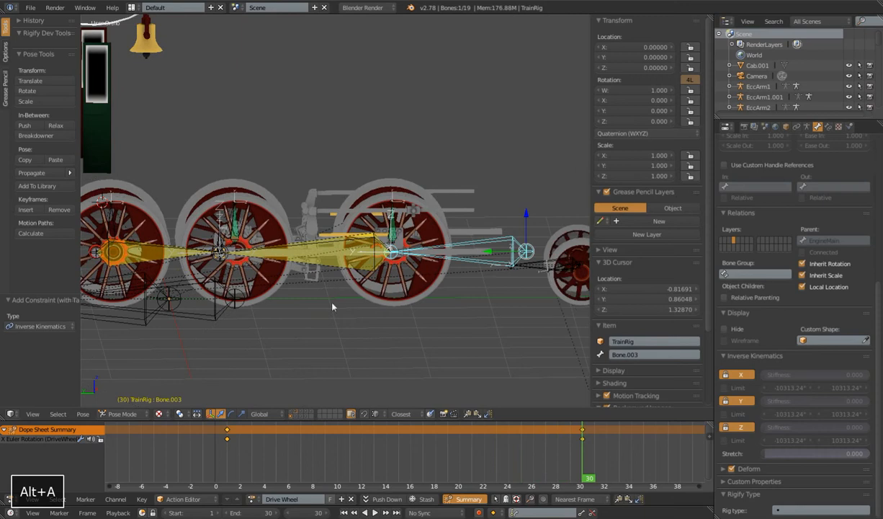
{"action": "left_click", "coordinate": [344, 513]}
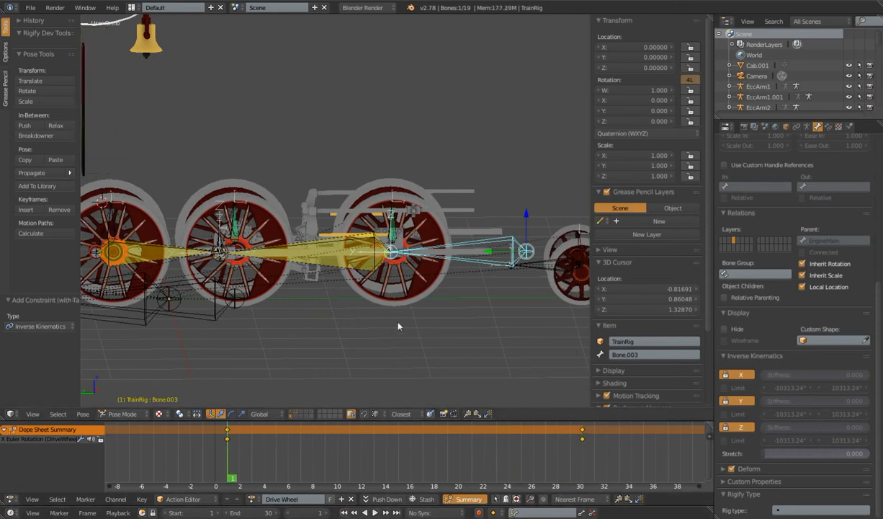
Set the Inverse Kinematics stretch of Bone.003 to 1.000.
{"action": "right_click", "coordinate": [339, 238]}
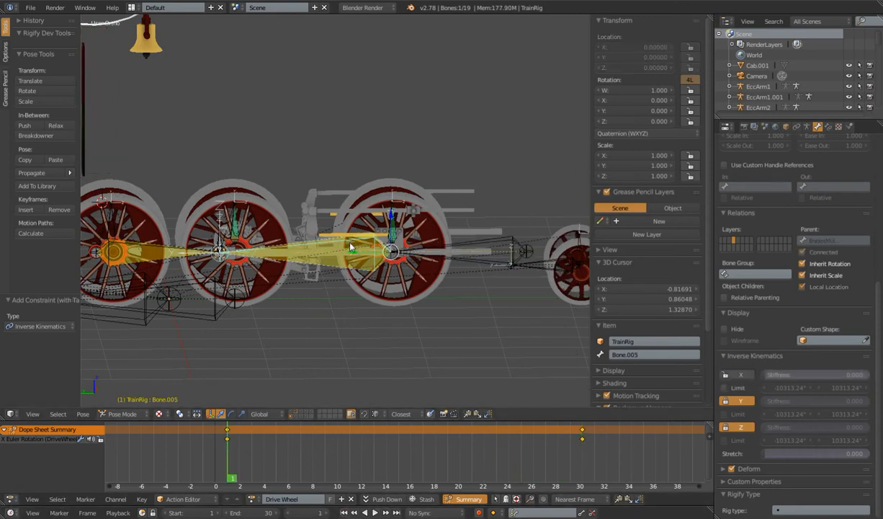
{"action": "right_click", "coordinate": [481, 246]}
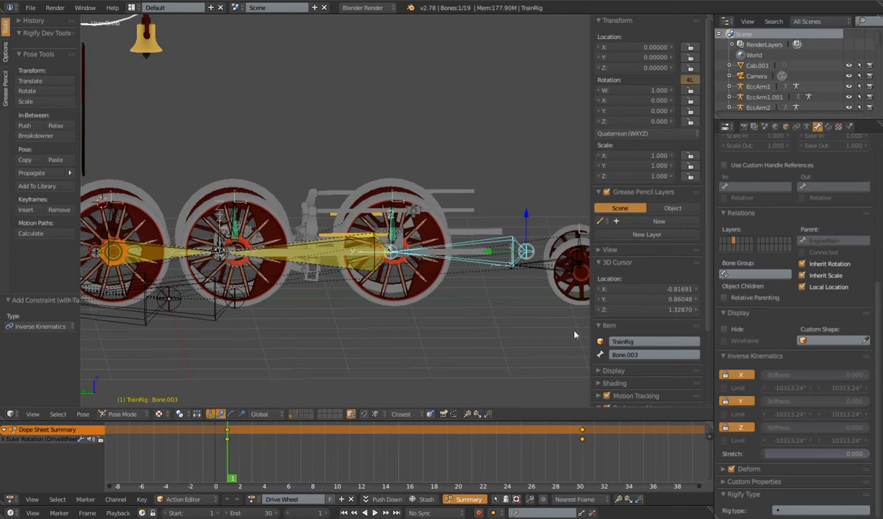
{"action": "left_click_drag", "start_coordinate": [767, 455], "coordinate": [873, 454]}
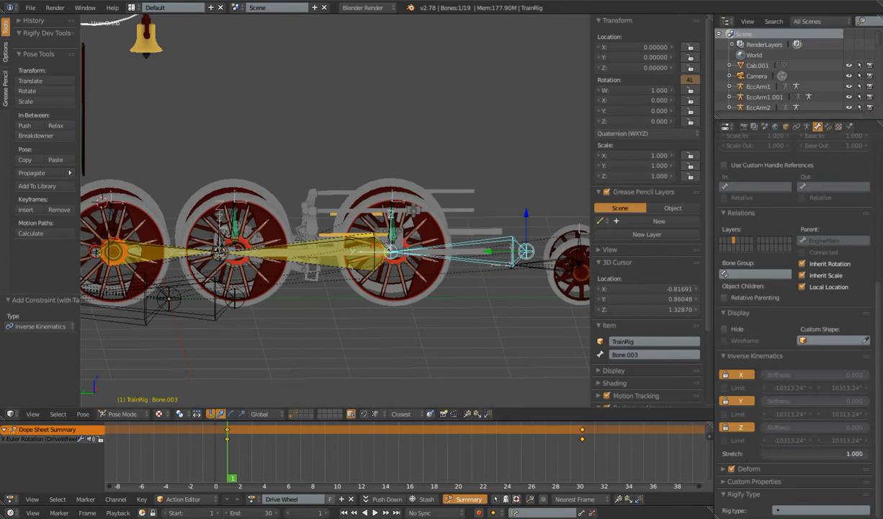
Play the animation to check how Bone.003 and Bone.005 move with stretch enabled, and return to frame 1.
{"action": "key", "text": "alt+a"}
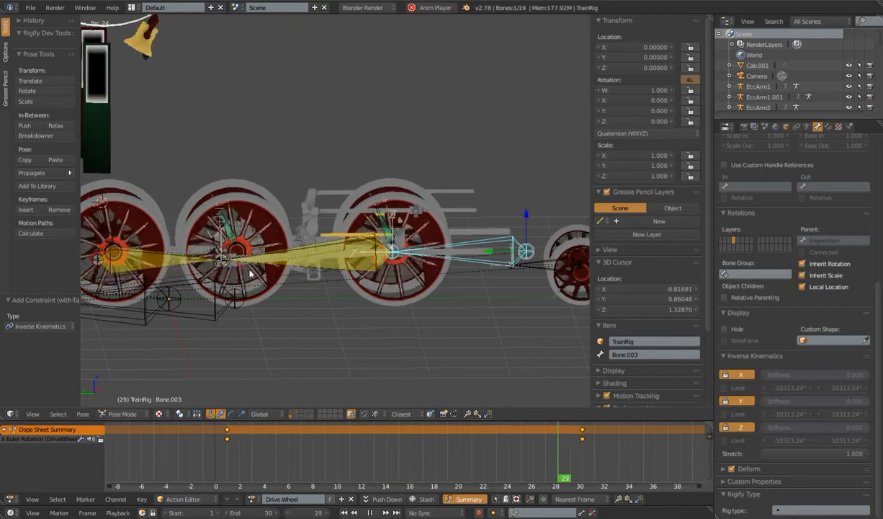
{"action": "right_click", "coordinate": [361, 248]}
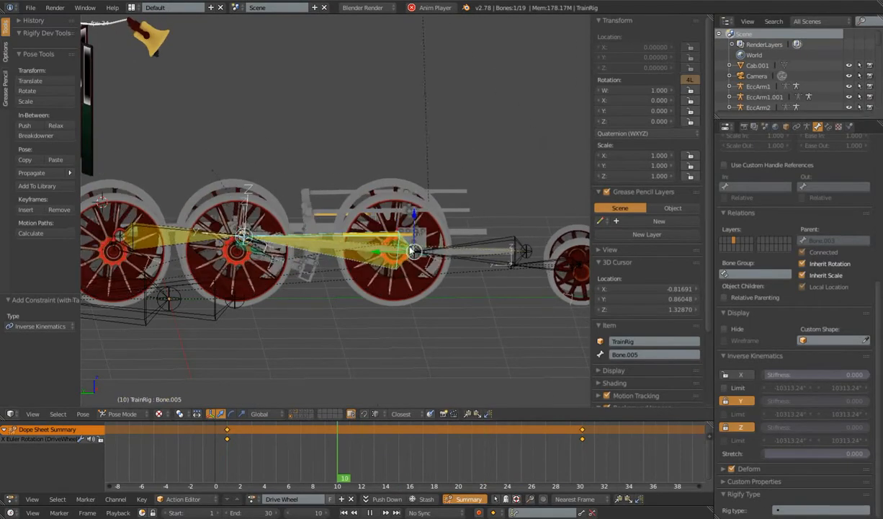
{"action": "key", "text": "alt+a"}
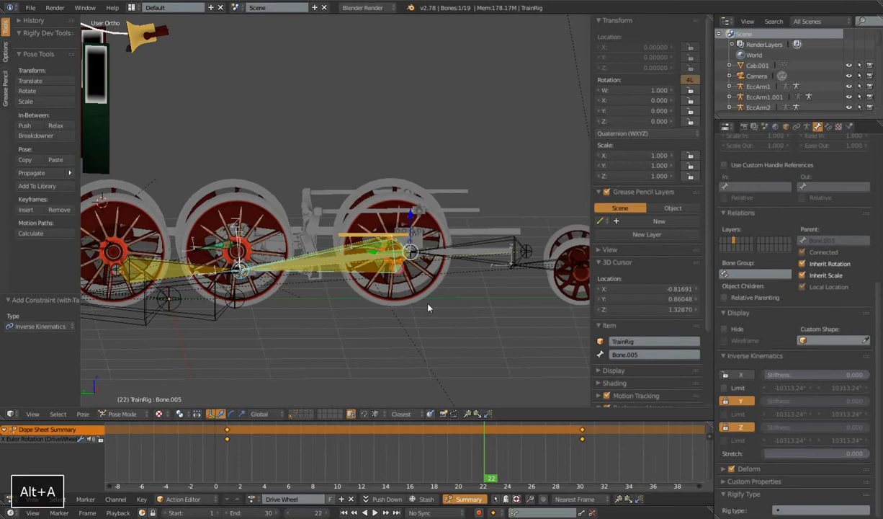
{"action": "left_click", "coordinate": [226, 425]}
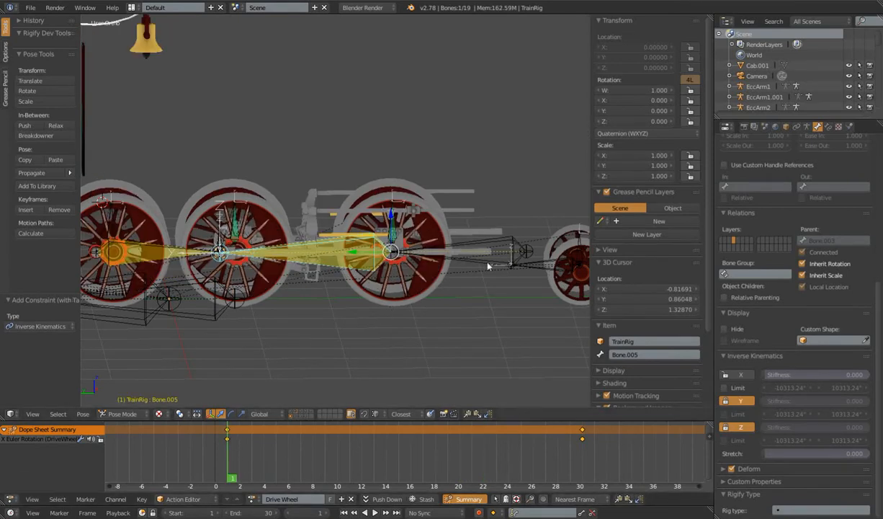
{"action": "middle_click_drag", "start_coordinate": [456, 265], "coordinate": [407, 286]}
{"action": "scroll", "coordinate": [461, 294], "scroll_direction": "up", "scroll_amount": 4}
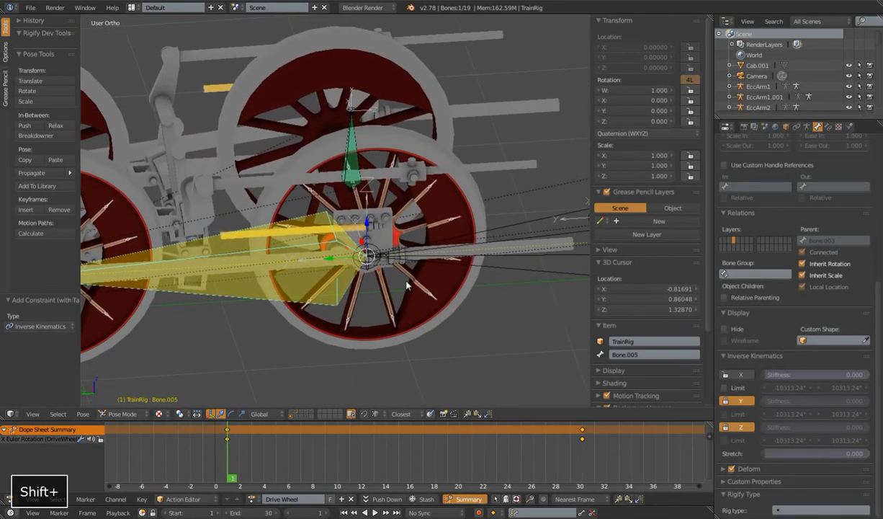
{"action": "right_click", "coordinate": [360, 230]}
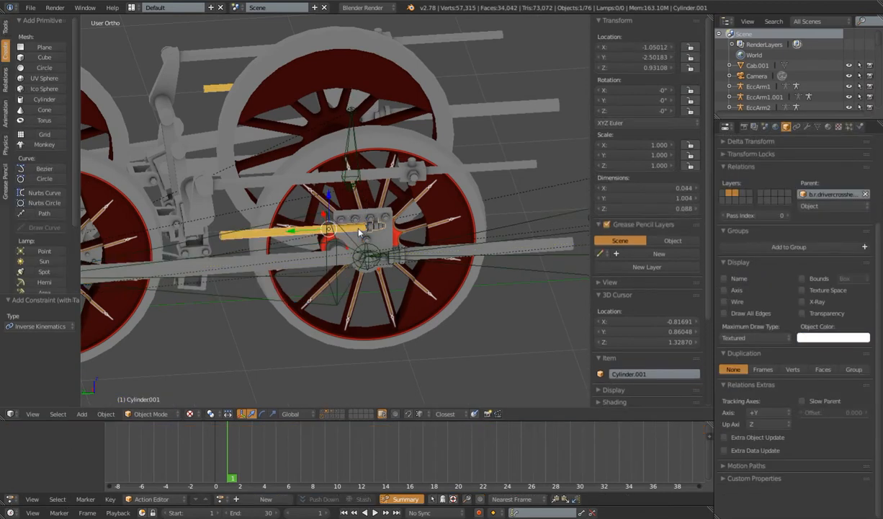
{"action": "right_click", "coordinate": [386, 231], "text": "shift"}
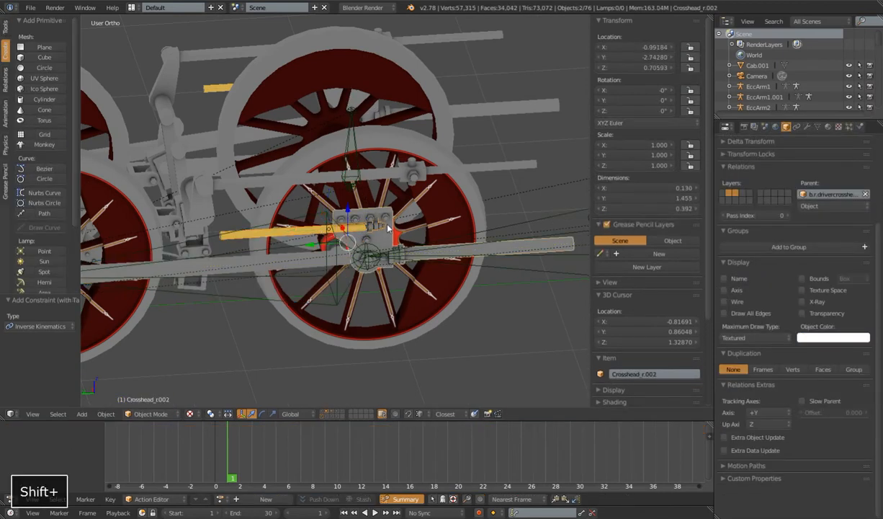
{"action": "scroll", "coordinate": [388, 228], "scroll_direction": "down", "scroll_amount": 4}
{"action": "scroll", "coordinate": [364, 282], "scroll_direction": "up", "scroll_amount": 4}
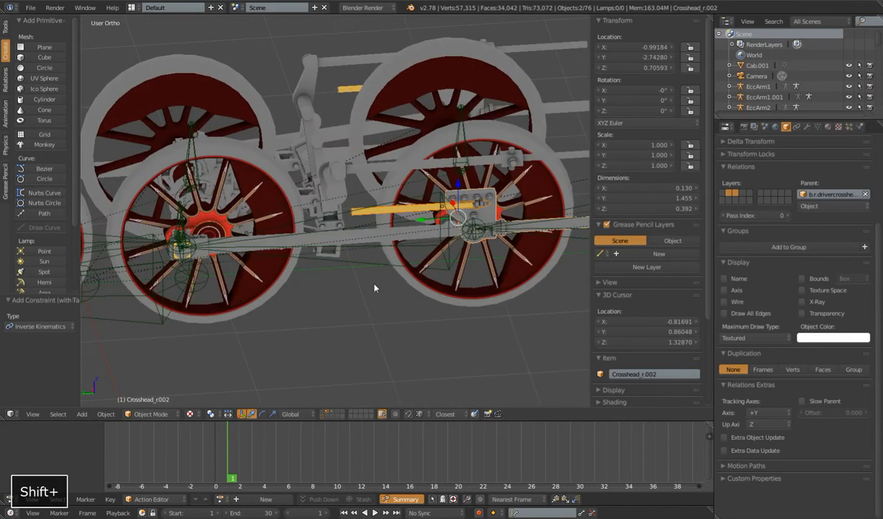
{"action": "right_click", "coordinate": [204, 255], "text": "shift"}
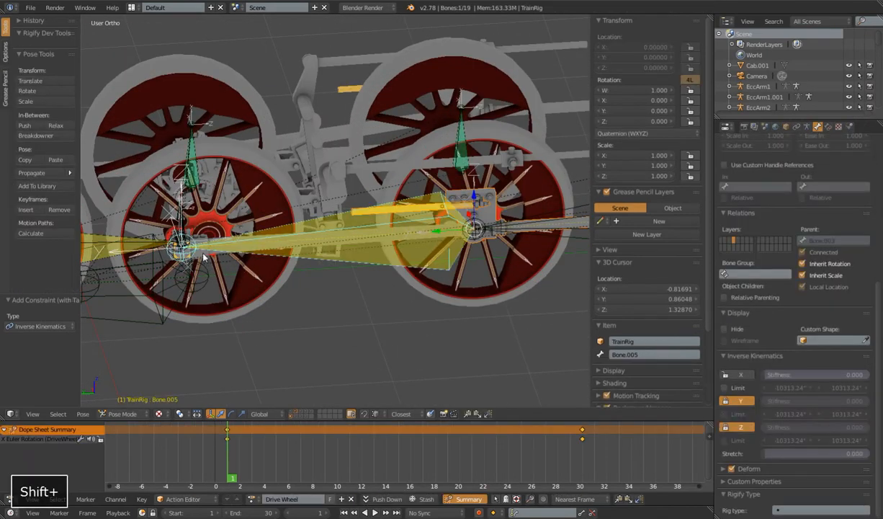
{"action": "right_click", "coordinate": [206, 257]}
{"action": "right_click", "coordinate": [205, 258]}
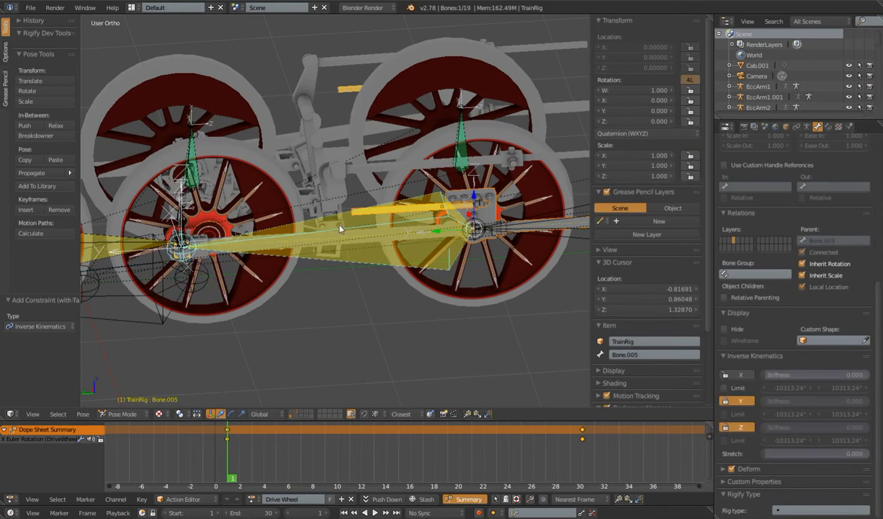
Hide Bone.005 and clear the parents of LocoDriverRod.001, Crosshead_r.002 and Cylinder.001 while keeping their transformation.
{"action": "key", "text": "h"}
{"action": "right_click", "coordinate": [293, 229]}
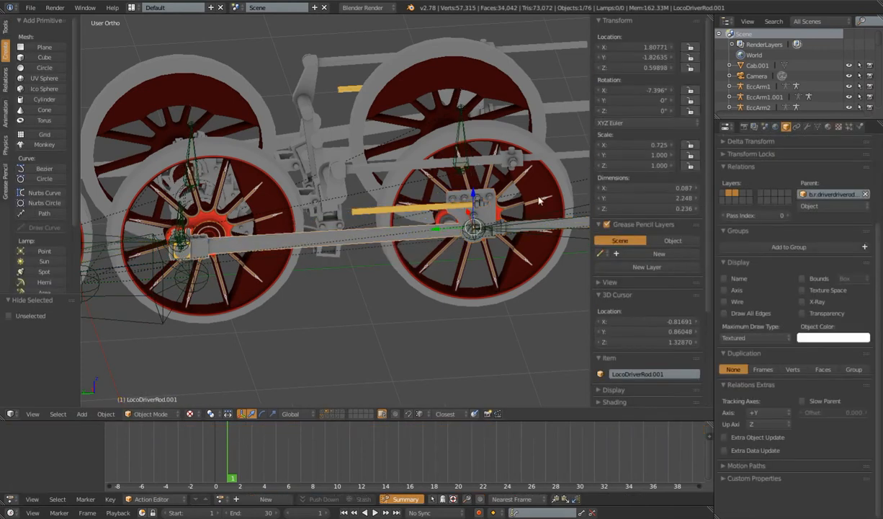
{"action": "right_click", "coordinate": [469, 201], "text": "shift"}
{"action": "right_click", "coordinate": [405, 201], "text": "shift"}
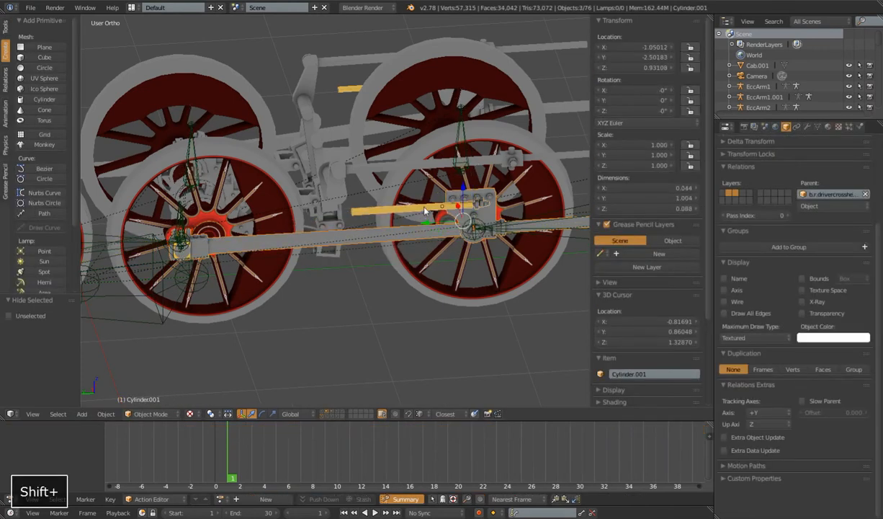
{"action": "scroll", "coordinate": [478, 226], "scroll_direction": "down", "scroll_amount": 2}
{"action": "scroll", "coordinate": [483, 236], "scroll_direction": "down", "scroll_amount": 2}
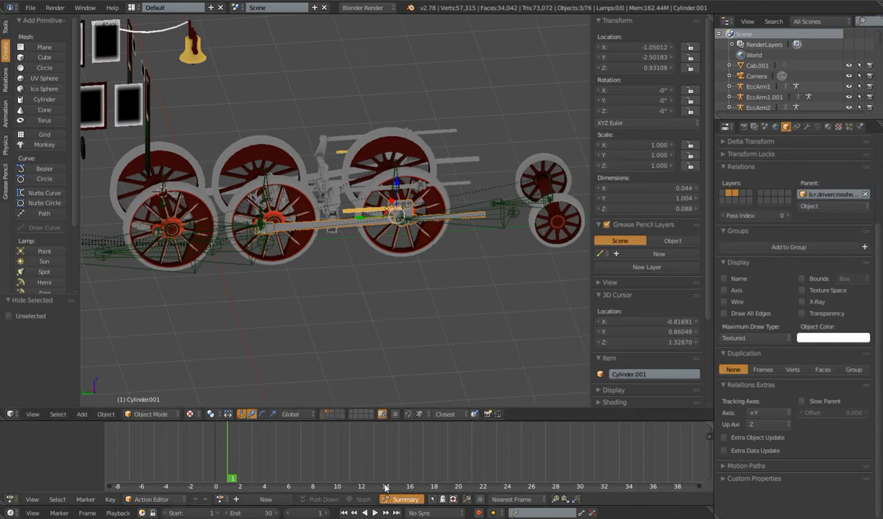
{"action": "key", "text": "alt+p"}
{"action": "left_click", "coordinate": [427, 311]}
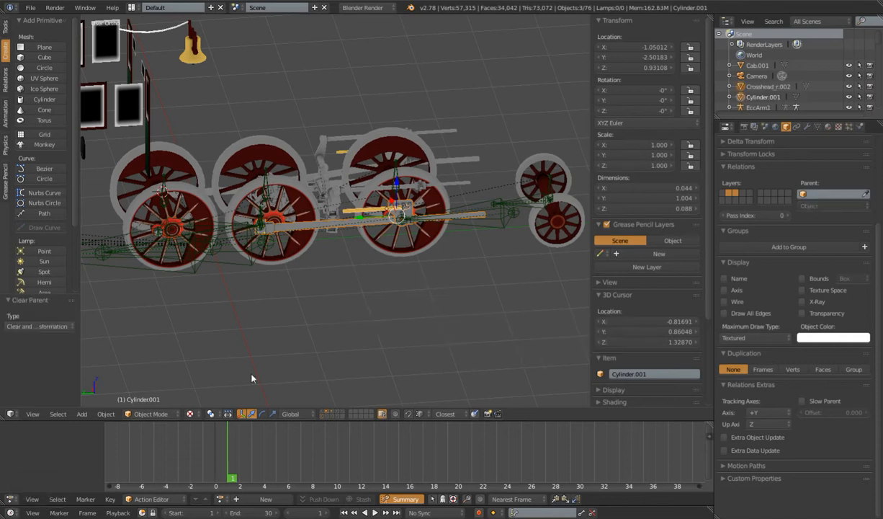
Apply location, rotation and scale to the driving rod, crosshead and Cylinder.001 meshes.
{"action": "key", "text": "ctrl+a"}
{"action": "left_click", "coordinate": [395, 301]}
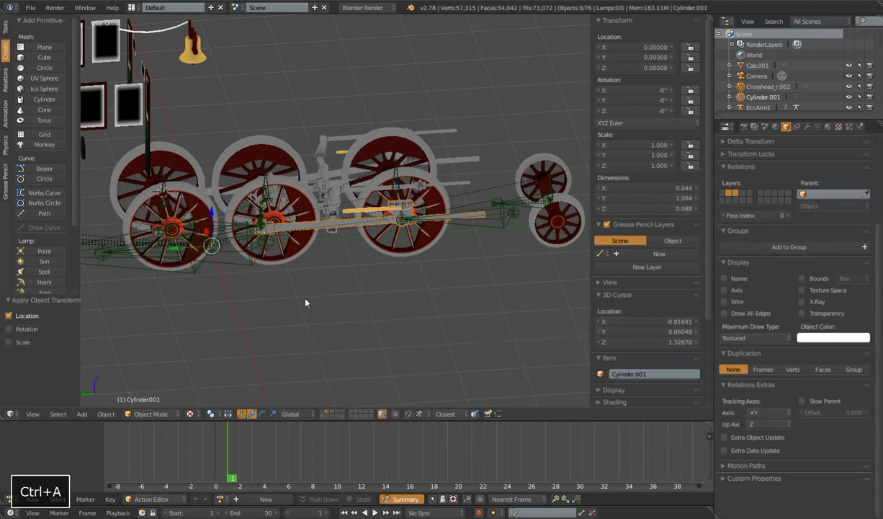
{"action": "left_click", "coordinate": [8, 329]}
{"action": "left_click", "coordinate": [9, 342]}
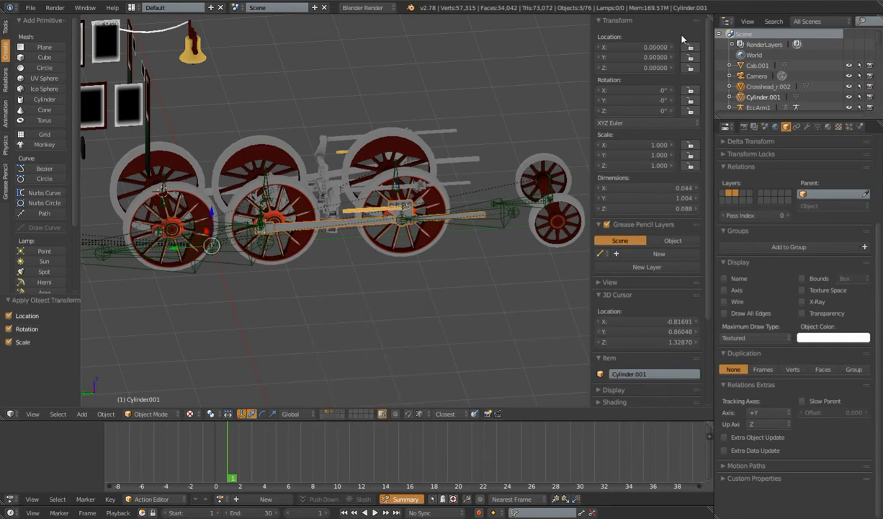
Reveal the hidden bone and parent LocoDriverRod.001 to Bone.005 using the Bone parent type.
{"action": "scroll", "coordinate": [410, 294], "scroll_direction": "up", "scroll_amount": 2}
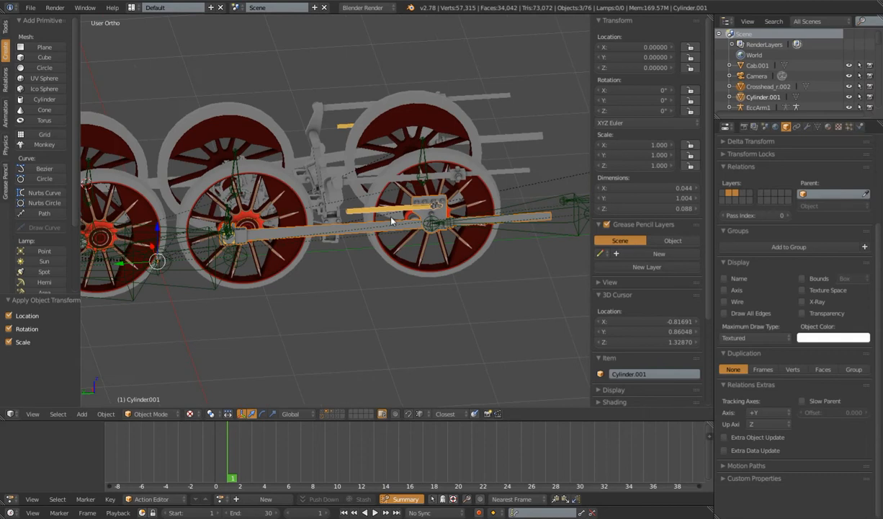
{"action": "left_click", "coordinate": [228, 276]}
{"action": "key", "text": "alt+h"}
{"action": "scroll", "coordinate": [288, 260], "scroll_direction": "up", "scroll_amount": 5}
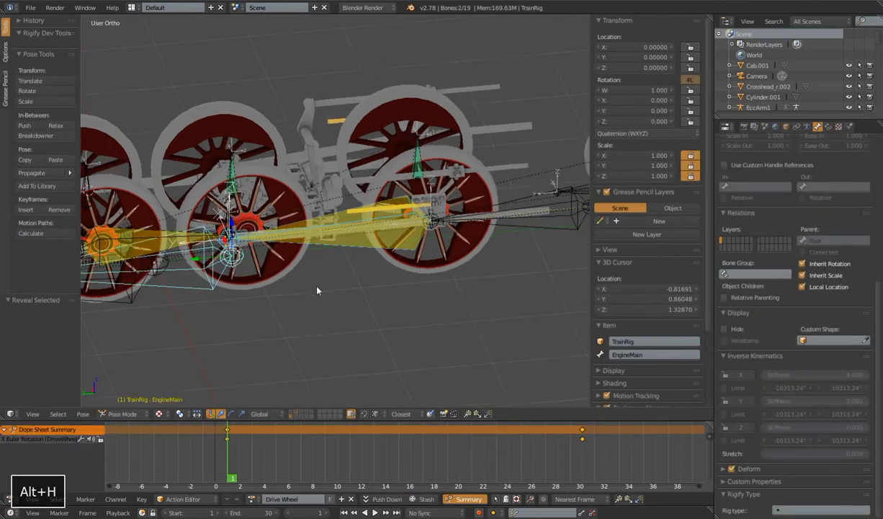
{"action": "left_click", "coordinate": [273, 247]}
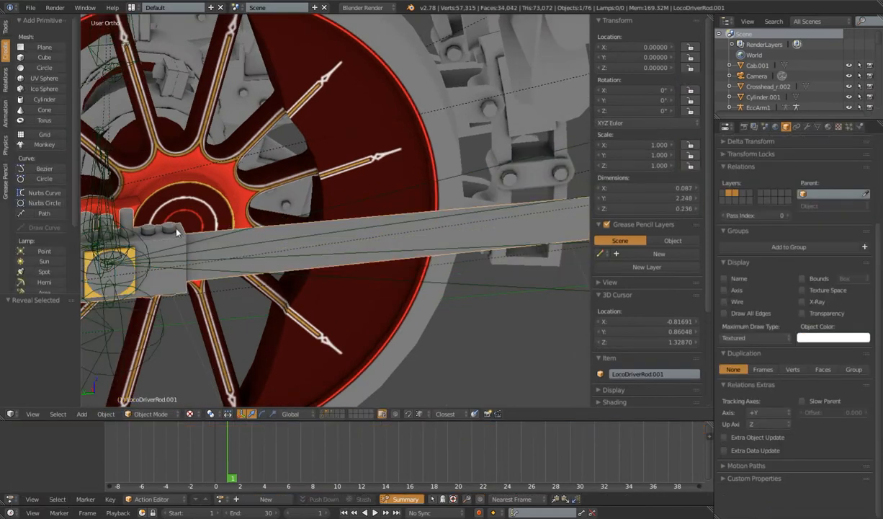
{"action": "scroll", "coordinate": [320, 219], "scroll_direction": "down", "scroll_amount": 3}
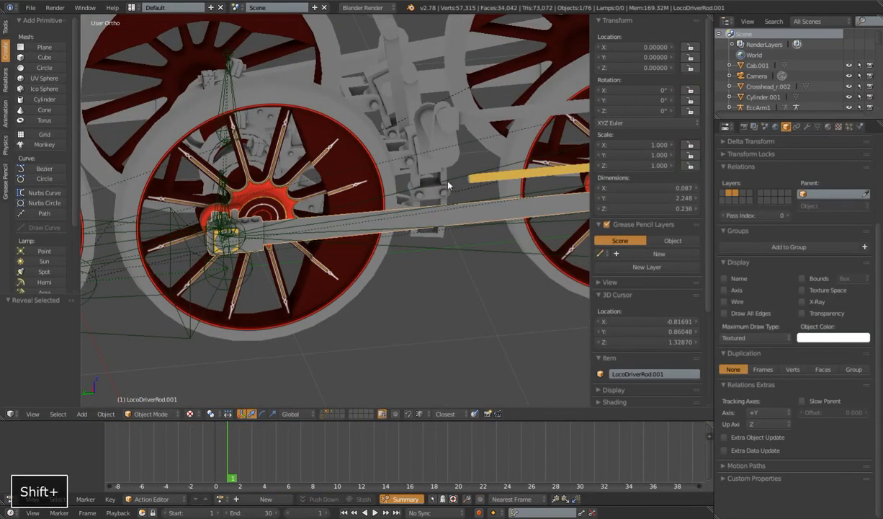
{"action": "right_click", "coordinate": [427, 180], "text": "shift"}
{"action": "key", "text": "ctrl+p"}
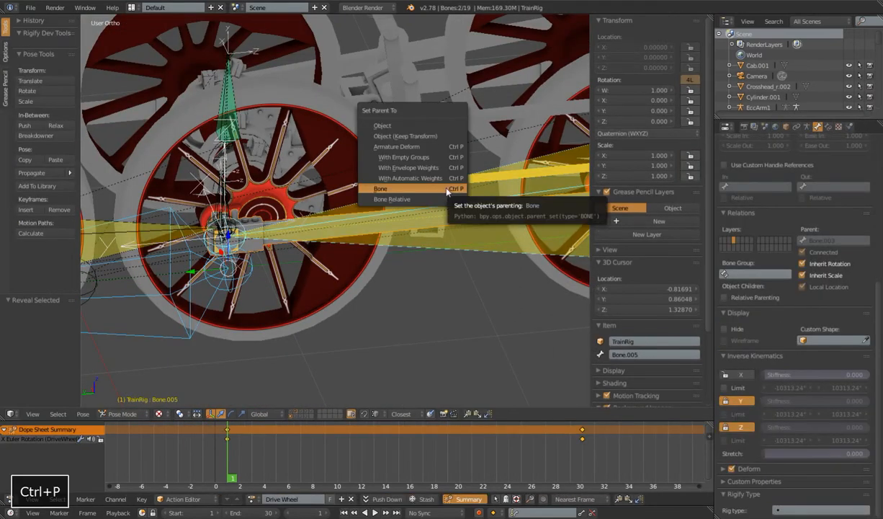
{"action": "left_click", "coordinate": [447, 190]}
Parent Crosshead_r.002 and Cylinder.001 to Bone.003 using the Bone parent type.
{"action": "scroll", "coordinate": [446, 220], "scroll_direction": "down", "scroll_amount": 4}
{"action": "middle_click_drag", "start_coordinate": [542, 223], "coordinate": [400, 241], "text": "shift"}
{"action": "scroll", "coordinate": [400, 241], "scroll_direction": "up", "scroll_amount": 4}
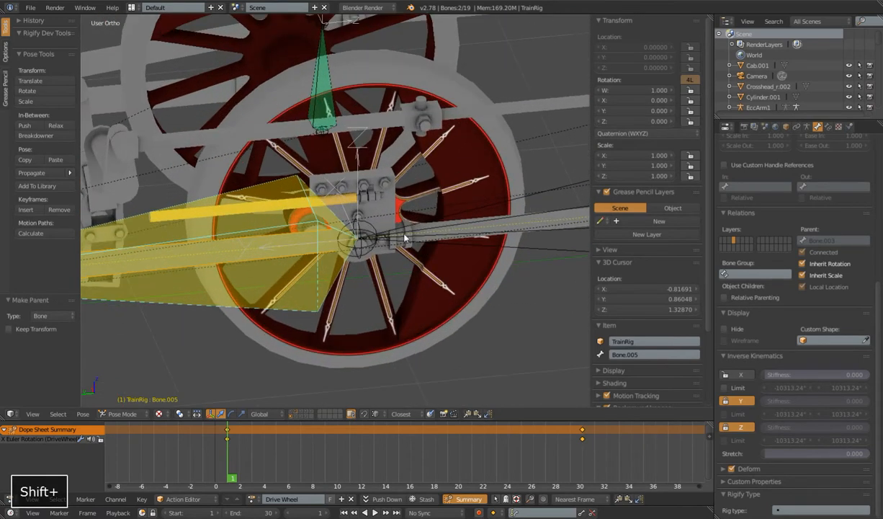
{"action": "right_click", "coordinate": [336, 184]}
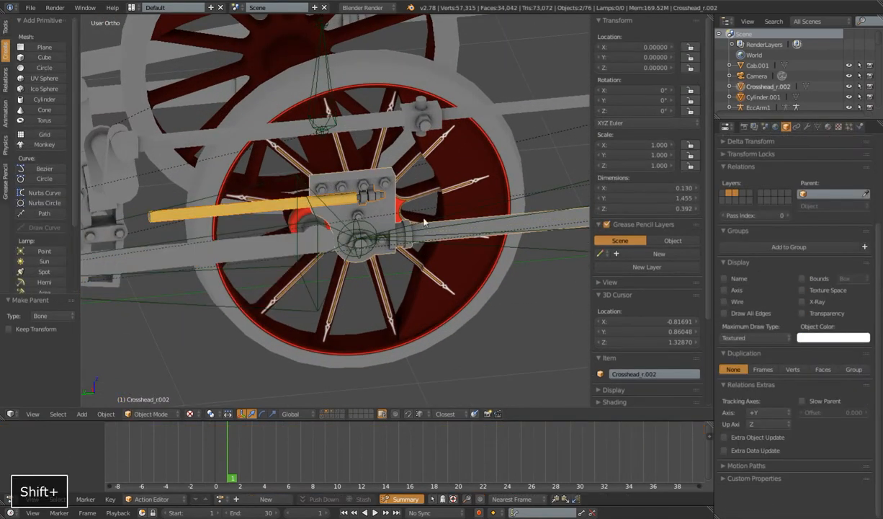
{"action": "right_click", "coordinate": [533, 199], "text": "shift"}
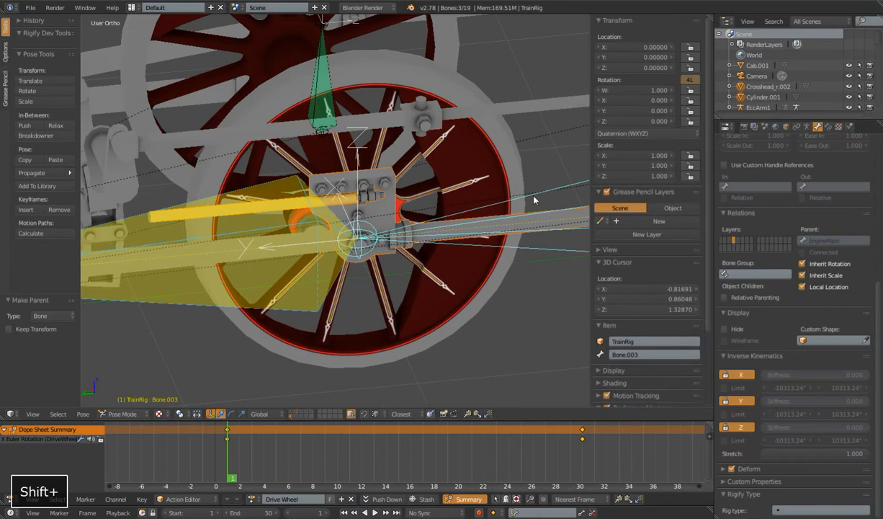
{"action": "key", "text": "ctrl+p"}
{"action": "left_click", "coordinate": [534, 199]}
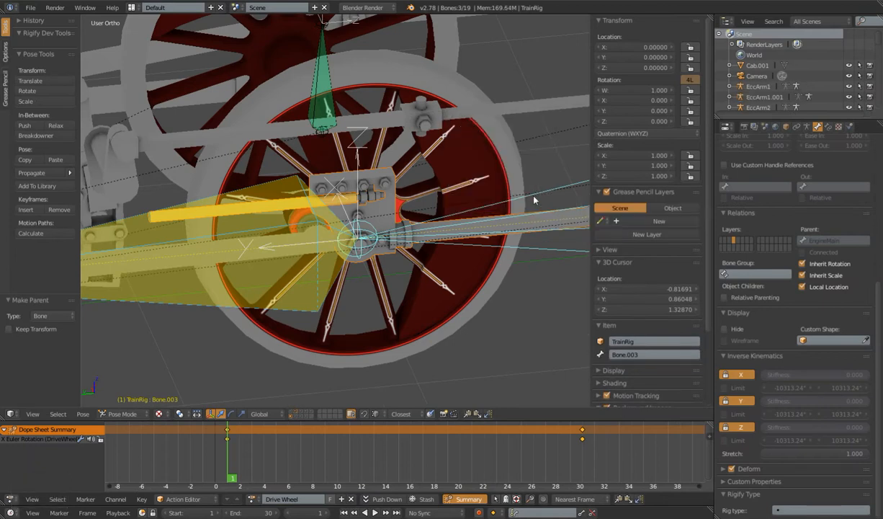
Play the animation to check how the driving rod and crosshead meshes follow their bones, and return to frame 1.
{"action": "scroll", "coordinate": [534, 199], "scroll_direction": "down", "scroll_amount": 6}
{"action": "scroll", "coordinate": [435, 229], "scroll_direction": "up", "scroll_amount": 4}
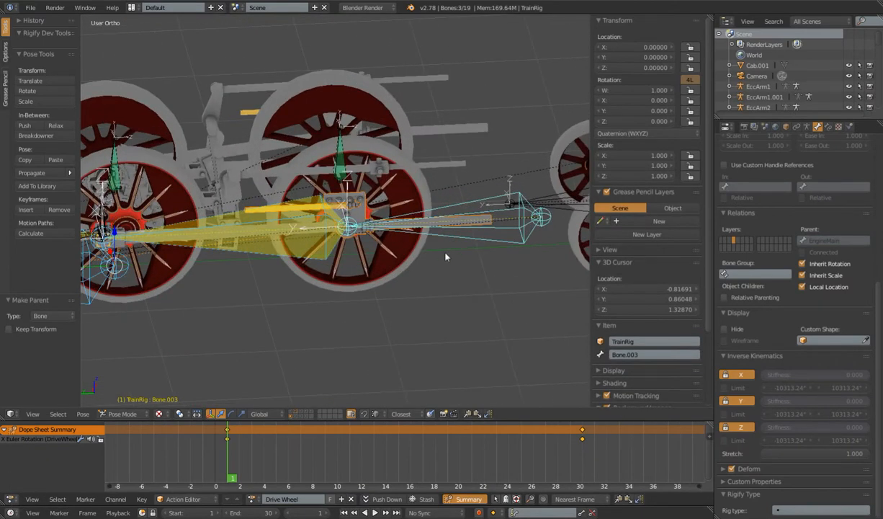
{"action": "scroll", "coordinate": [446, 257], "scroll_direction": "down", "scroll_amount": 2}
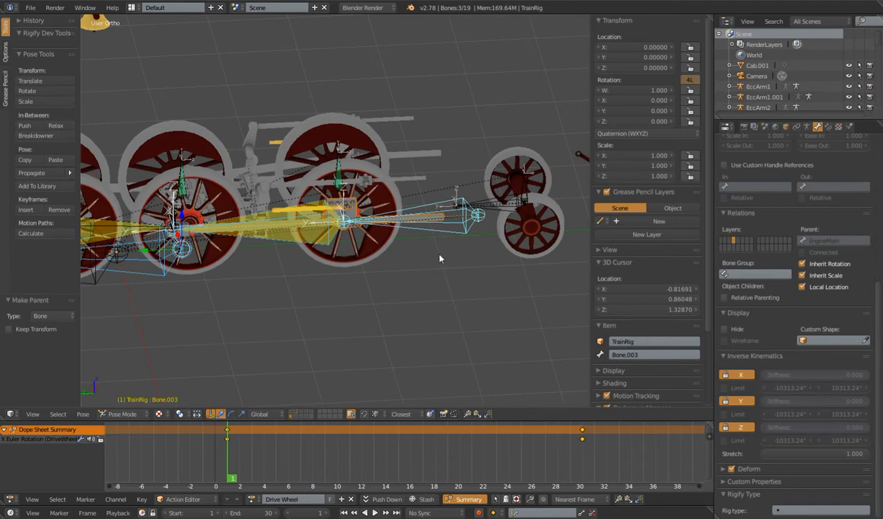
{"action": "key", "text": "alt+a"}
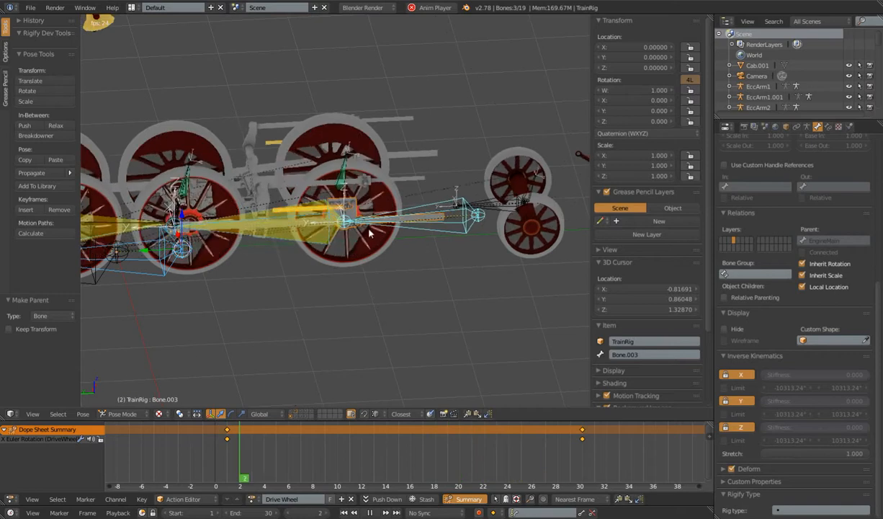
{"action": "key", "text": "alt+a"}
{"action": "key", "text": "shift+Left"}
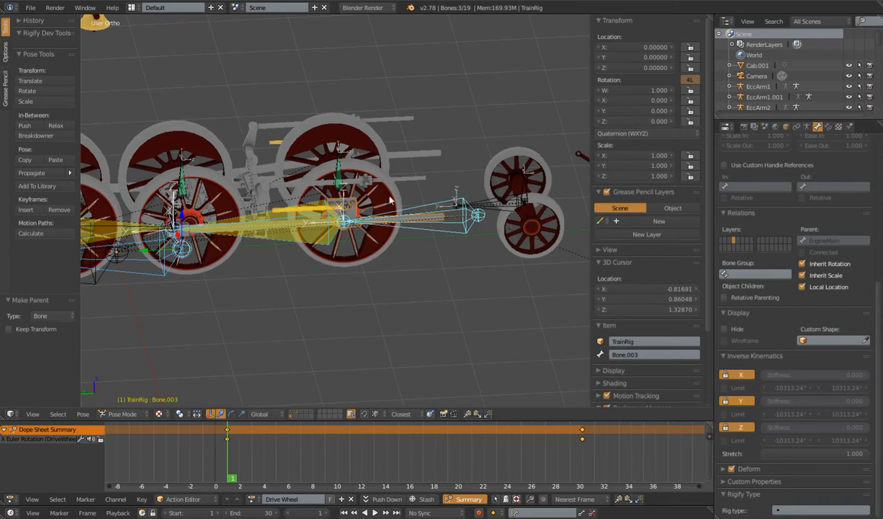
{"action": "right_click", "coordinate": [448, 205]}
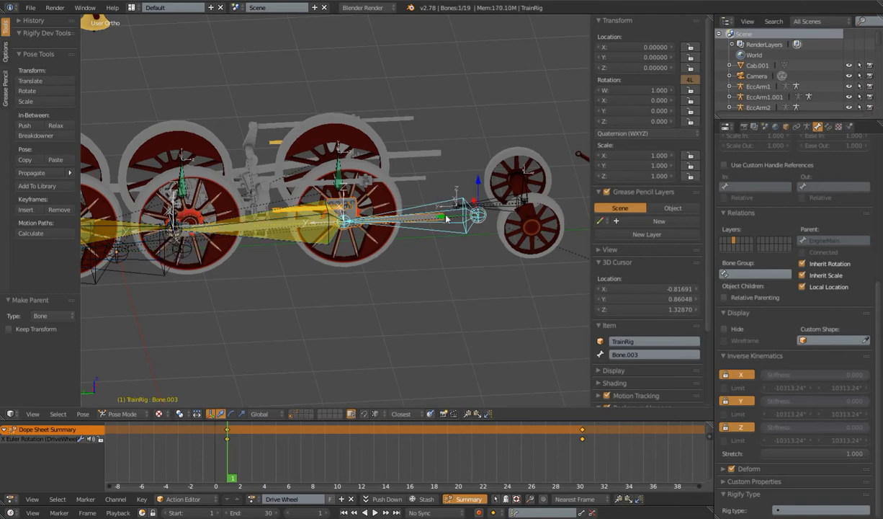
{"action": "right_click", "coordinate": [333, 201]}
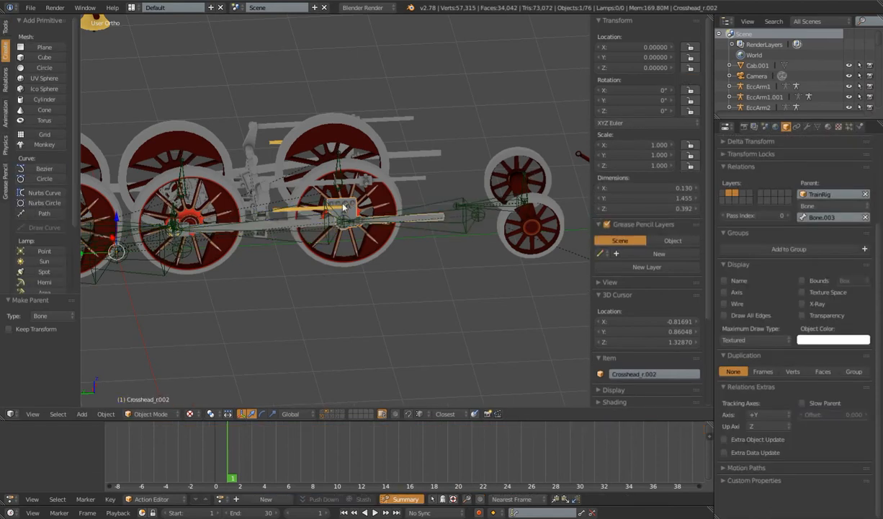
{"action": "key", "text": "ctrl+z"}
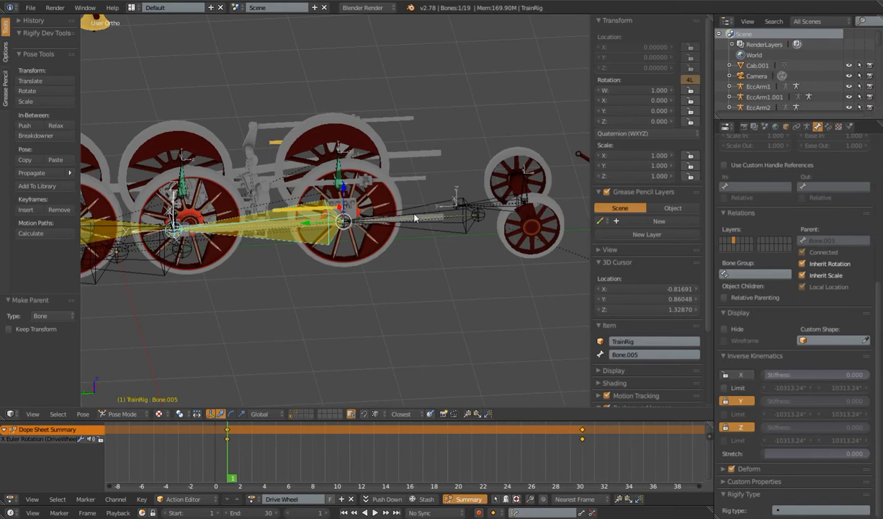
Clear the parents of the Cylinder.001 and Crosshead_r.002 meshes.
{"action": "scroll", "coordinate": [415, 217], "scroll_direction": "up", "scroll_amount": 3}
{"action": "right_click", "coordinate": [345, 210]}
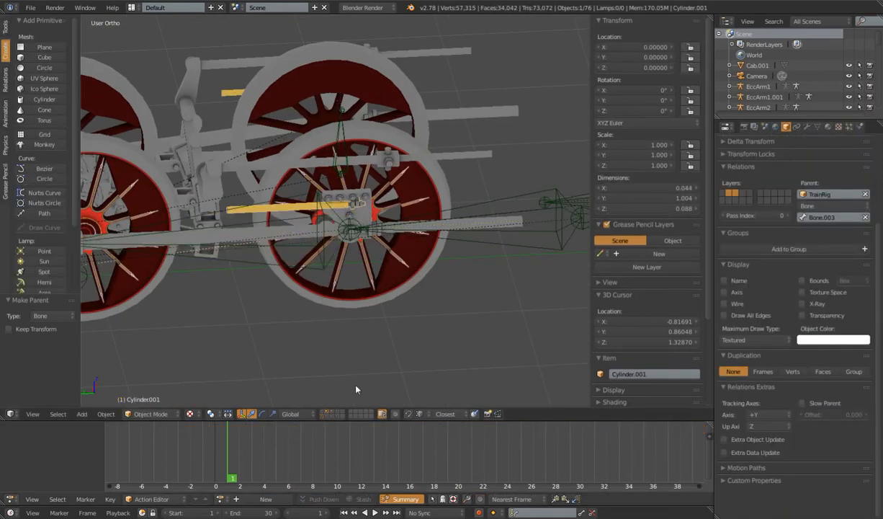
{"action": "right_click", "coordinate": [355, 205], "text": "shift"}
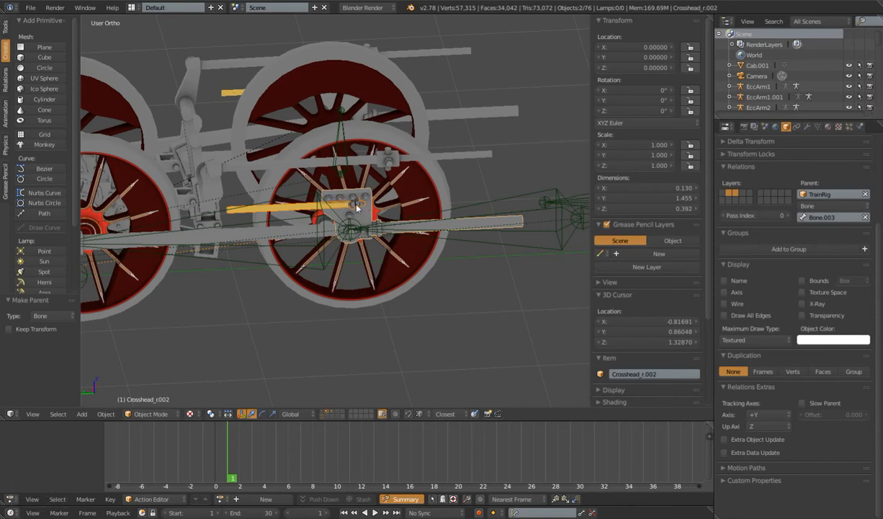
{"action": "key", "text": "ctrl+p"}
{"action": "key", "text": "alt+p"}
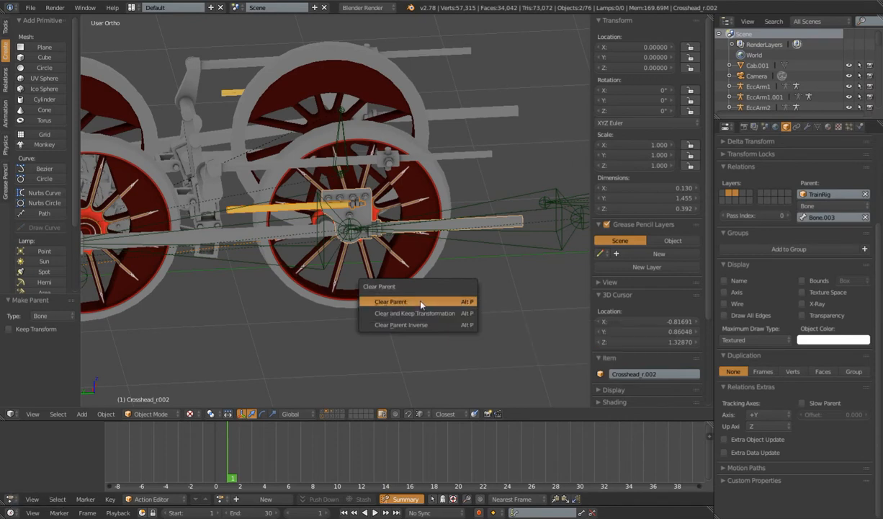
{"action": "left_click", "coordinate": [401, 302]}
{"action": "scroll", "coordinate": [418, 289], "scroll_direction": "down", "scroll_amount": 4}
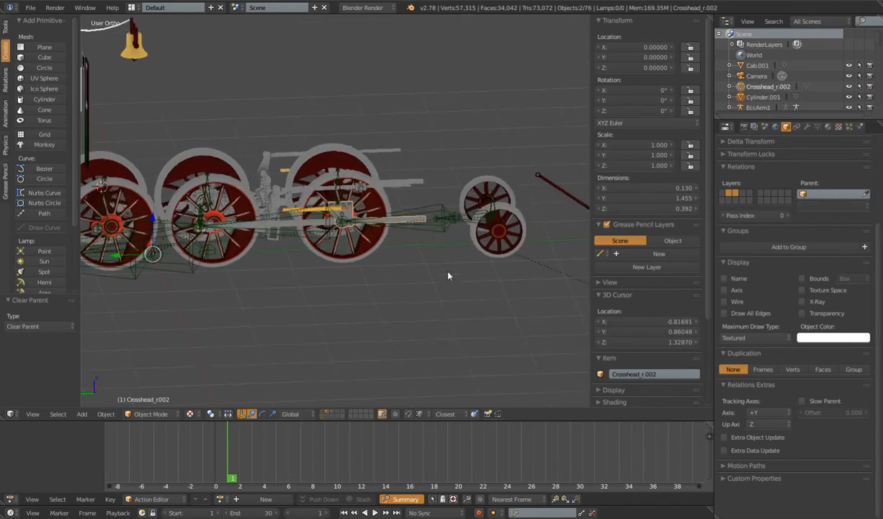
Subdivide Bone.003 of the TrainRig armature with one cut in Edit Mode.
{"action": "right_click", "coordinate": [421, 200]}
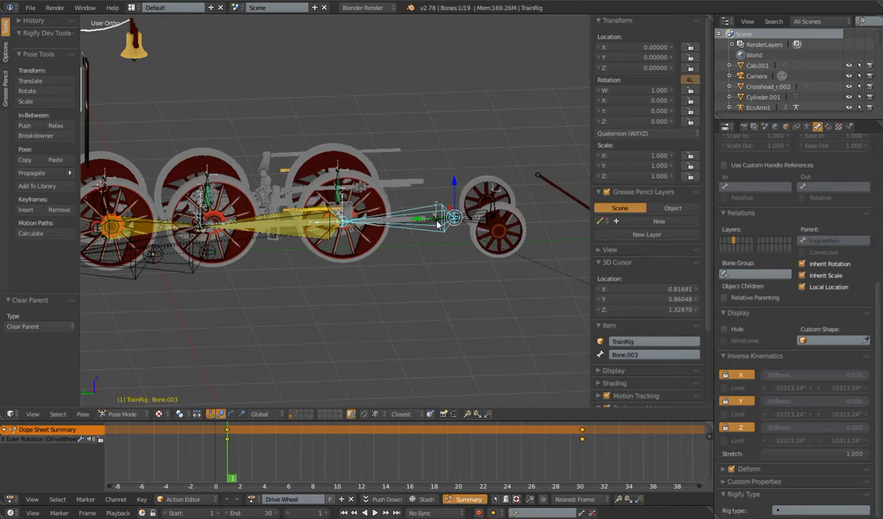
{"action": "key", "text": "Tab"}
{"action": "scroll", "coordinate": [273, 227], "scroll_direction": "up", "scroll_amount": 3}
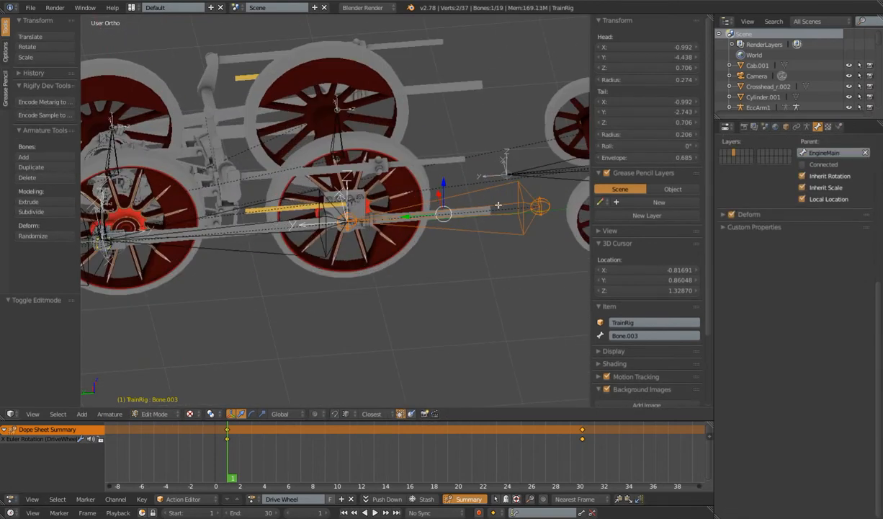
{"action": "scroll", "coordinate": [498, 205], "scroll_direction": "down", "scroll_amount": 3}
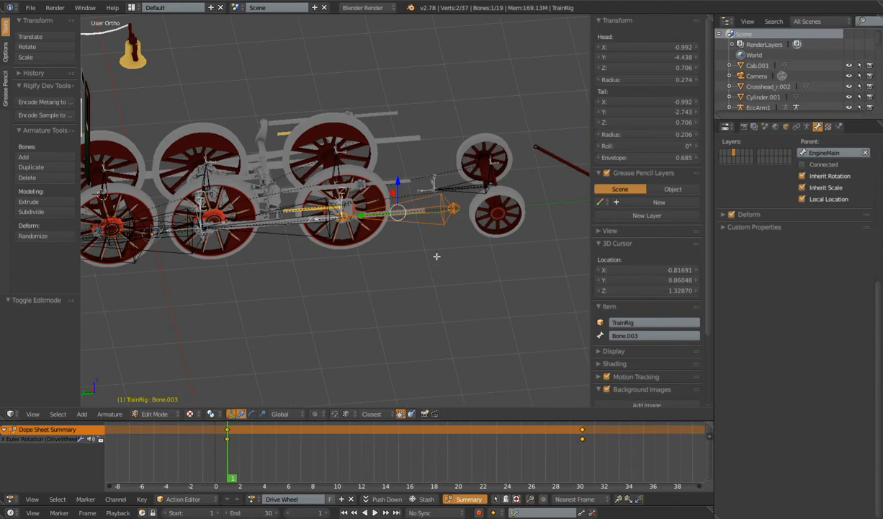
{"action": "key", "text": "w"}
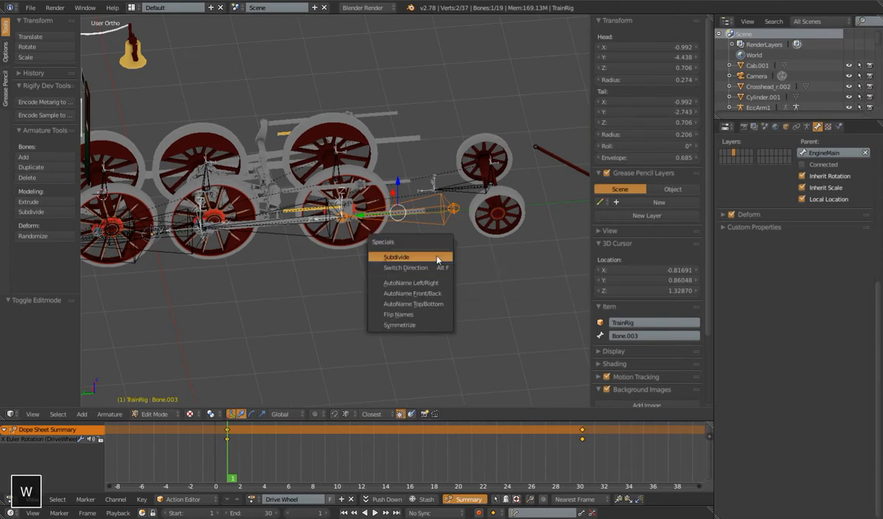
{"action": "left_click", "coordinate": [437, 256]}
{"action": "middle_click_drag", "start_coordinate": [437, 256], "coordinate": [292, 236]}
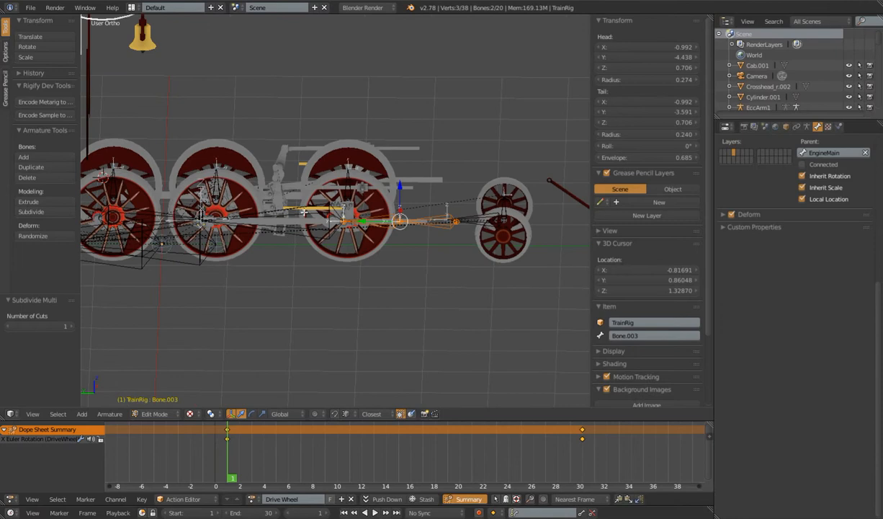
Parent Bone.005 to Bone.008 and Bone.008 to Bone.003, both as connected bones.
{"action": "right_click", "coordinate": [304, 212]}
{"action": "right_click", "coordinate": [380, 216], "text": "shift"}
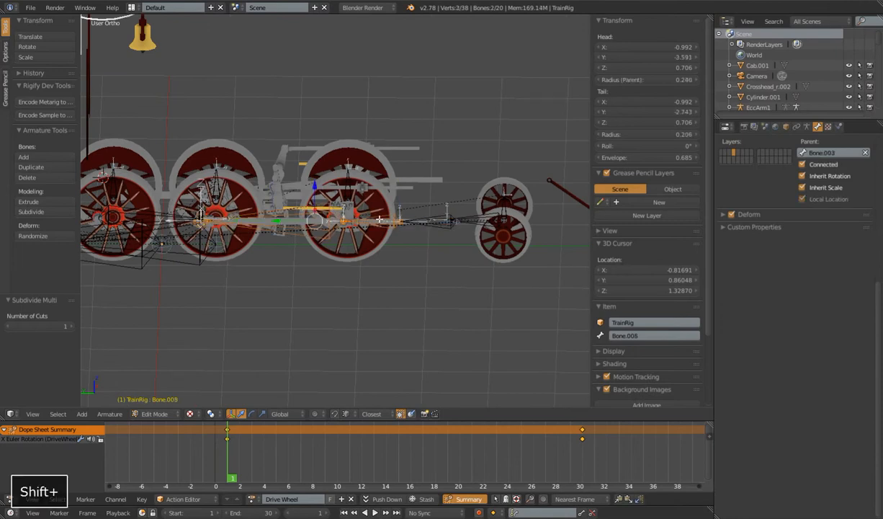
{"action": "key", "text": "ctrl+p"}
{"action": "left_click", "coordinate": [380, 221]}
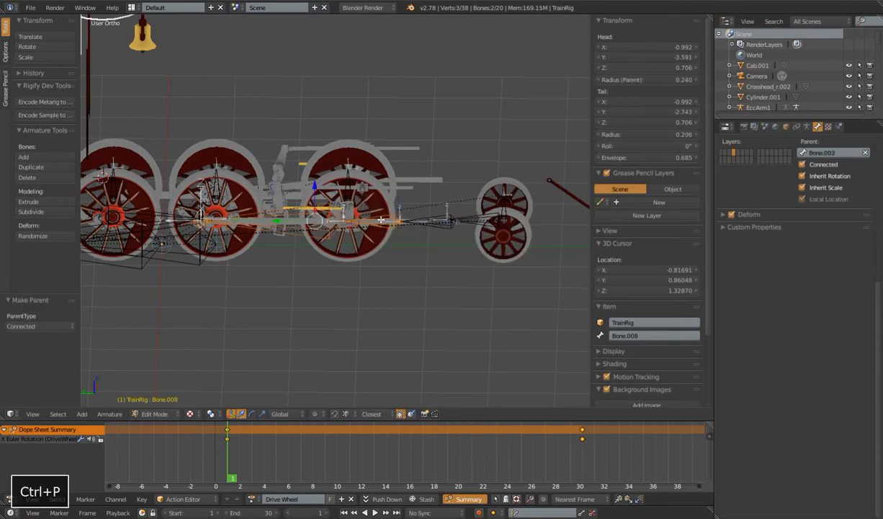
{"action": "right_click", "coordinate": [443, 221], "text": "shift"}
{"action": "key", "text": "ctrl+p"}
{"action": "left_click", "coordinate": [441, 222]}
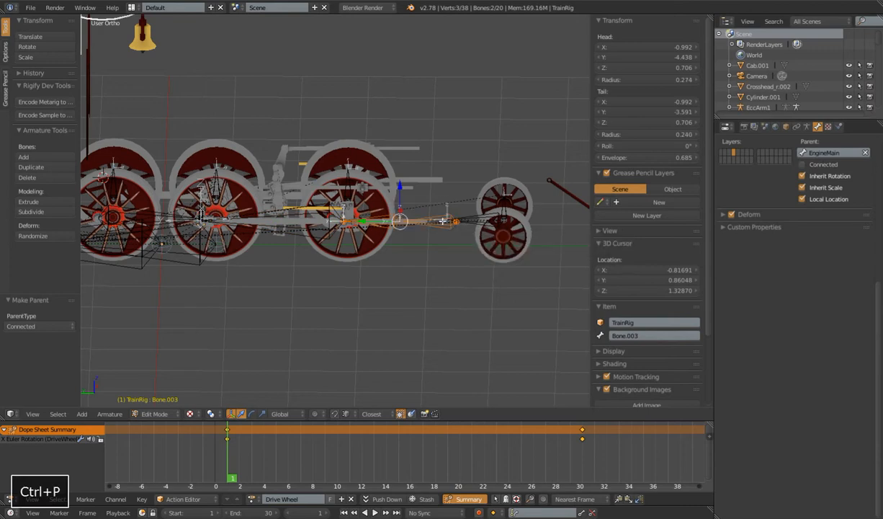
Try to parent Bone.003 to the EngineMain bone with the Connected parent type.
{"action": "scroll", "coordinate": [306, 282], "scroll_direction": "down", "scroll_amount": 2}
{"action": "right_click", "coordinate": [234, 235], "text": "shift"}
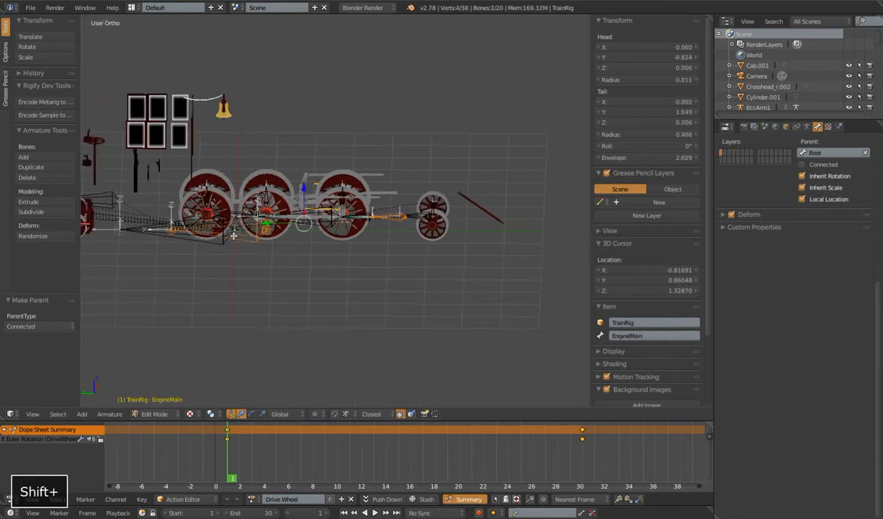
{"action": "key", "text": "ctrl+p"}
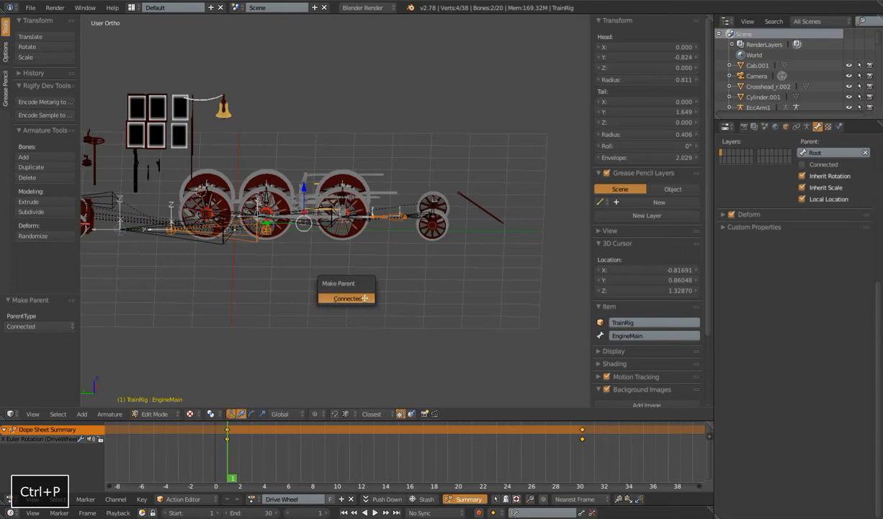
{"action": "left_click", "coordinate": [364, 297]}
{"action": "key", "text": "ctrl+z"}
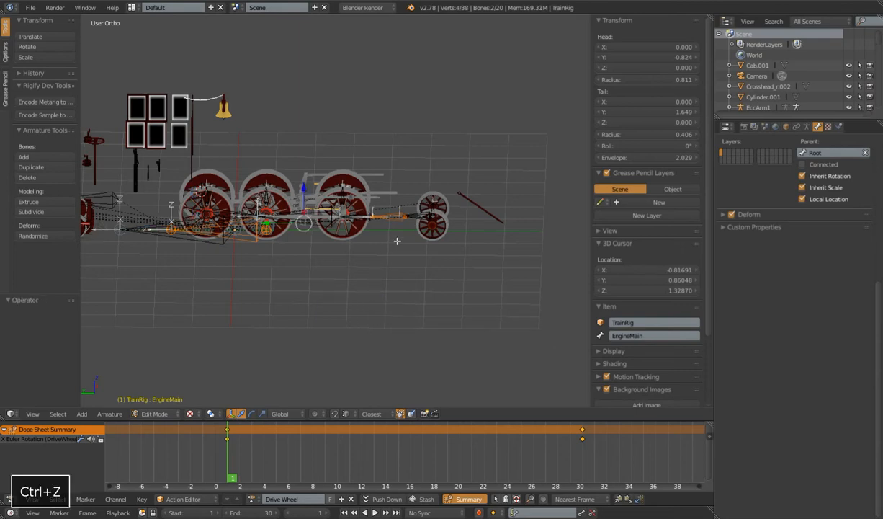
Reselect Bone.003 together with EngineMain and examine the active bone's parent and inheritance settings.
{"action": "middle_click_drag", "start_coordinate": [394, 243], "coordinate": [413, 261]}
{"action": "scroll", "coordinate": [420, 210], "scroll_direction": "up", "scroll_amount": 4}
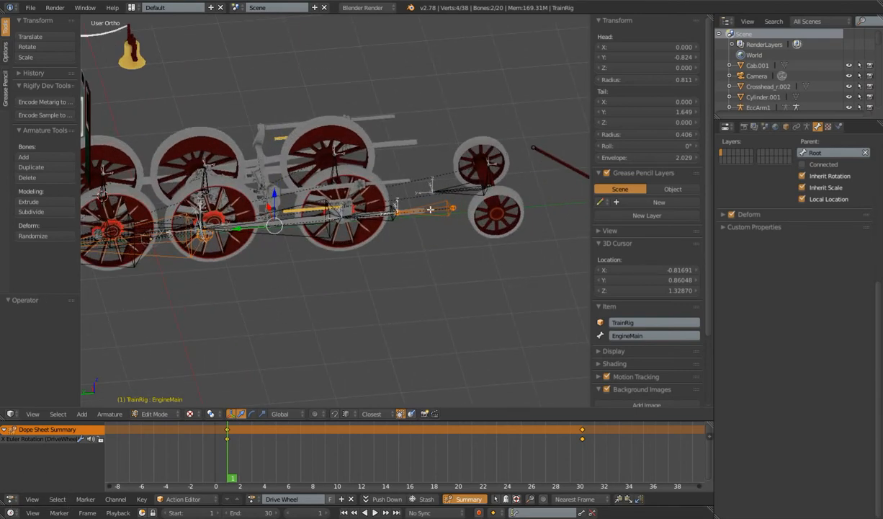
{"action": "right_click", "coordinate": [432, 210]}
{"action": "right_click", "coordinate": [170, 249], "text": "shift"}
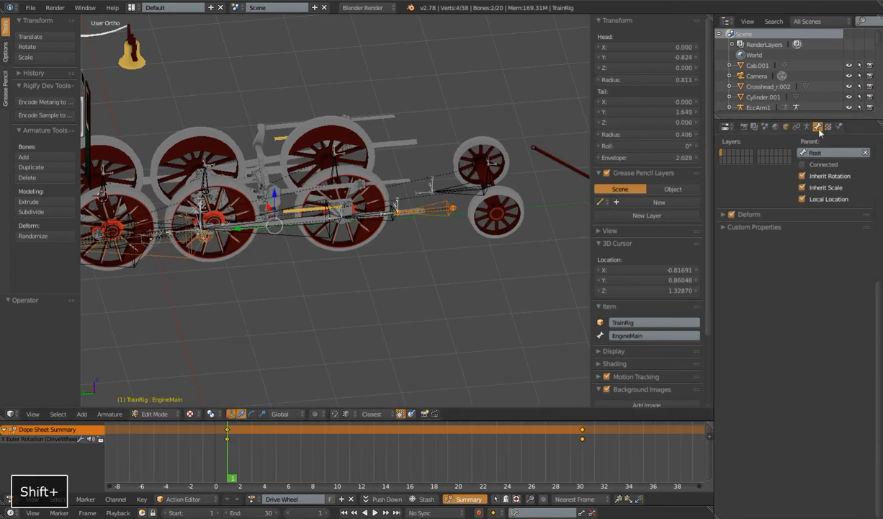
{"action": "scroll", "coordinate": [825, 275], "scroll_direction": "up", "scroll_amount": 4}
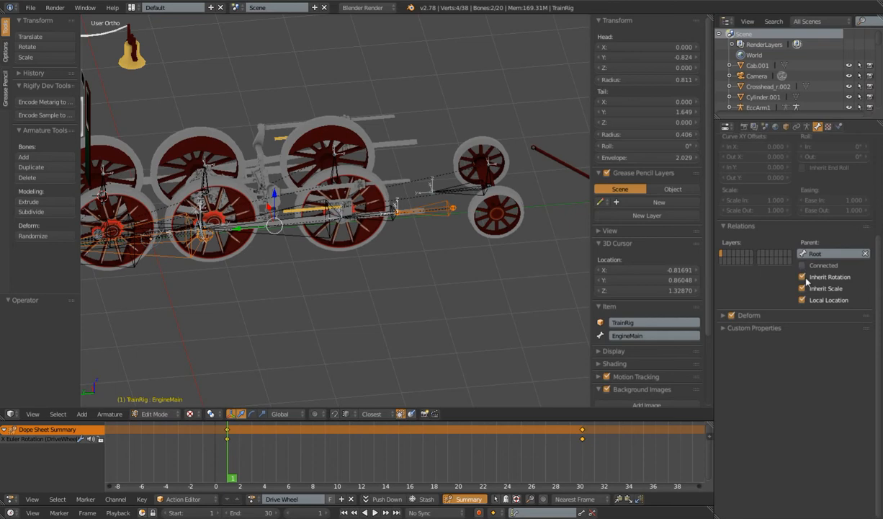
{"action": "middle_click_drag", "start_coordinate": [456, 276], "coordinate": [433, 265]}
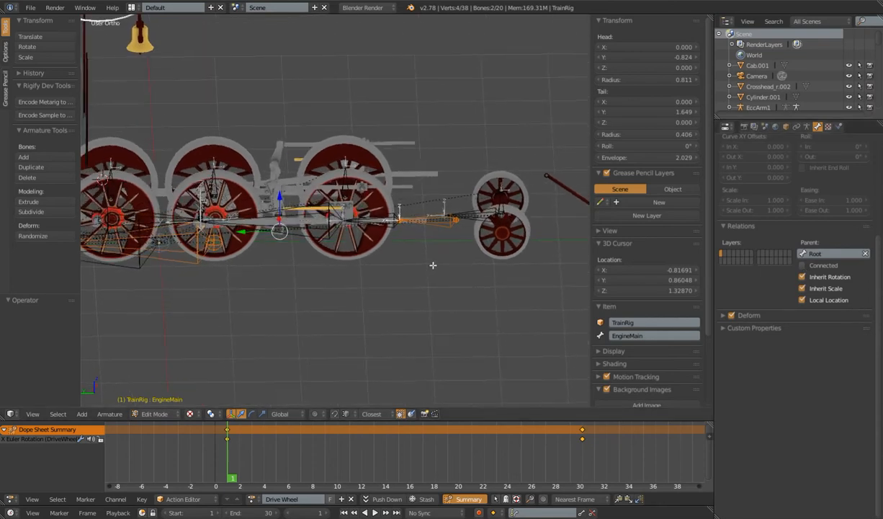
Set the chain length of Bone.005's IK constraint to 3 in Pose Mode.
{"action": "key", "text": "Tab"}
{"action": "right_click", "coordinate": [292, 214]}
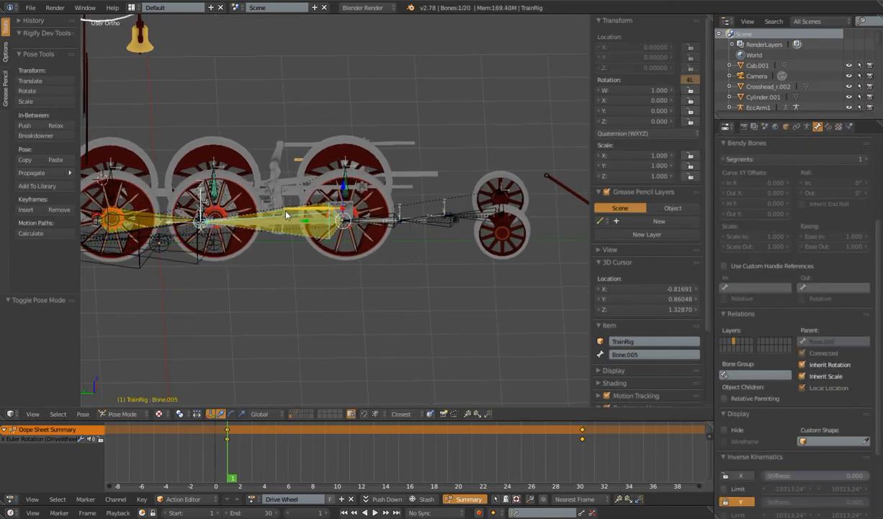
{"action": "left_click", "coordinate": [828, 126]}
{"action": "left_click", "coordinate": [791, 256]}
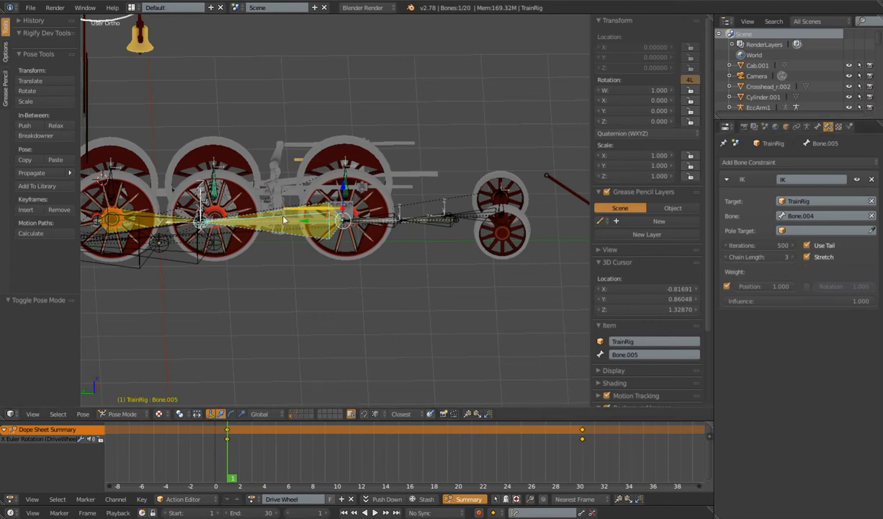
Lock the X, Y and Z inverse kinematics axes of Bone.008.
{"action": "left_click", "coordinate": [818, 127]}
{"action": "scroll", "coordinate": [755, 359], "scroll_direction": "down", "scroll_amount": 4}
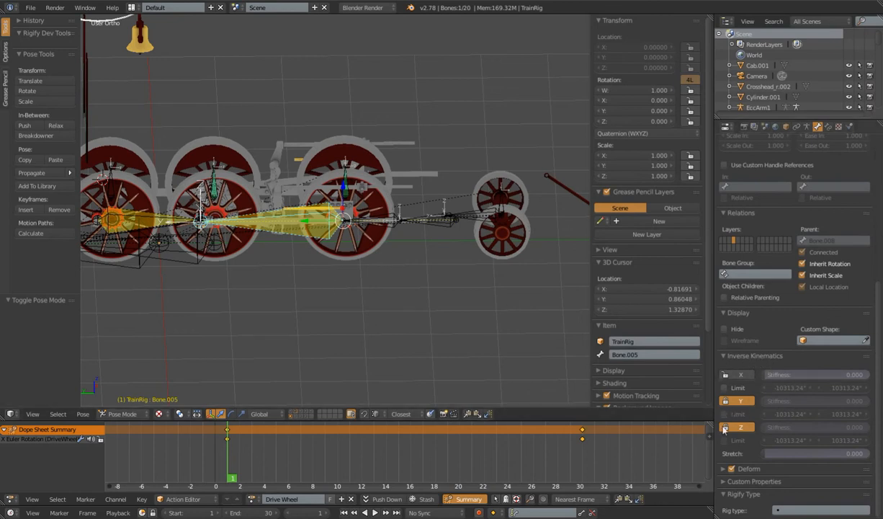
{"action": "right_click", "coordinate": [383, 218]}
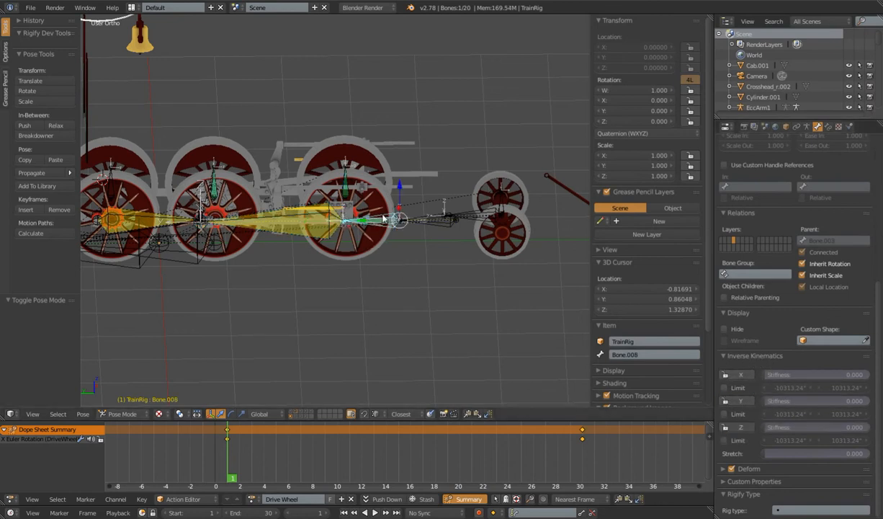
{"action": "left_click", "coordinate": [735, 374]}
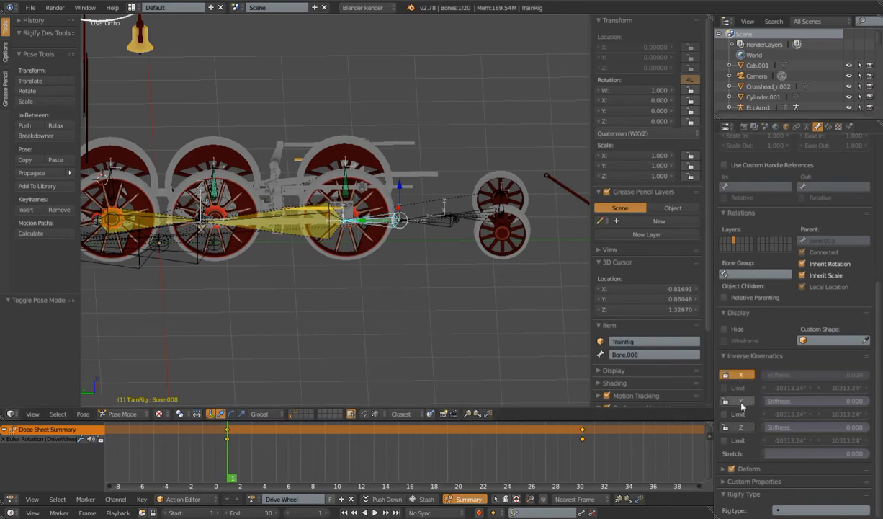
{"action": "left_click", "coordinate": [741, 401]}
{"action": "left_click", "coordinate": [740, 427]}
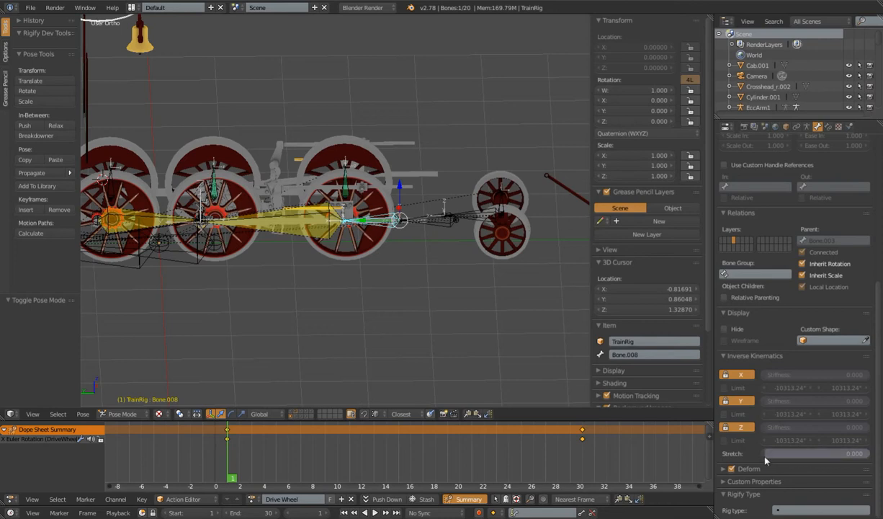
Examine Bone.003's inverse kinematics settings and play the animation to check how the rod bones move, returning to frame 1.
{"action": "right_click", "coordinate": [442, 231]}
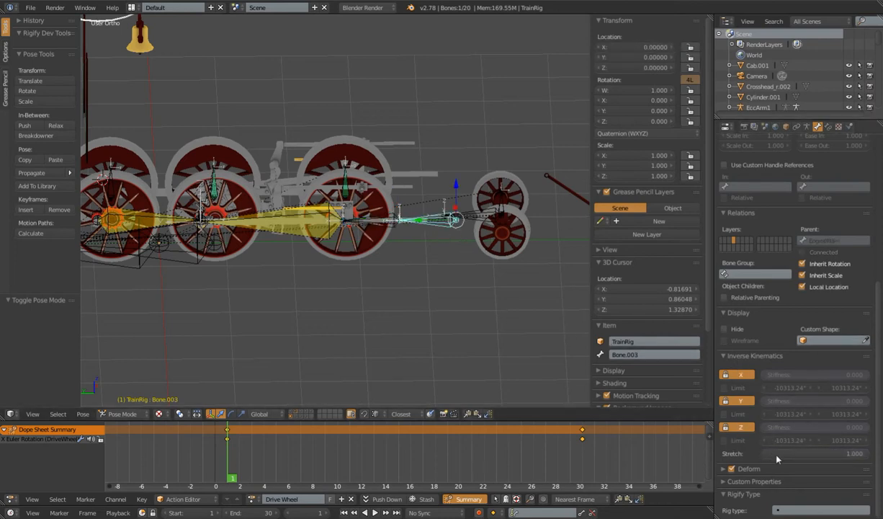
{"action": "scroll", "coordinate": [420, 275], "scroll_direction": "up", "scroll_amount": 1}
{"action": "key", "text": "alt+space"}
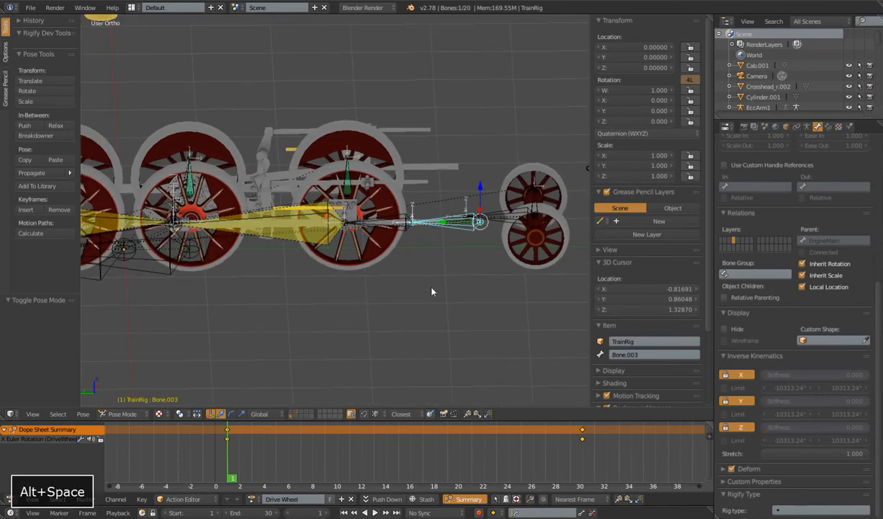
{"action": "key", "text": "alt+a"}
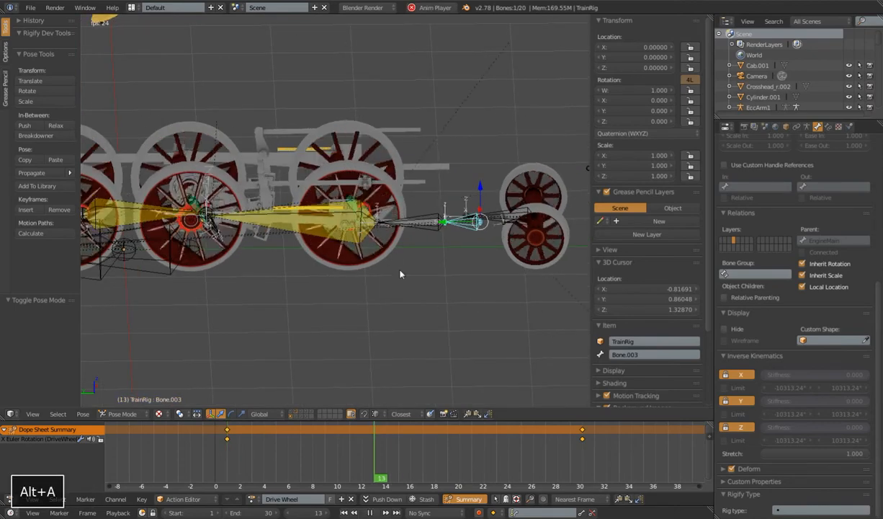
{"action": "right_click", "coordinate": [405, 224]}
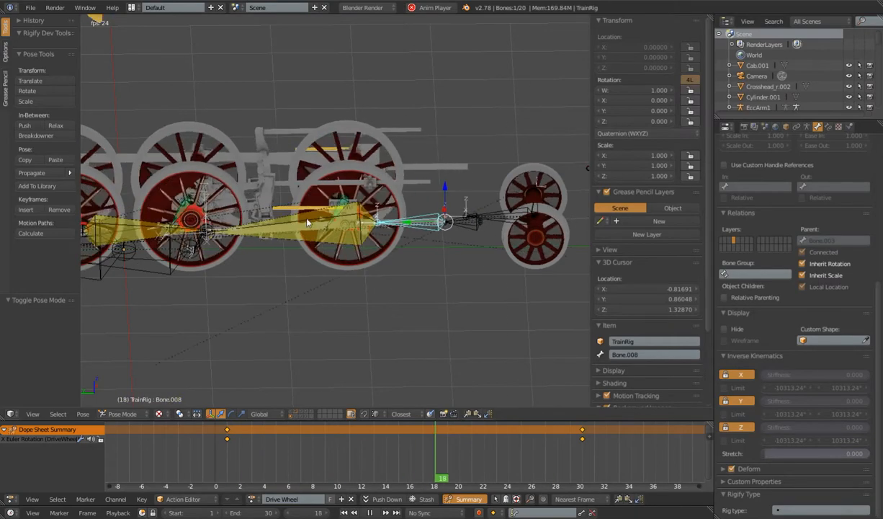
{"action": "right_click", "coordinate": [476, 227]}
{"action": "right_click", "coordinate": [279, 218]}
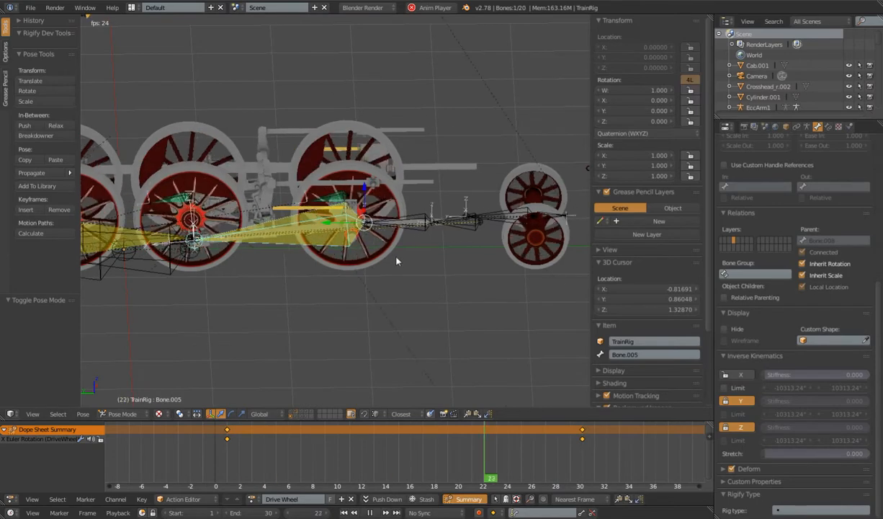
{"action": "key", "text": "alt+a"}
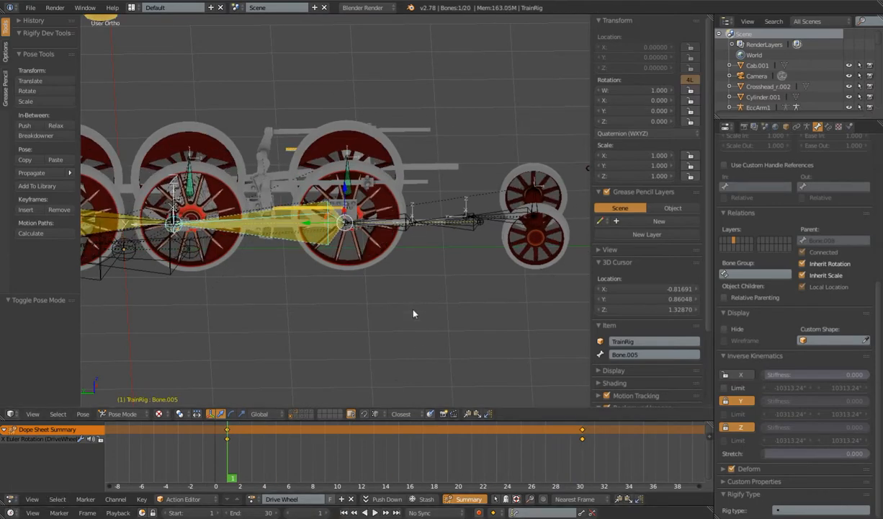
Parent the Crosshead_r.002 and Cylinder.001 meshes to Bone.008 using the Bone parent type.
{"action": "middle_click_drag", "start_coordinate": [414, 311], "coordinate": [422, 303]}
{"action": "scroll", "coordinate": [420, 289], "scroll_direction": "up", "scroll_amount": 4}
{"action": "key", "text": "ctrl+Tab"}
{"action": "right_click", "coordinate": [448, 209], "text": "shift"}
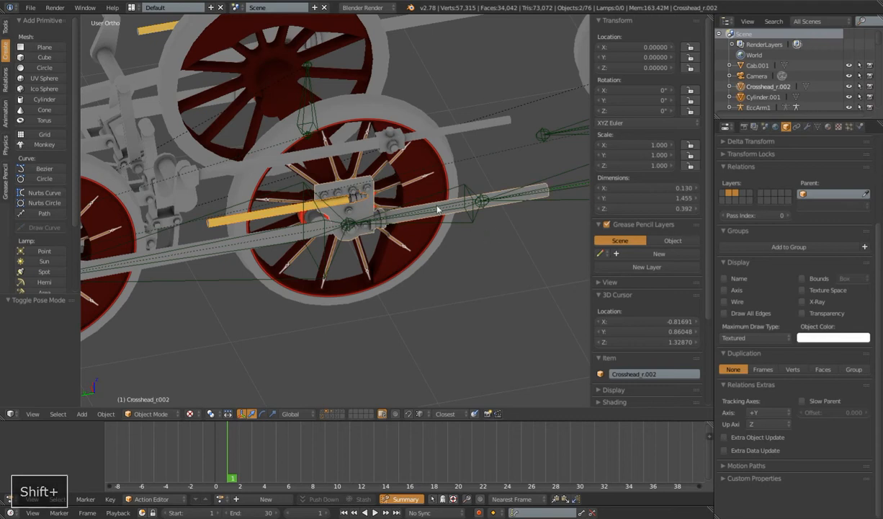
{"action": "right_click", "coordinate": [337, 201]}
{"action": "right_click", "coordinate": [356, 198]}
{"action": "right_click", "coordinate": [362, 192], "text": "shift"}
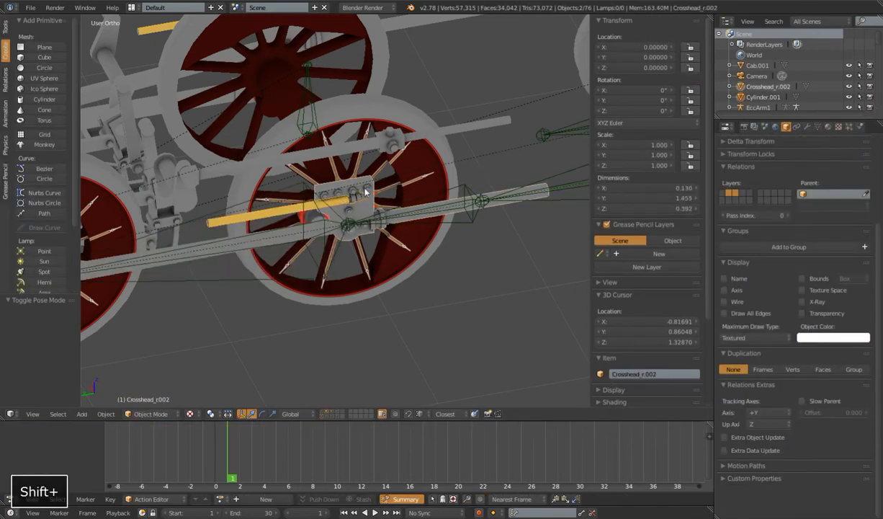
{"action": "right_click", "coordinate": [446, 196], "text": "shift"}
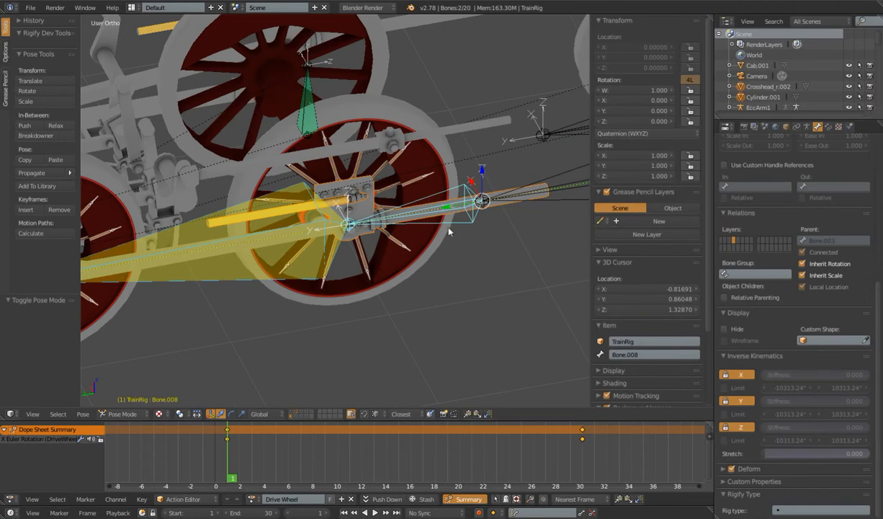
{"action": "key", "text": "ctrl+p"}
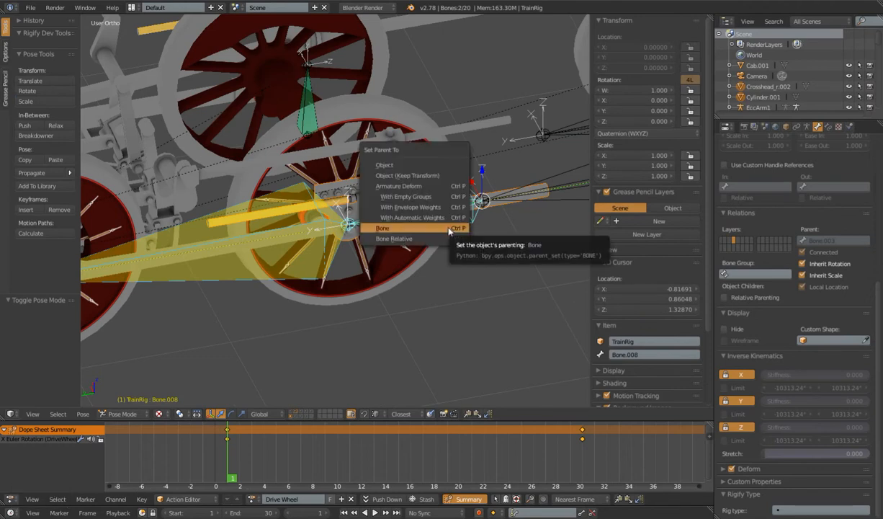
{"action": "left_click", "coordinate": [450, 229]}
Play the animation to check how the crosshead and its rod follow Bone.008, pausing at frame 17 and selecting Bone.005.
{"action": "scroll", "coordinate": [428, 220], "scroll_direction": "down", "scroll_amount": 5}
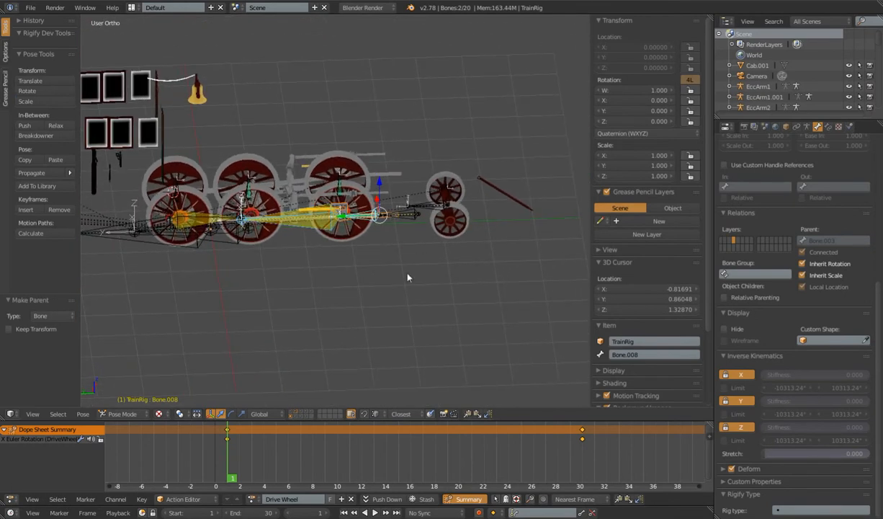
{"action": "scroll", "coordinate": [398, 224], "scroll_direction": "up", "scroll_amount": 4}
{"action": "key", "text": "alt+a"}
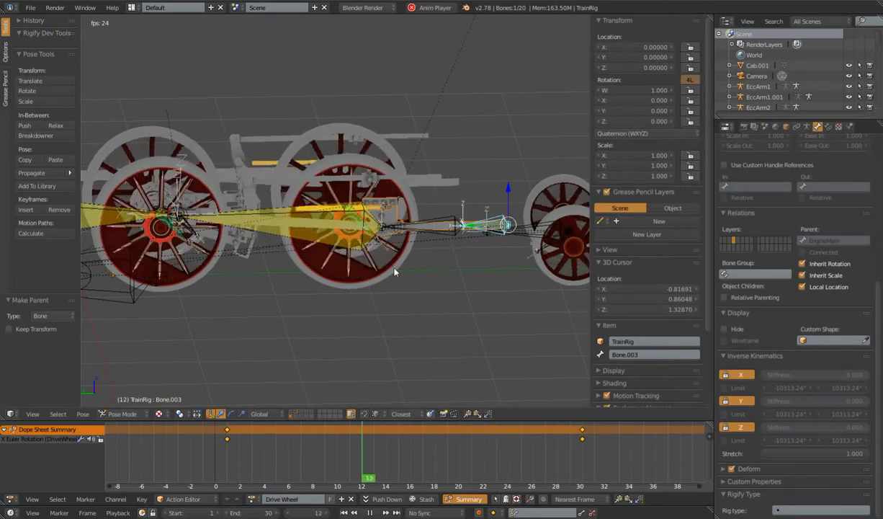
{"action": "key", "text": "alt+a"}
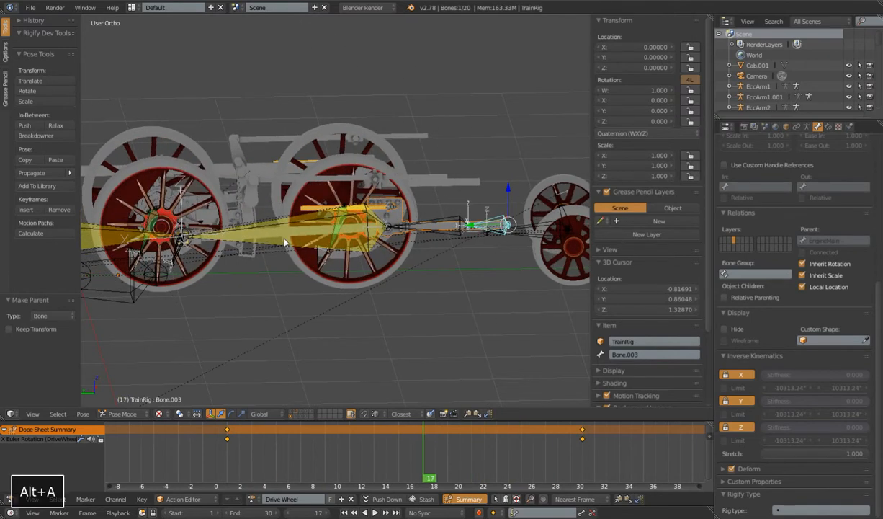
{"action": "right_click", "coordinate": [284, 243]}
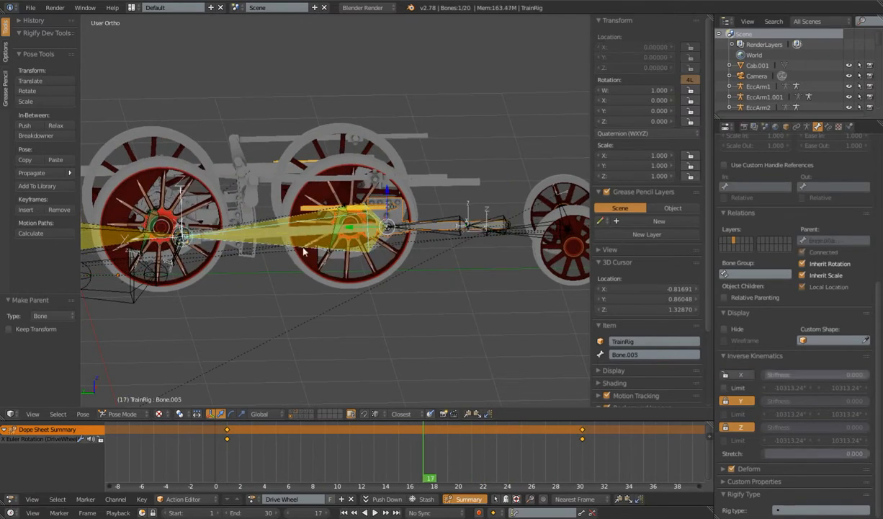
Examine the inverse kinematics settings of Bone.003 and Bone.008 in the driving rod chain.
{"action": "right_click", "coordinate": [436, 225]}
{"action": "right_click", "coordinate": [497, 224]}
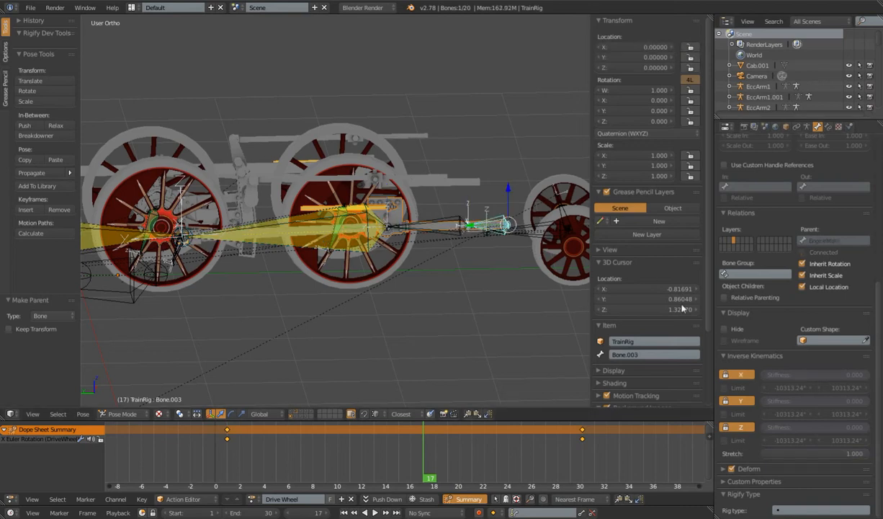
{"action": "right_click", "coordinate": [343, 206]}
{"action": "right_click", "coordinate": [455, 225]}
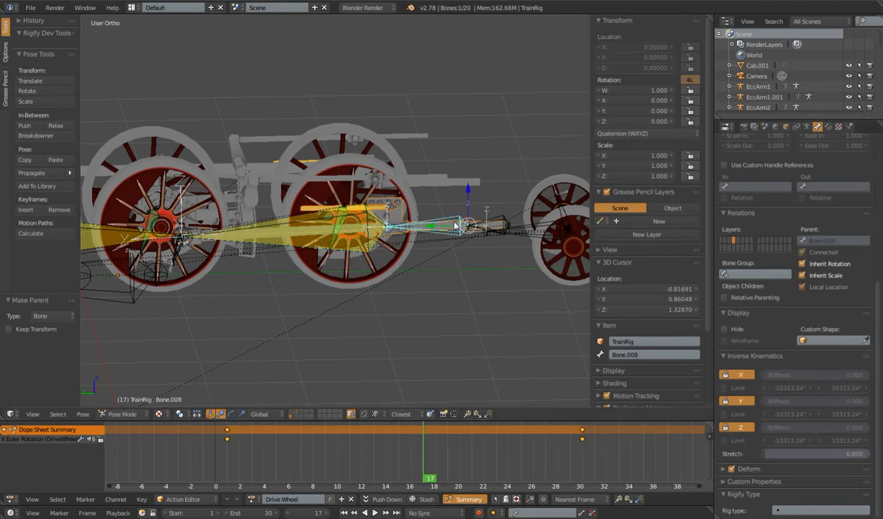
{"action": "right_click", "coordinate": [453, 224]}
{"action": "right_click", "coordinate": [449, 226]}
{"action": "left_click", "coordinate": [741, 427]}
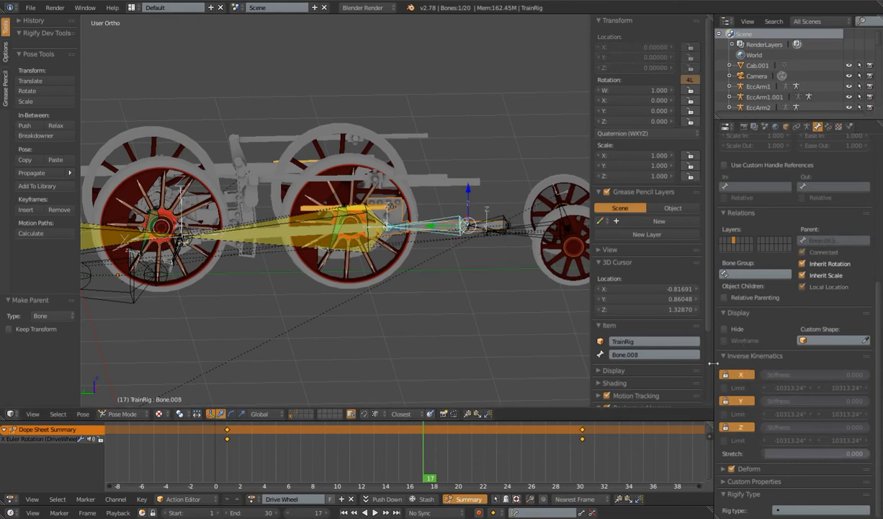
Play the animation to check how the rods and crosshead follow the wheels, stopping at frame 9.
{"action": "scroll", "coordinate": [442, 275], "scroll_direction": "down", "scroll_amount": 2}
{"action": "key", "text": "alt+a"}
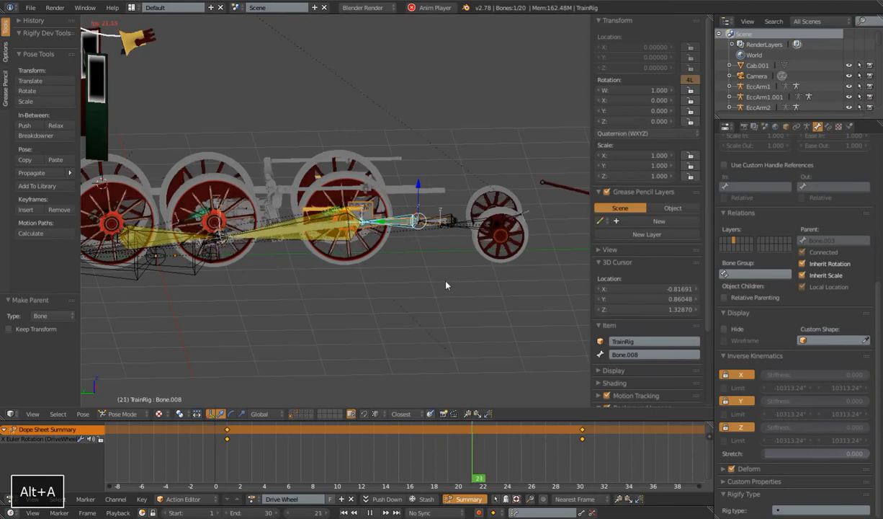
{"action": "key", "text": "alt+a"}
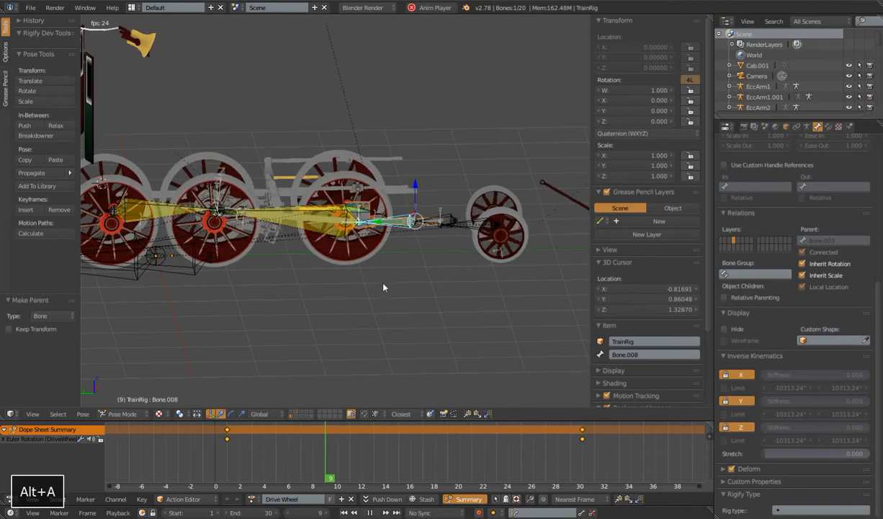
Rename the coupling rod bone named Bone, between the rear and middle driving wheels, as MCH.ConRod.
{"action": "middle_click_drag", "start_coordinate": [167, 254], "coordinate": [374, 278], "text": "shift"}
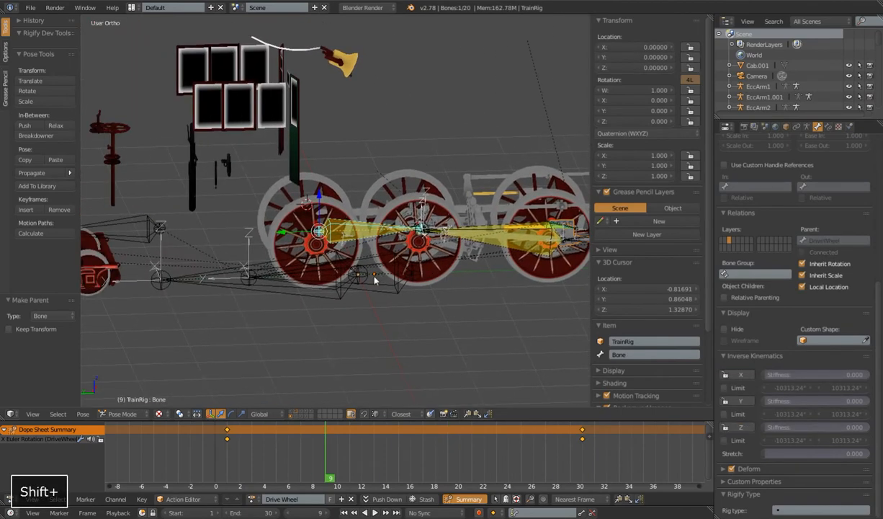
{"action": "scroll", "coordinate": [375, 278], "scroll_direction": "up", "scroll_amount": 3}
{"action": "middle_click_drag", "start_coordinate": [448, 301], "coordinate": [387, 290], "text": "shift"}
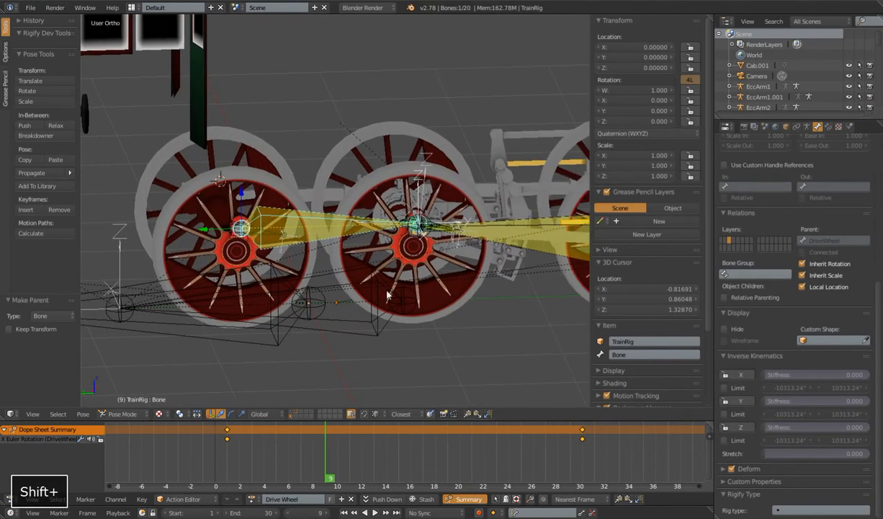
{"action": "left_click", "coordinate": [629, 354]}
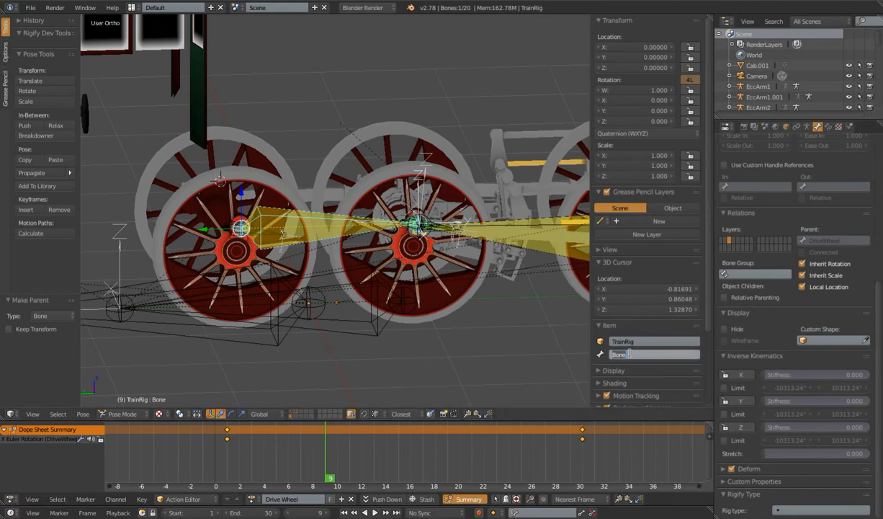
{"action": "type", "text": "MCH-"}
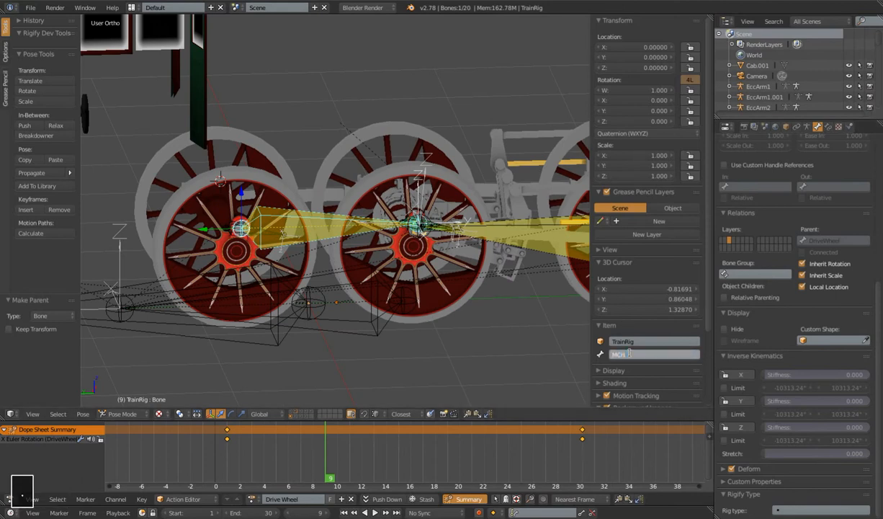
{"action": "key", "text": "BackSpace"}
{"action": "key", "text": "BackSpace"}
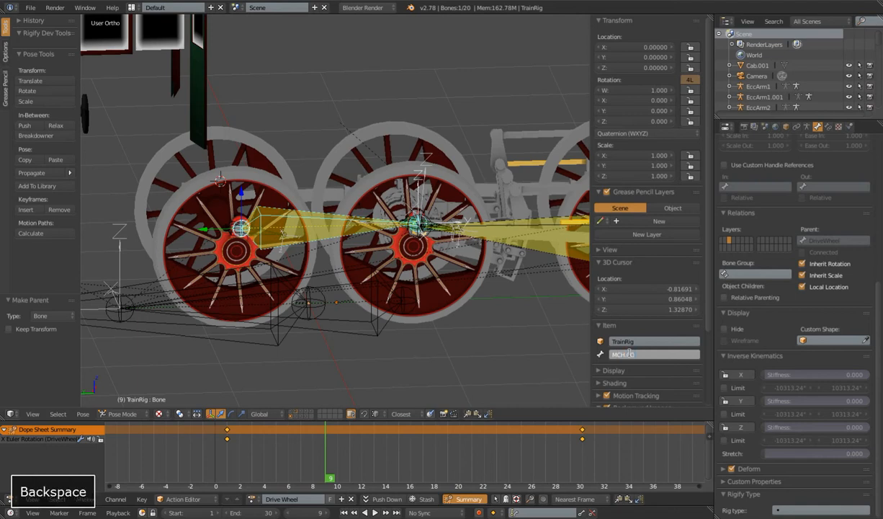
{"action": "type", "text": "ConRo"}
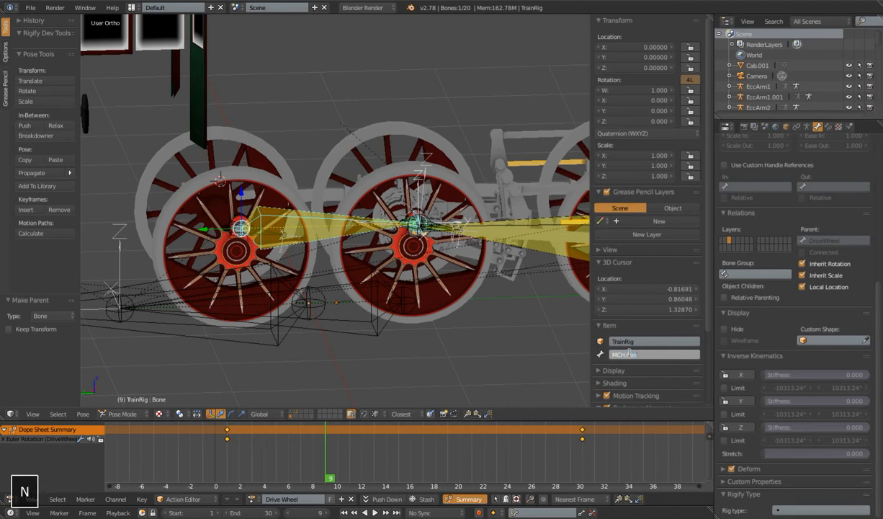
{"action": "type", "text": "d"}
{"action": "key", "text": "Return"}
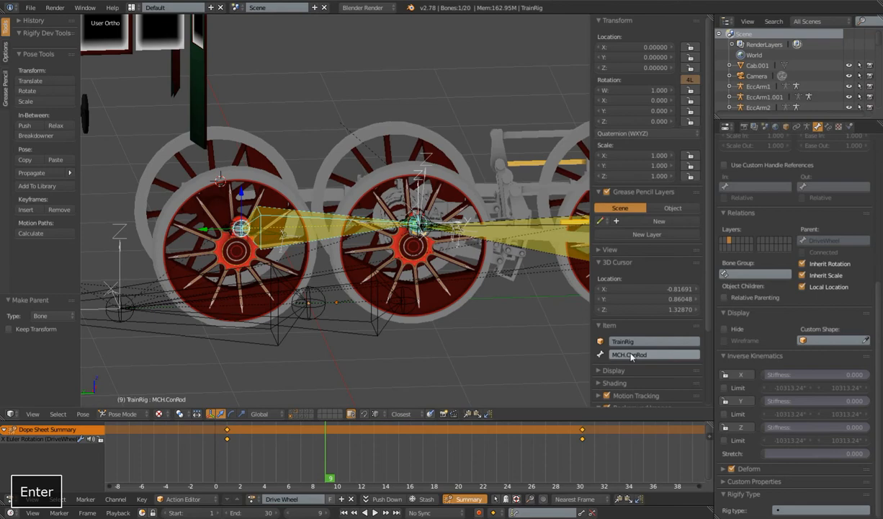
Return to frame 1 and rename the coupling rod's upright target bone on the middle wheel as MCH.ConRod.Targ.001.
{"action": "middle_click_drag", "start_coordinate": [433, 241], "coordinate": [401, 264]}
{"action": "scroll", "coordinate": [472, 281], "scroll_direction": "up", "scroll_amount": 3}
{"action": "middle_click_drag", "start_coordinate": [355, 208], "coordinate": [341, 188]}
{"action": "left_click", "coordinate": [343, 512]}
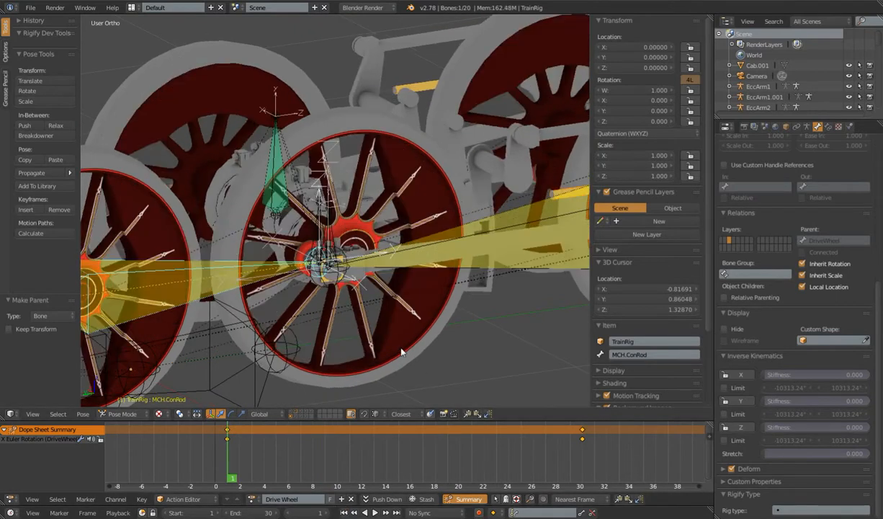
{"action": "scroll", "coordinate": [402, 351], "scroll_direction": "down", "scroll_amount": 3}
{"action": "middle_click_drag", "start_coordinate": [402, 351], "coordinate": [420, 311]}
{"action": "scroll", "coordinate": [375, 265], "scroll_direction": "up", "scroll_amount": 4}
{"action": "right_click", "coordinate": [284, 220]}
{"action": "left_click", "coordinate": [640, 354]}
{"action": "type", "text": "MC"}
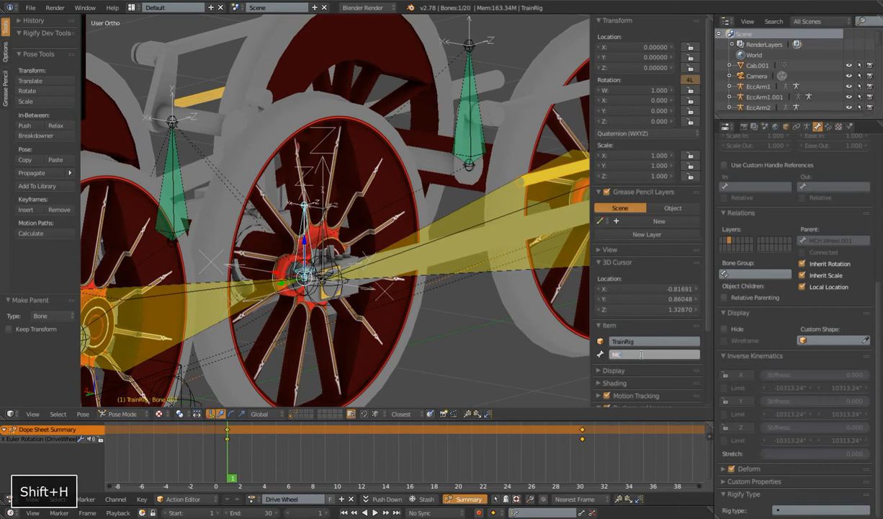
{"action": "type", "text": "H.ConRo"}
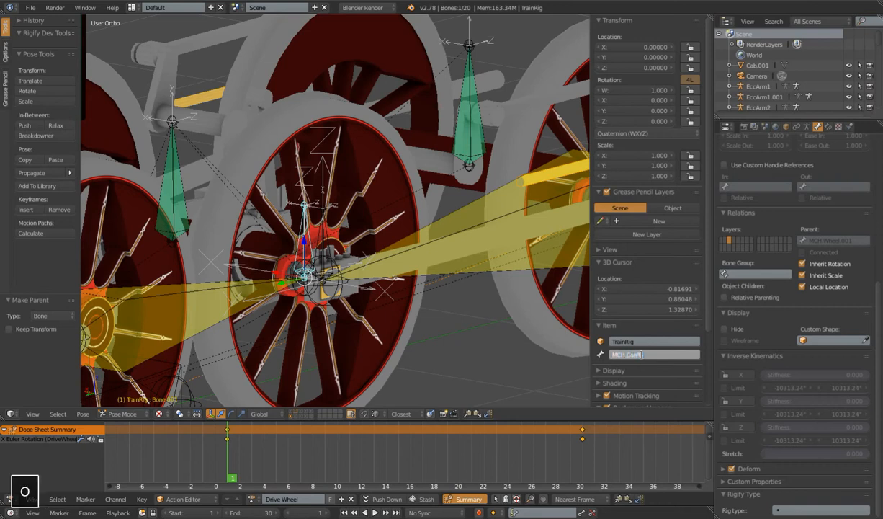
{"action": "type", "text": "d.01"}
{"action": "key", "text": "BackSpace"}
{"action": "type", "text": "Targ"}
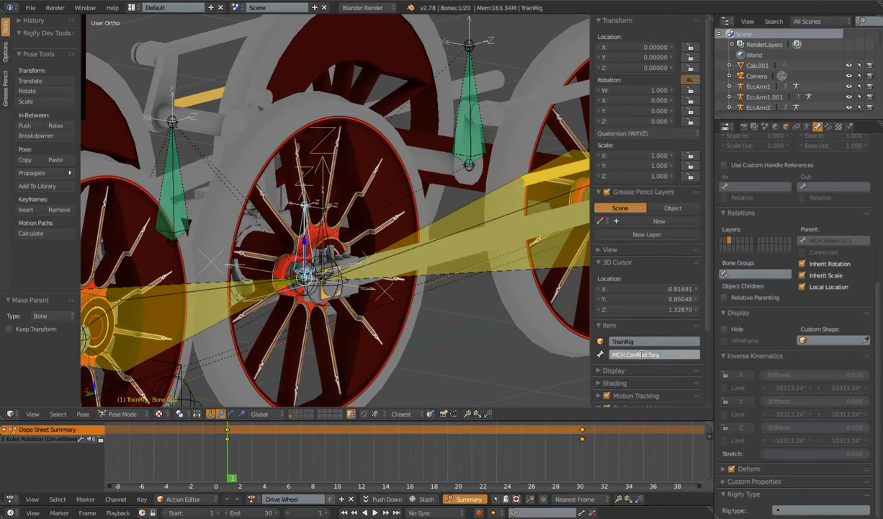
{"action": "type", "text": ".001"}
{"action": "key", "text": "Return"}
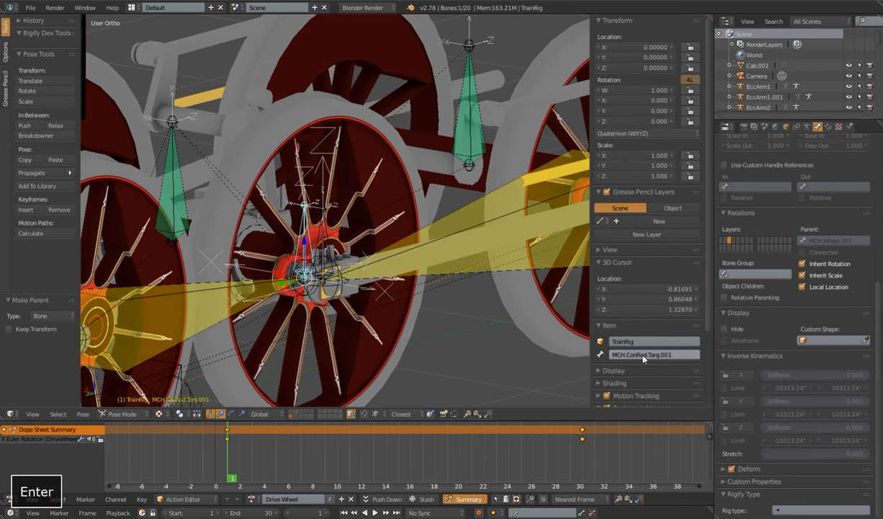
Rename the MCH.ConRod bone as MCH.ConRod.001.
{"action": "right_click", "coordinate": [204, 289]}
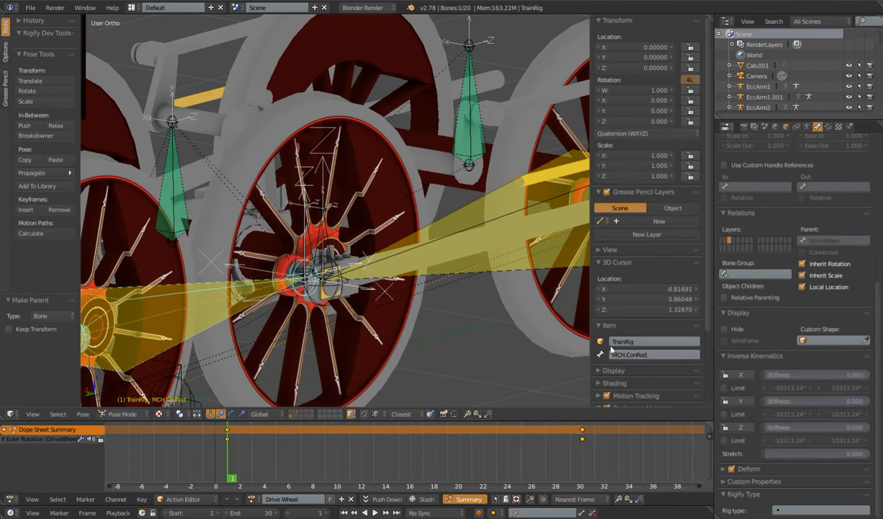
{"action": "left_click", "coordinate": [647, 354]}
{"action": "type", "text": ".001"}
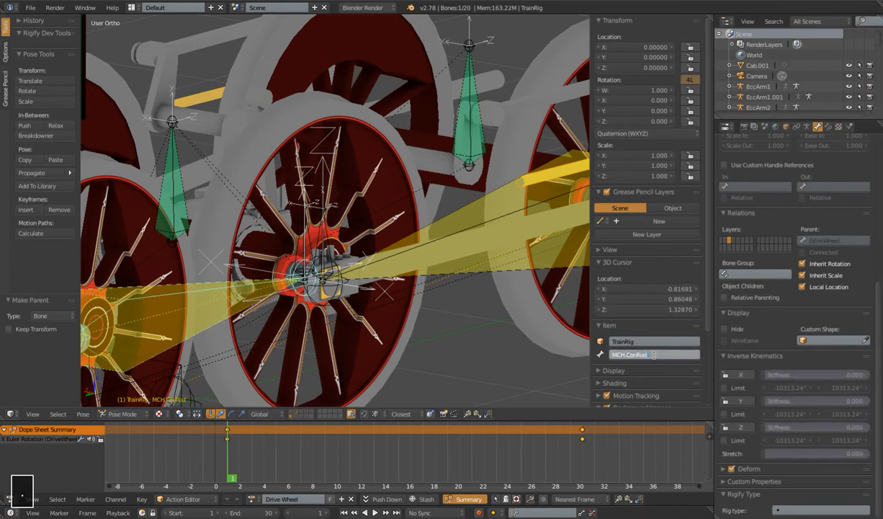
{"action": "key", "text": "Return"}
Inspect the names of the driving rod chain's bones and of the crosshead and driver rod meshes parented to them.
{"action": "scroll", "coordinate": [437, 220], "scroll_direction": "down", "scroll_amount": 4}
{"action": "middle_click_drag", "start_coordinate": [404, 270], "coordinate": [398, 294]}
{"action": "scroll", "coordinate": [425, 278], "scroll_direction": "up", "scroll_amount": 3}
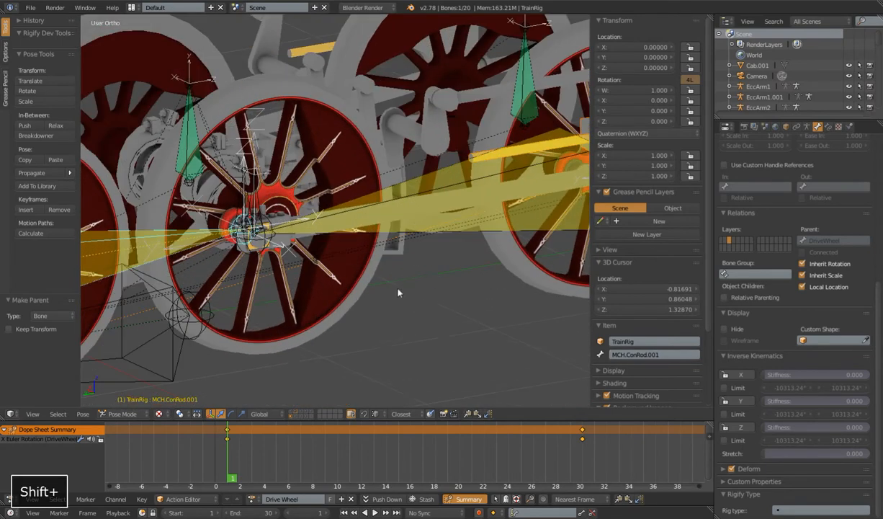
{"action": "right_click", "coordinate": [424, 202]}
{"action": "scroll", "coordinate": [450, 249], "scroll_direction": "down", "scroll_amount": 4}
{"action": "middle_click_drag", "start_coordinate": [466, 279], "coordinate": [374, 308], "text": "shift"}
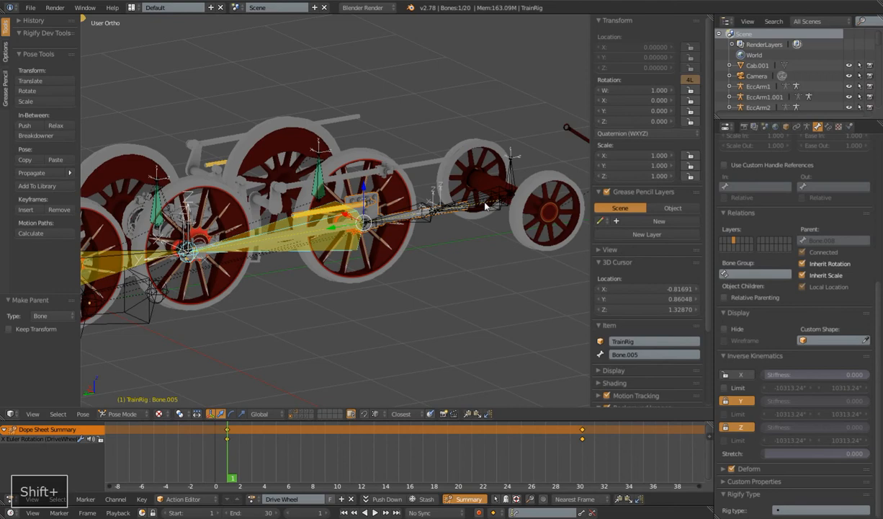
{"action": "right_click", "coordinate": [466, 192]}
{"action": "middle_click_drag", "start_coordinate": [466, 193], "coordinate": [465, 245]}
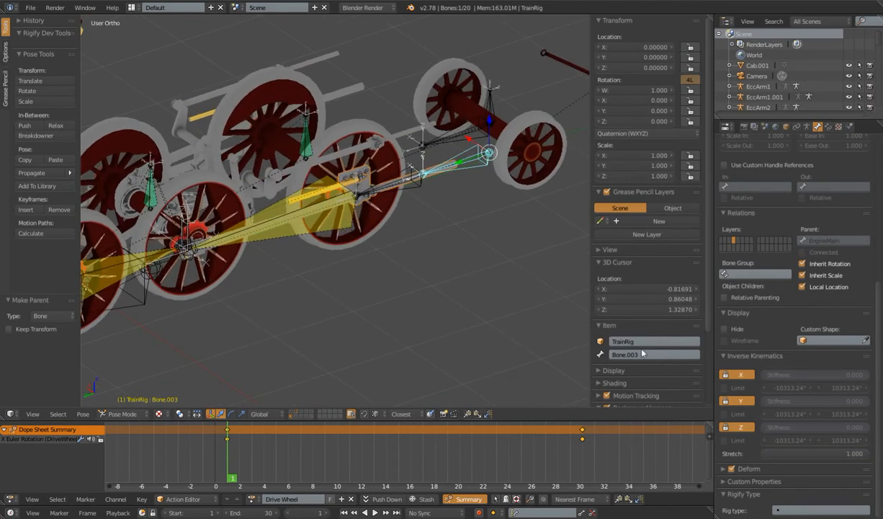
{"action": "left_click", "coordinate": [635, 355]}
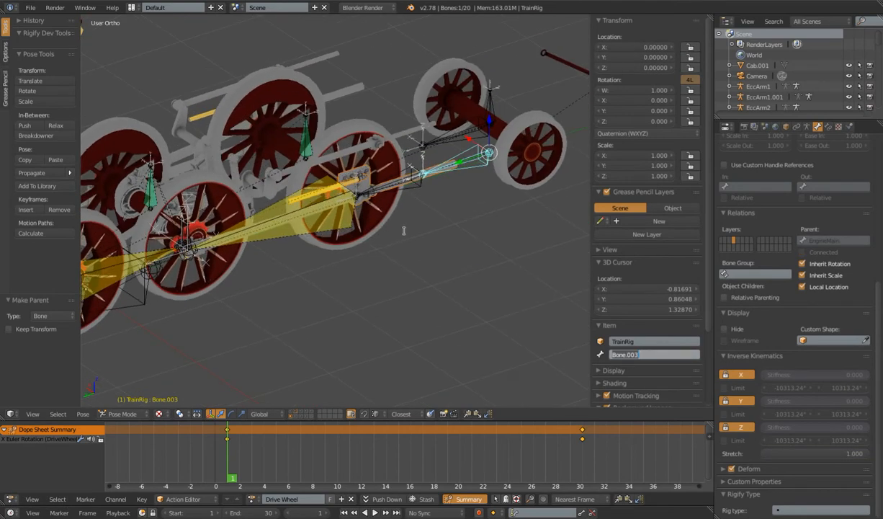
{"action": "key", "text": "Escape"}
{"action": "right_click", "coordinate": [367, 183]}
{"action": "right_click", "coordinate": [362, 188]}
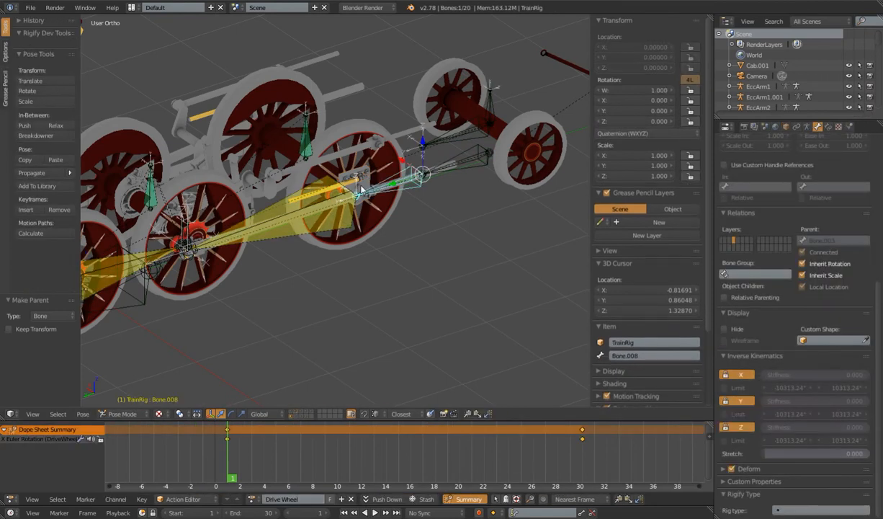
{"action": "right_click", "coordinate": [370, 178]}
{"action": "right_click", "coordinate": [365, 171]}
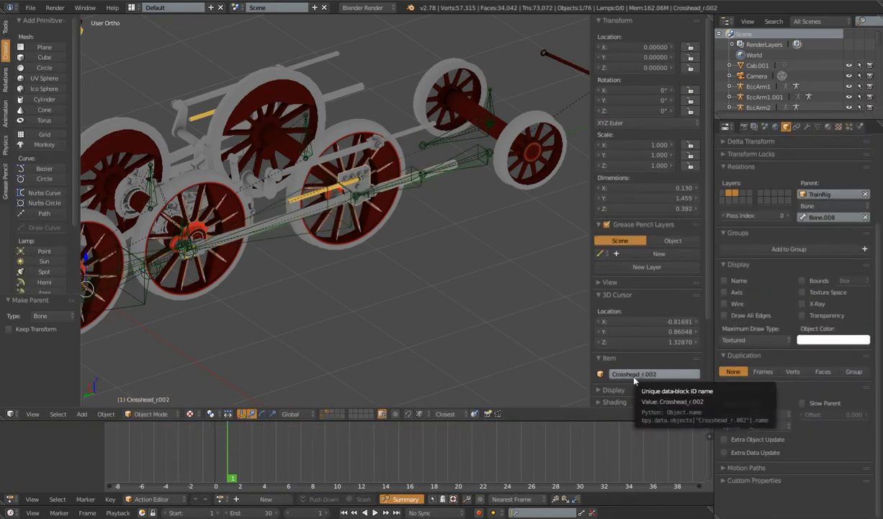
{"action": "right_click", "coordinate": [224, 257]}
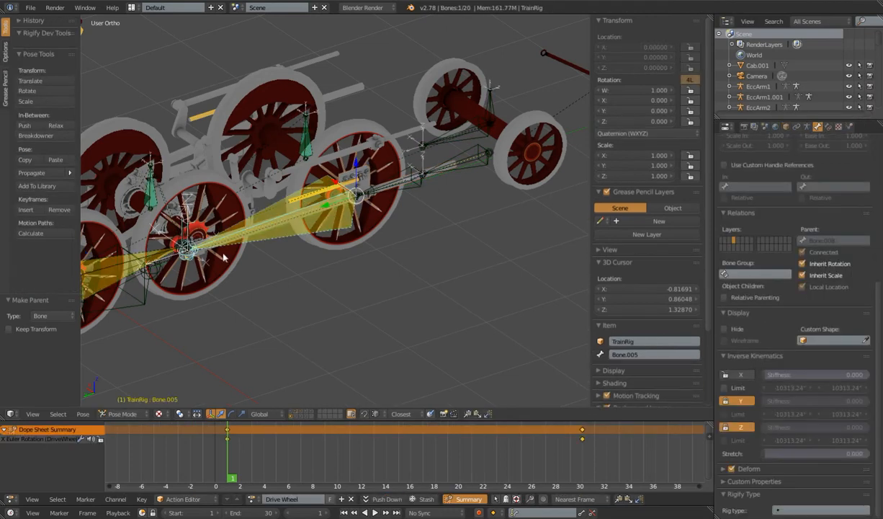
{"action": "right_click", "coordinate": [205, 257]}
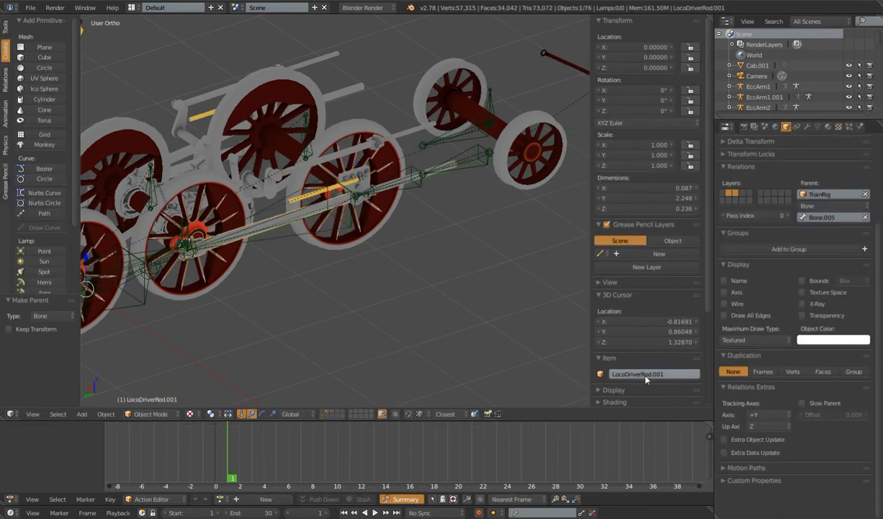
Rename Bone.003, the front bone of the driving rod chain, as MCH.DriveRod.001.
{"action": "right_click", "coordinate": [460, 162]}
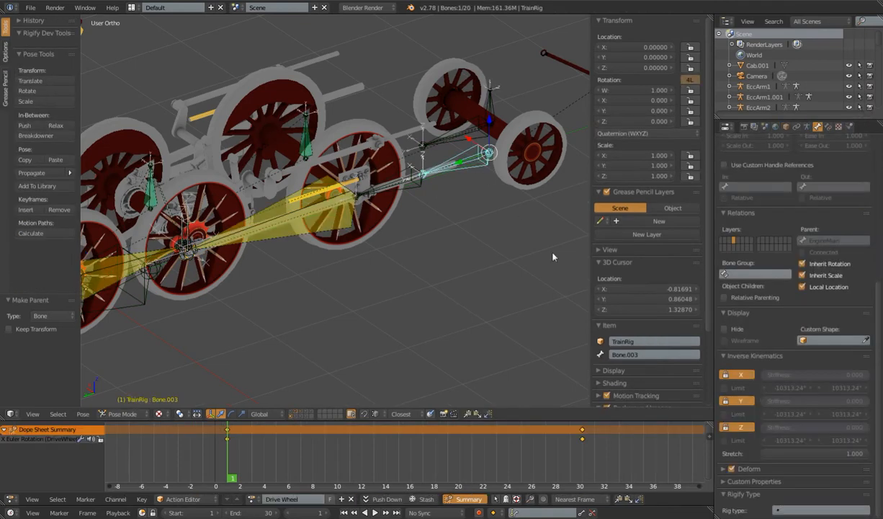
{"action": "left_click", "coordinate": [646, 356]}
{"action": "type", "text": "MCH"}
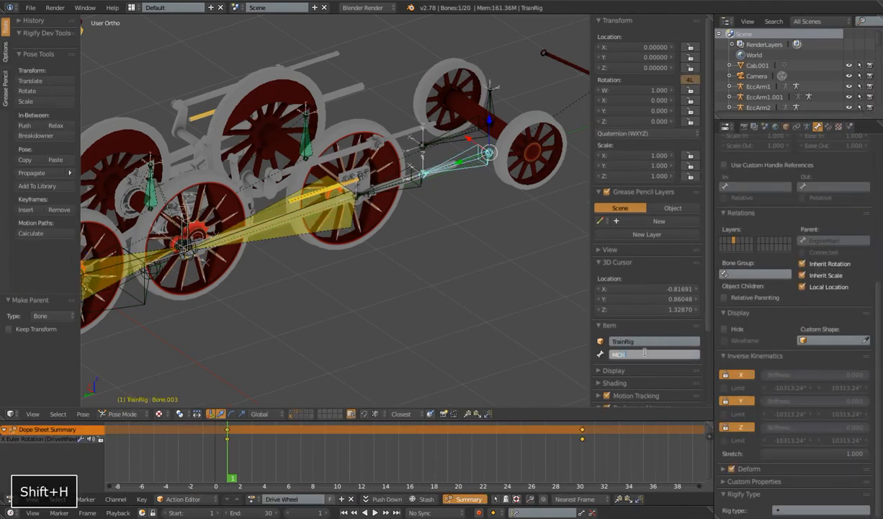
{"action": "type", "text": ".Dri"}
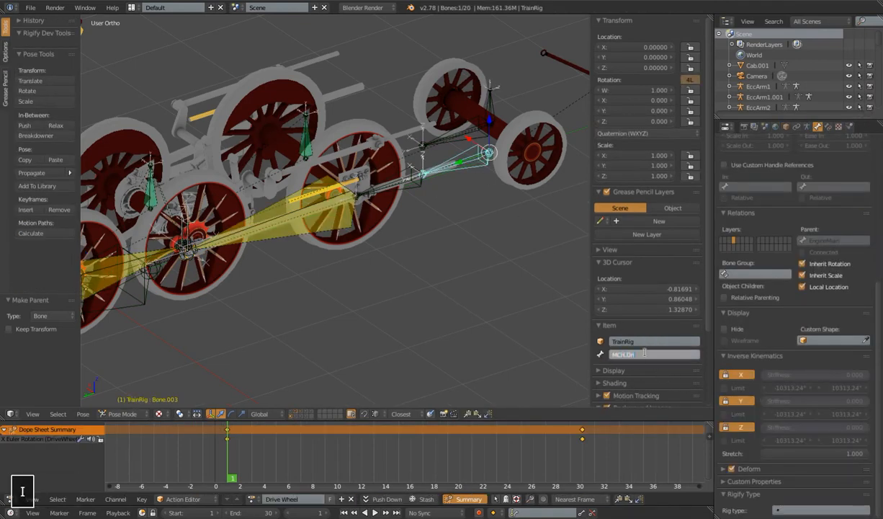
{"action": "type", "text": "ver1"}
{"action": "key", "text": "BackSpace"}
{"action": "type", "text": "d"}
{"action": "key", "text": "BackSpace"}
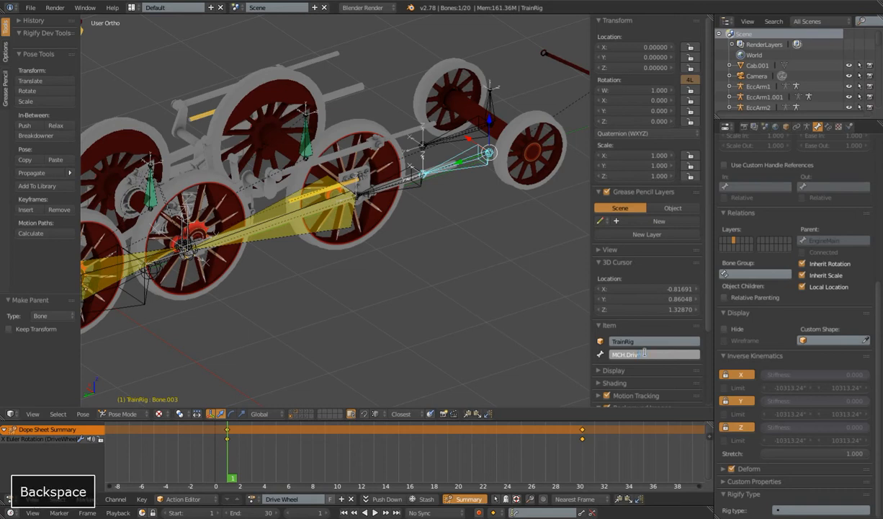
{"action": "type", "text": "eRod.00"}
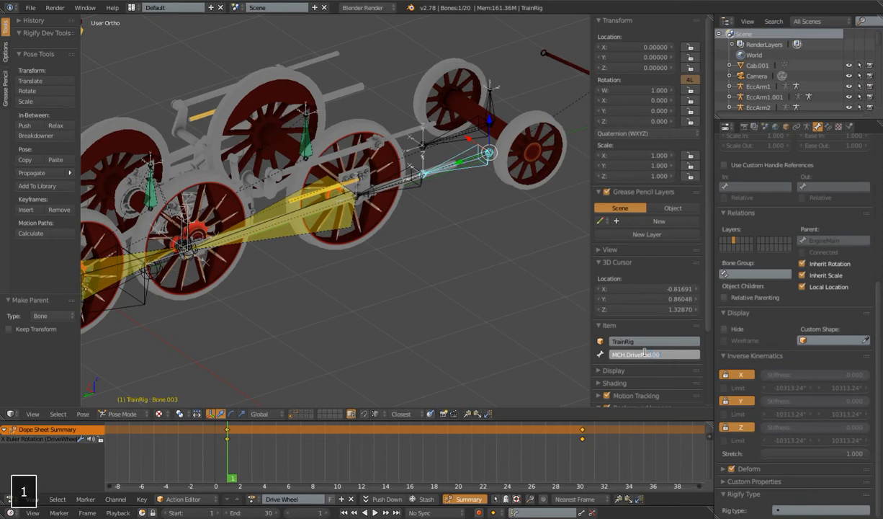
{"action": "key", "text": "Return"}
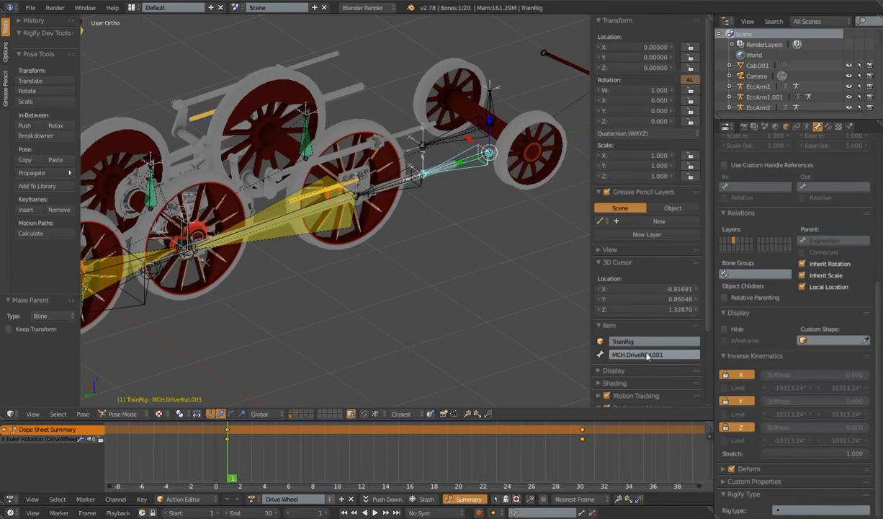
Rename Bone.008 by copying the name MCH.DriveRod.001 onto it.
{"action": "key", "text": "ctrl+c"}
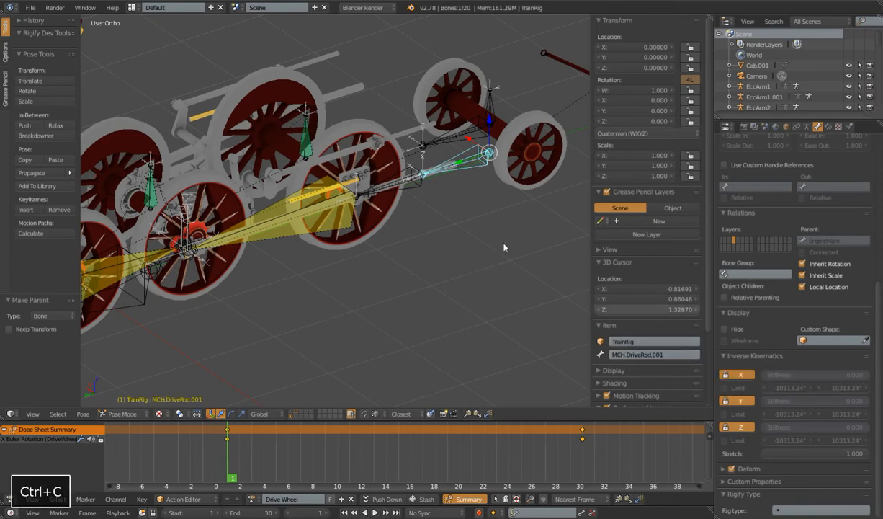
{"action": "right_click", "coordinate": [379, 184]}
{"action": "key", "text": "ctrl+v"}
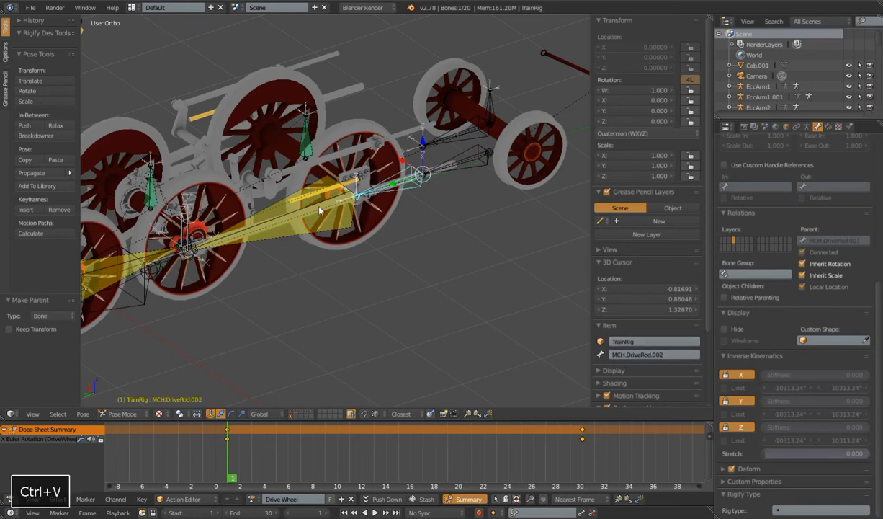
Rename the rear bone of the driving rod chain as MCH.DriveRod.003 and check the names of the chain's front bones.
{"action": "right_click", "coordinate": [320, 210]}
{"action": "key", "text": "ctrl+v"}
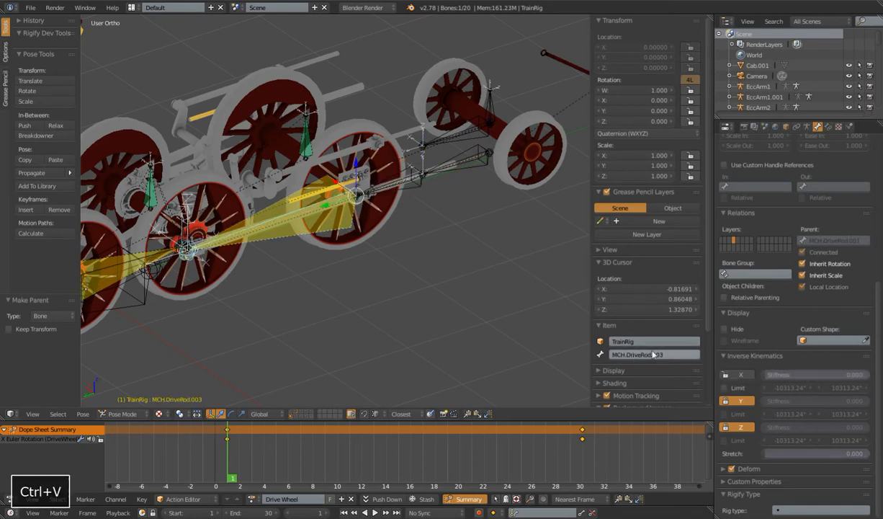
{"action": "right_click", "coordinate": [478, 176]}
{"action": "right_click", "coordinate": [405, 185]}
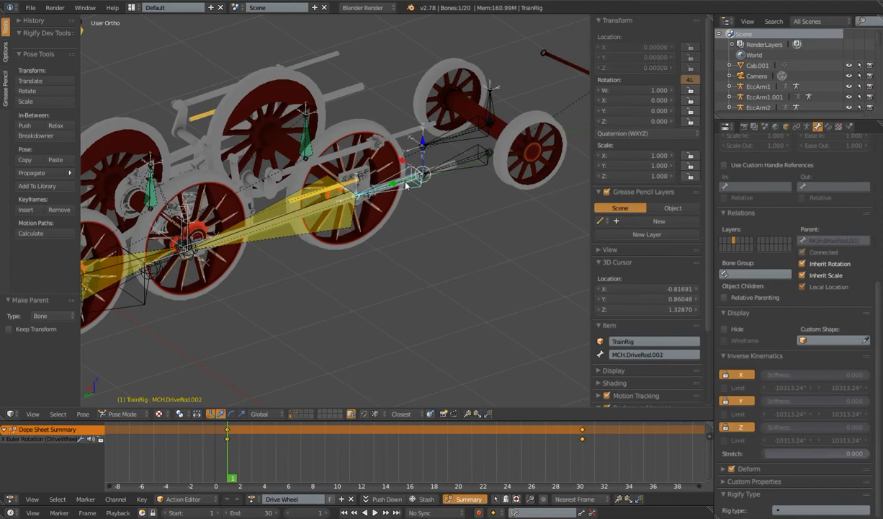
Rename Bone.004, the target bone at the middle driving wheel, as MCH.DriveRod.Targ.001.
{"action": "right_click", "coordinate": [353, 224]}
{"action": "scroll", "coordinate": [351, 224], "scroll_direction": "up", "scroll_amount": 4}
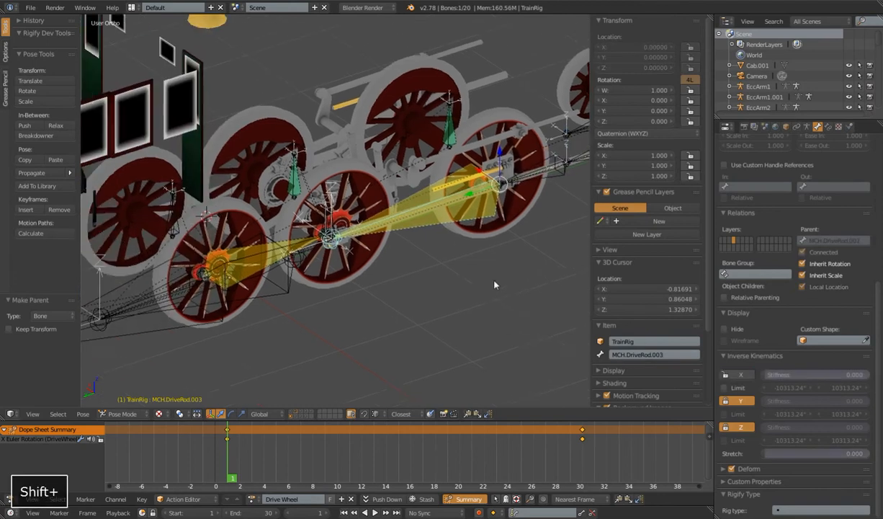
{"action": "right_click", "coordinate": [353, 242], "text": "shift"}
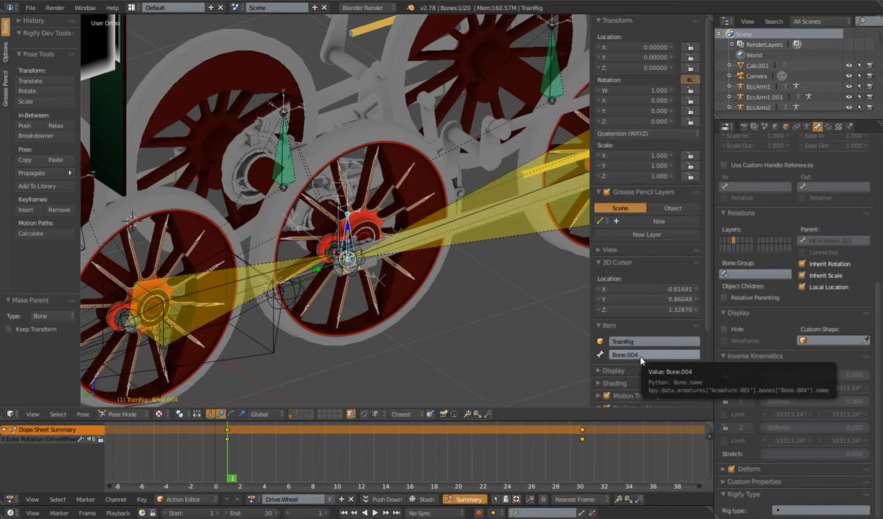
{"action": "key", "text": "ctrl+v"}
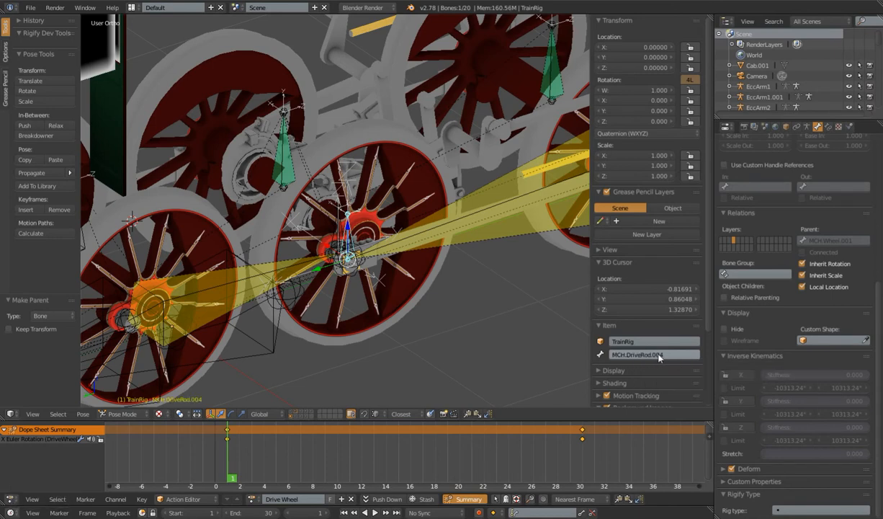
{"action": "left_click", "coordinate": [664, 354]}
{"action": "key", "text": "BackSpace"}
{"action": "key", "text": "BackSpace"}
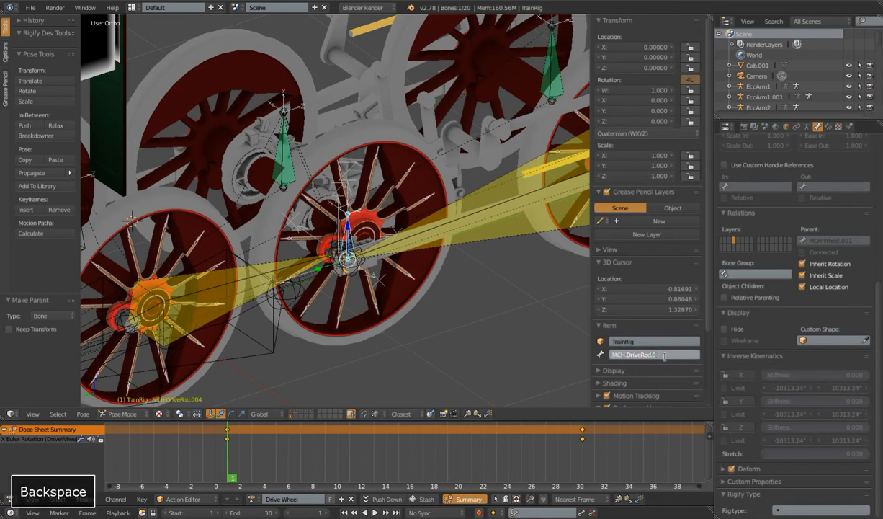
{"action": "type", "text": "Targ"}
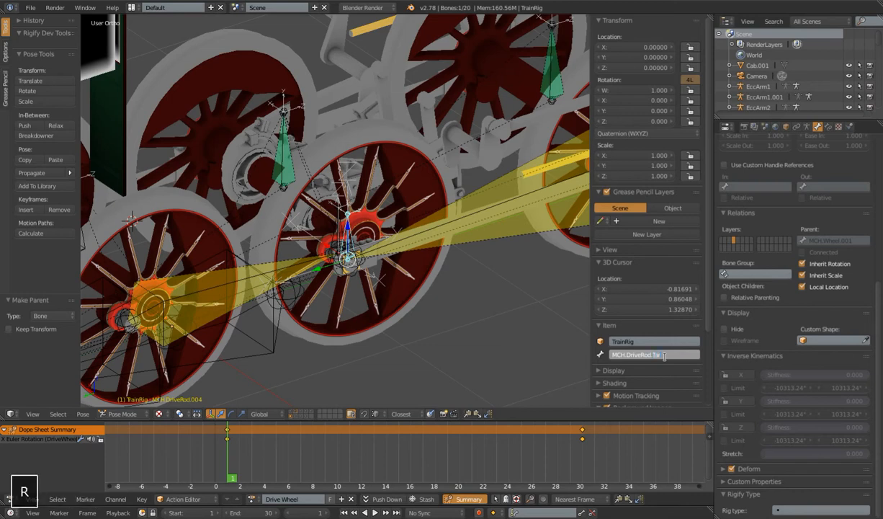
{"action": "type", "text": "00"}
{"action": "key", "text": "Return"}
Give the six connecting rod, driving rod and target bones side suffixes in their names with AutoName Left/Right.
{"action": "scroll", "coordinate": [470, 281], "scroll_direction": "down", "scroll_amount": 5}
{"action": "mouse_move", "coordinate": [469, 282]}
{"action": "middle_mouse_down"}
{"action": "mouse_move", "coordinate": [445, 271]}
{"action": "mouse_move", "coordinate": [473, 293]}
{"action": "middle_mouse_up"}
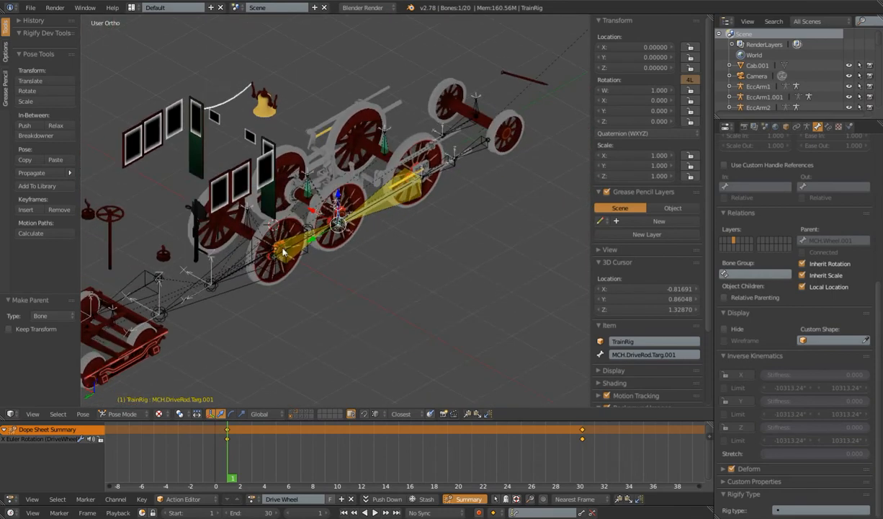
{"action": "scroll", "coordinate": [314, 263], "scroll_direction": "up", "scroll_amount": 4}
{"action": "middle_click_drag", "start_coordinate": [312, 258], "coordinate": [363, 272]}
{"action": "scroll", "coordinate": [363, 271], "scroll_direction": "down", "scroll_amount": 3}
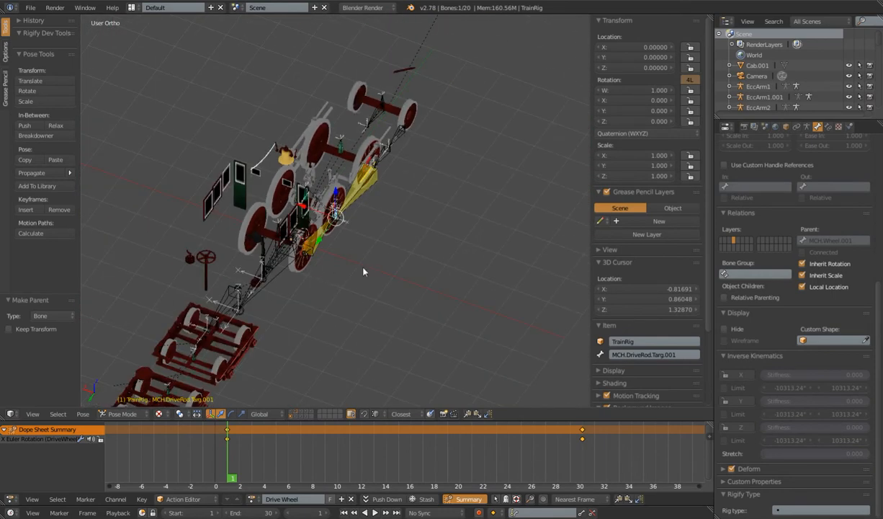
{"action": "scroll", "coordinate": [363, 271], "scroll_direction": "up", "scroll_amount": 5}
{"action": "right_click", "coordinate": [312, 247]}
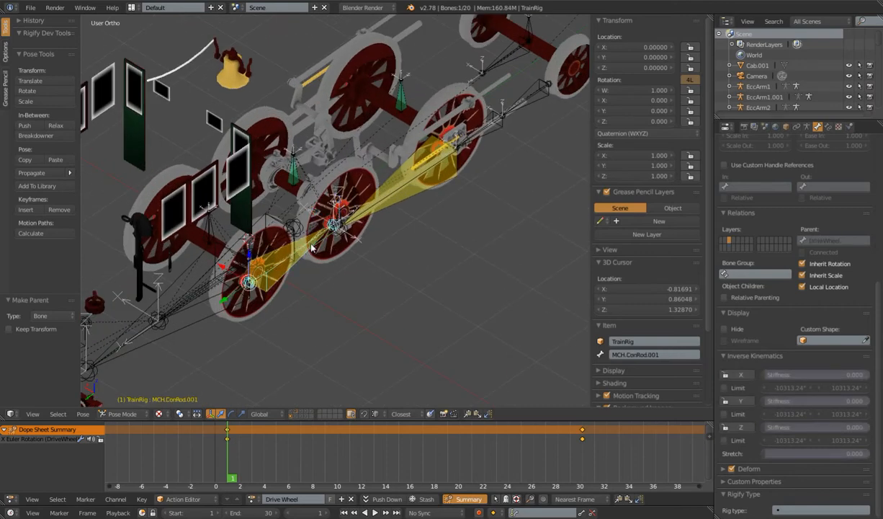
{"action": "scroll", "coordinate": [317, 253], "scroll_direction": "up", "scroll_amount": 4}
{"action": "right_click", "coordinate": [370, 206], "text": "shift"}
{"action": "right_click", "coordinate": [370, 207], "text": "shift"}
{"action": "scroll", "coordinate": [427, 178], "scroll_direction": "down", "scroll_amount": 5}
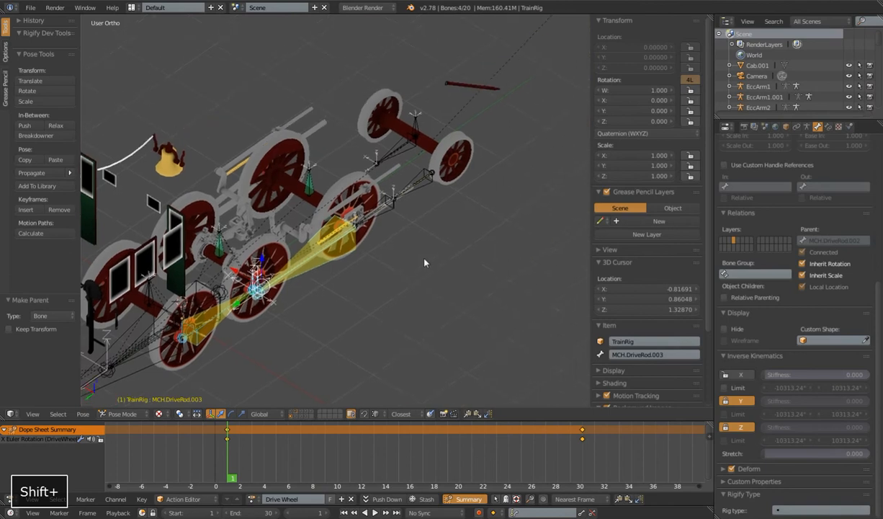
{"action": "scroll", "coordinate": [406, 247], "scroll_direction": "up", "scroll_amount": 4}
{"action": "right_click", "coordinate": [393, 208], "text": "shift"}
{"action": "right_click", "coordinate": [452, 166], "text": "shift"}
{"action": "scroll", "coordinate": [430, 195], "scroll_direction": "down", "scroll_amount": 5}
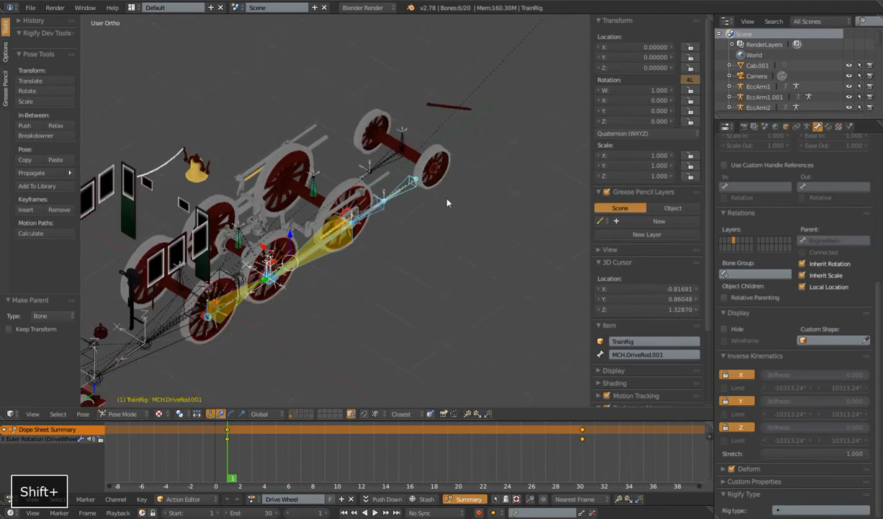
{"action": "middle_click_drag", "start_coordinate": [351, 238], "coordinate": [360, 290]}
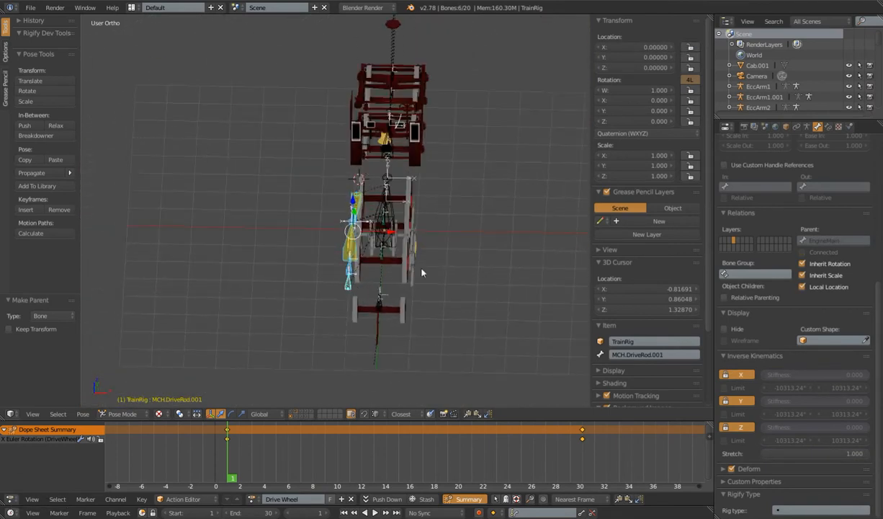
{"action": "key", "text": "Tab"}
{"action": "middle_click_drag", "start_coordinate": [422, 273], "coordinate": [416, 276]}
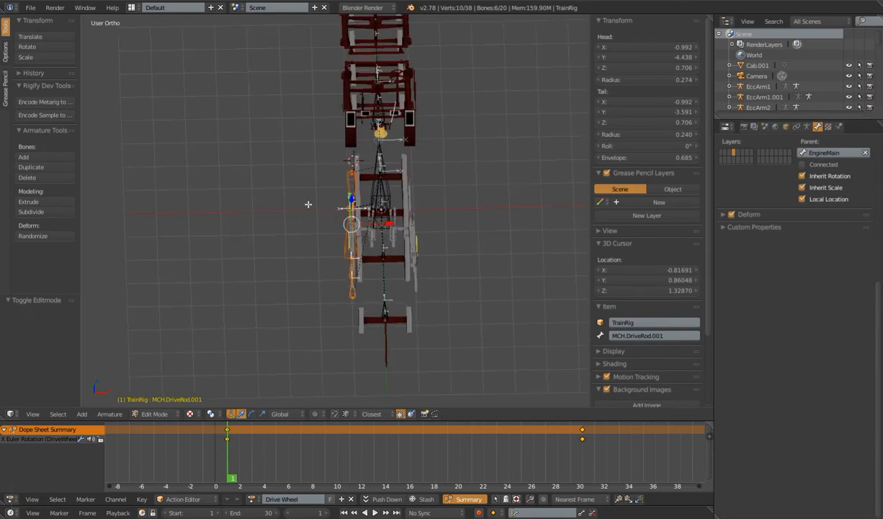
{"action": "left_click", "coordinate": [109, 413]}
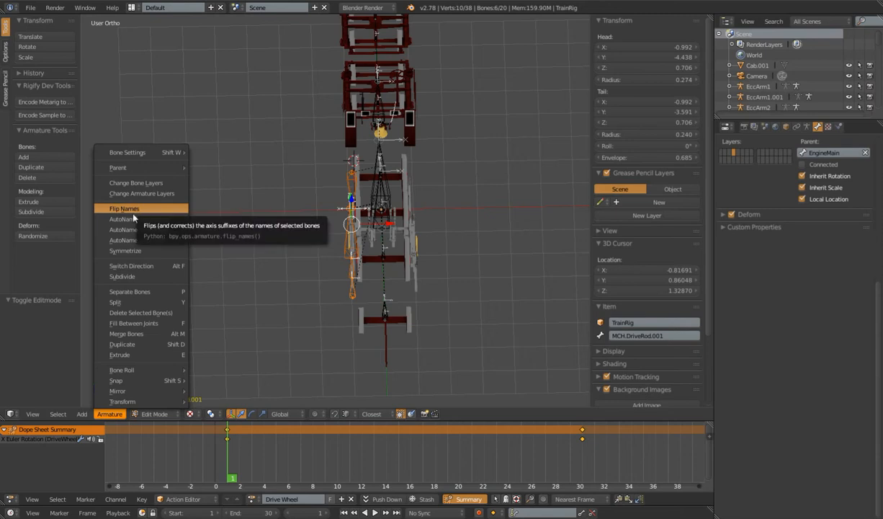
{"action": "left_click", "coordinate": [132, 240]}
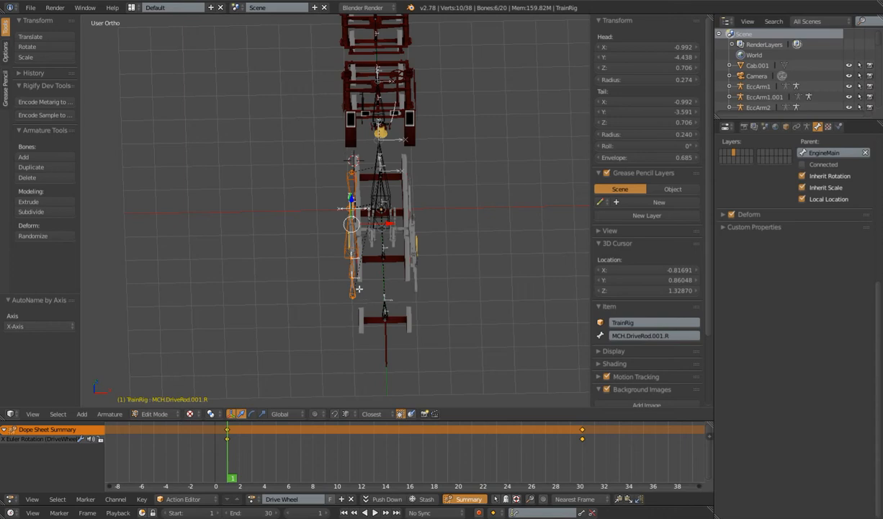
Symmetrize the six selected rod bones from -X to +X and return to Pose Mode.
{"action": "left_click", "coordinate": [111, 415]}
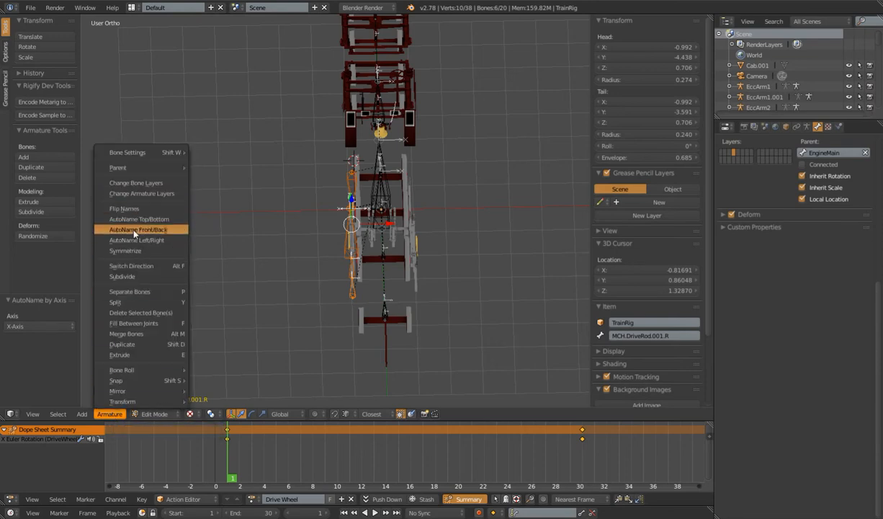
{"action": "left_click", "coordinate": [126, 251]}
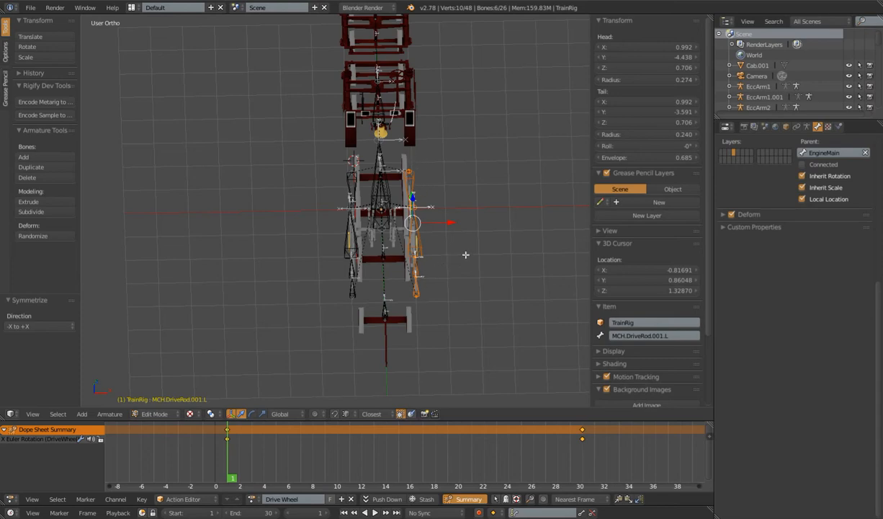
{"action": "key", "text": "Tab"}
Examine how the mirrored MCH.DriveRod.003.L bone and its neighbouring rod bones line up with the rods and driving wheels.
{"action": "middle_click_drag", "start_coordinate": [492, 267], "coordinate": [300, 204]}
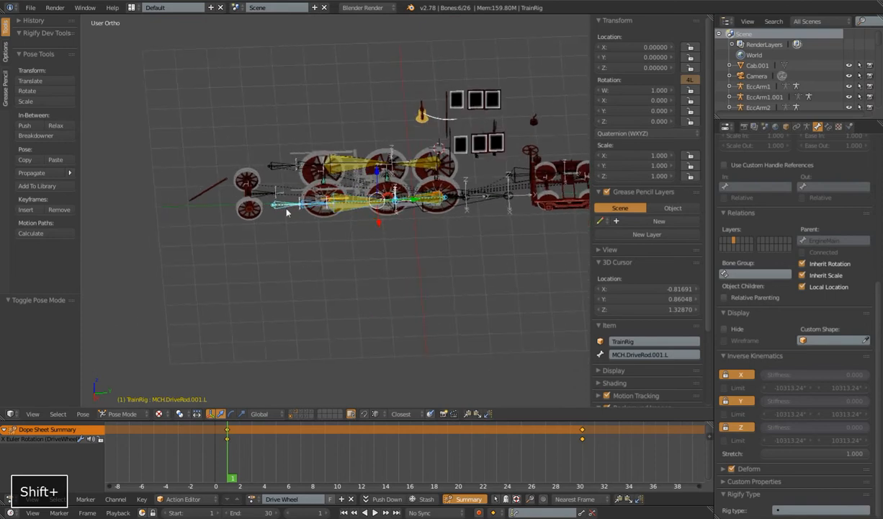
{"action": "right_click", "coordinate": [340, 196]}
{"action": "scroll", "coordinate": [394, 214], "scroll_direction": "up", "scroll_amount": 3}
{"action": "middle_click_drag", "start_coordinate": [418, 258], "coordinate": [365, 297], "text": "shift"}
{"action": "middle_click_drag", "start_coordinate": [421, 277], "coordinate": [425, 249]}
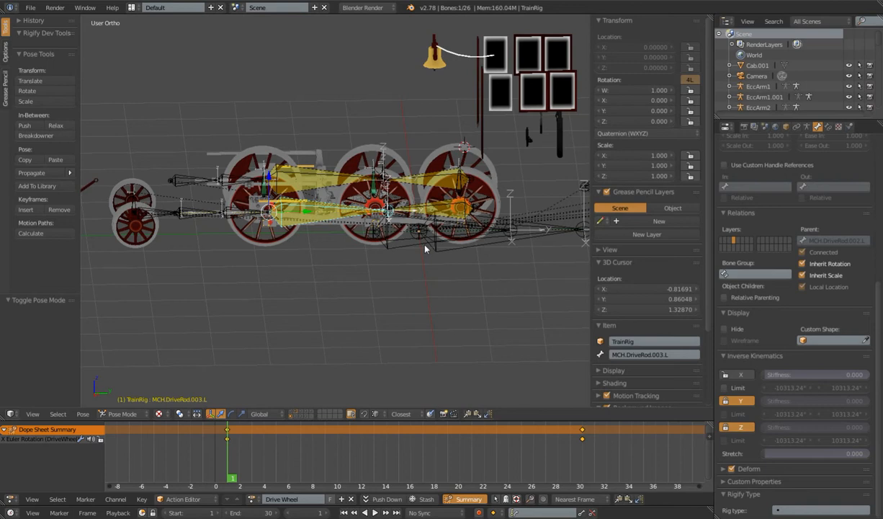
{"action": "key", "text": "ctrl+3"}
{"action": "key", "text": "ctrl+1"}
{"action": "key", "text": "ctrl+3"}
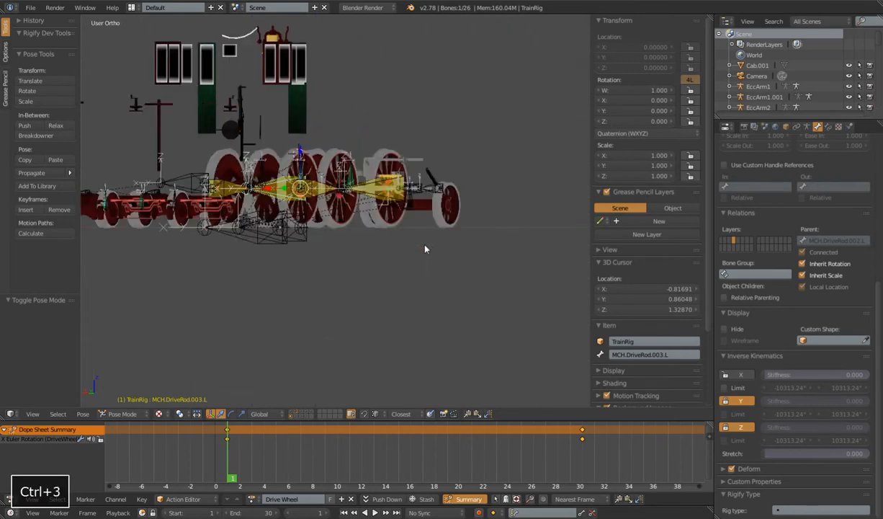
{"action": "middle_click_drag", "start_coordinate": [424, 250], "coordinate": [417, 226]}
{"action": "key", "text": "ctrl+3"}
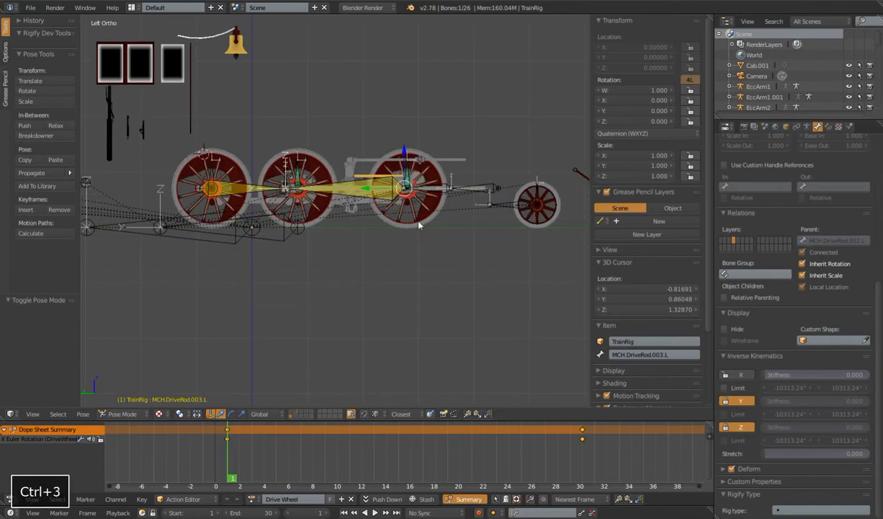
{"action": "mouse_move", "coordinate": [377, 229]}
{"action": "middle_mouse_down", "text": "shift"}
{"action": "mouse_move", "coordinate": [477, 241]}
{"action": "mouse_move", "coordinate": [432, 223]}
{"action": "mouse_move", "coordinate": [377, 247]}
{"action": "middle_mouse_up", "text": "shift"}
{"action": "scroll", "coordinate": [454, 238], "scroll_direction": "up", "scroll_amount": 3}
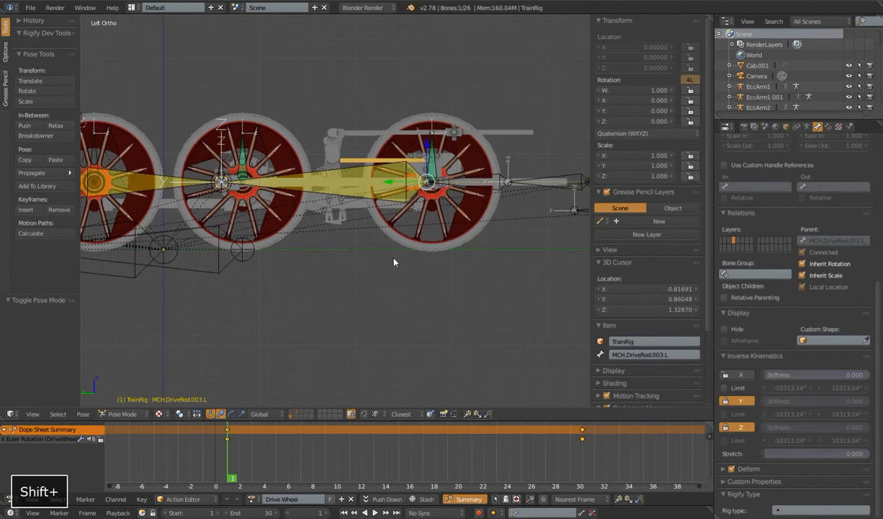
{"action": "middle_click_drag", "start_coordinate": [501, 199], "coordinate": [516, 289]}
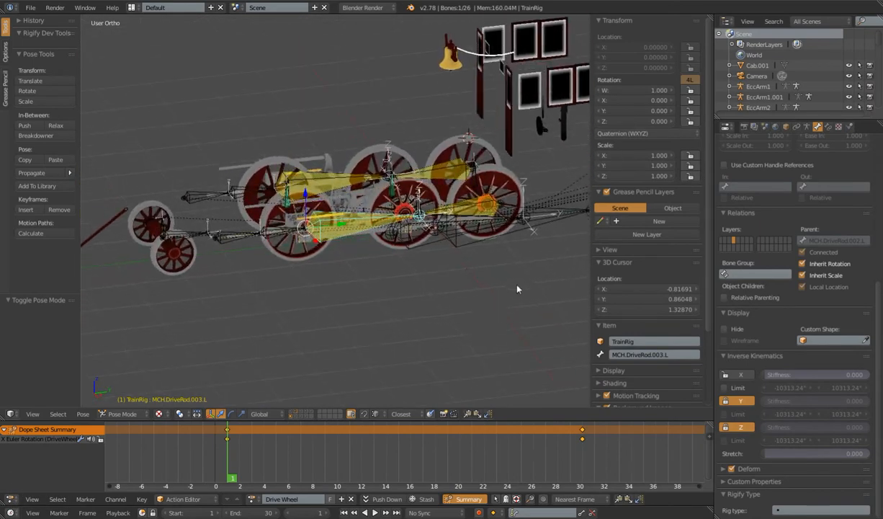
{"action": "middle_click_drag", "start_coordinate": [318, 240], "coordinate": [412, 236], "text": "shift"}
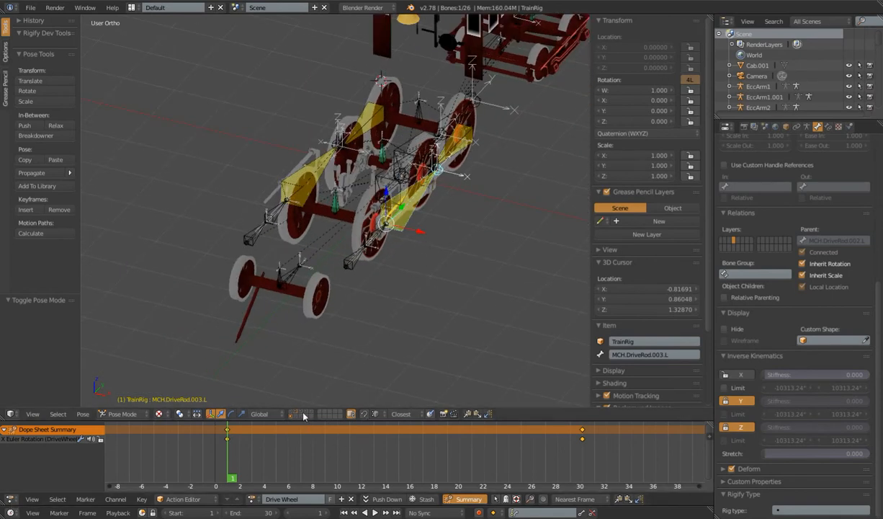
Examine the crank pin positions on the middle driver wheel mesh in Object Mode with the armature hidden, and show the armature again.
{"action": "key", "text": "ctrl+Tab"}
{"action": "middle_click_drag", "start_coordinate": [464, 282], "coordinate": [394, 292]}
{"action": "right_click", "coordinate": [400, 230]}
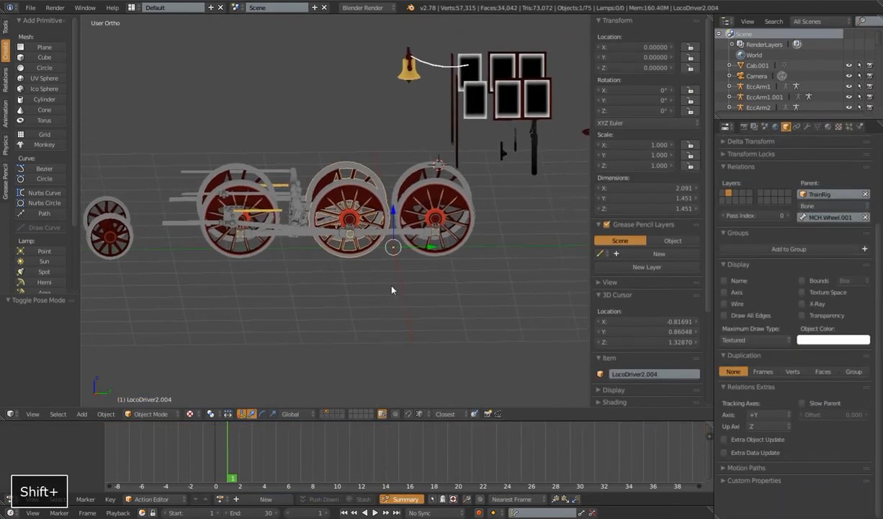
{"action": "scroll", "coordinate": [382, 274], "scroll_direction": "up", "scroll_amount": 4}
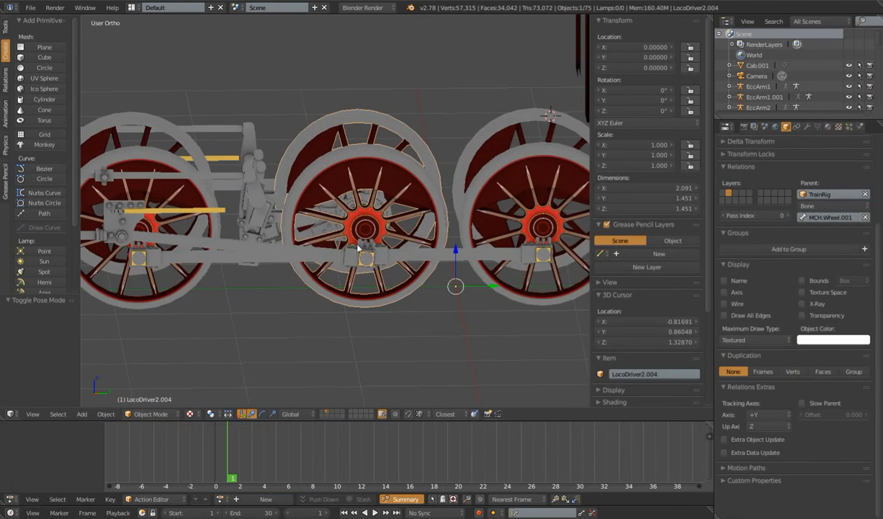
{"action": "middle_click_drag", "start_coordinate": [495, 287], "coordinate": [387, 296]}
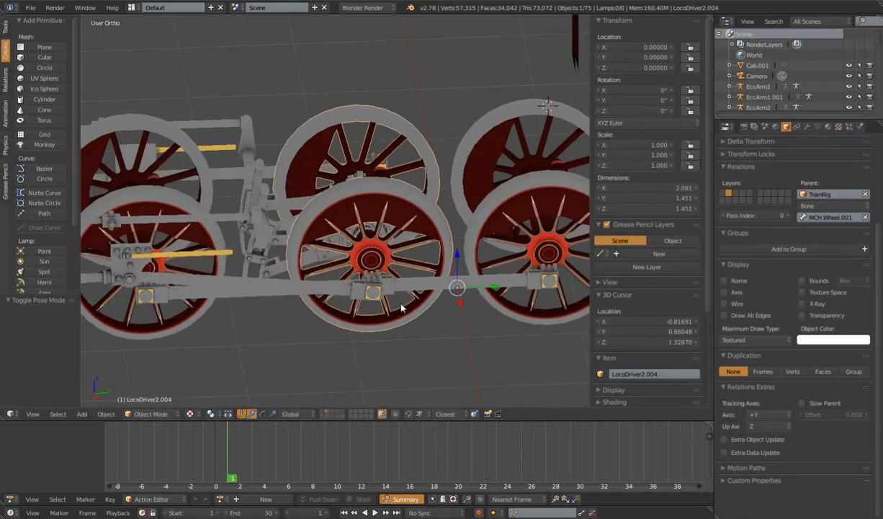
{"action": "scroll", "coordinate": [387, 288], "scroll_direction": "down", "scroll_amount": 3}
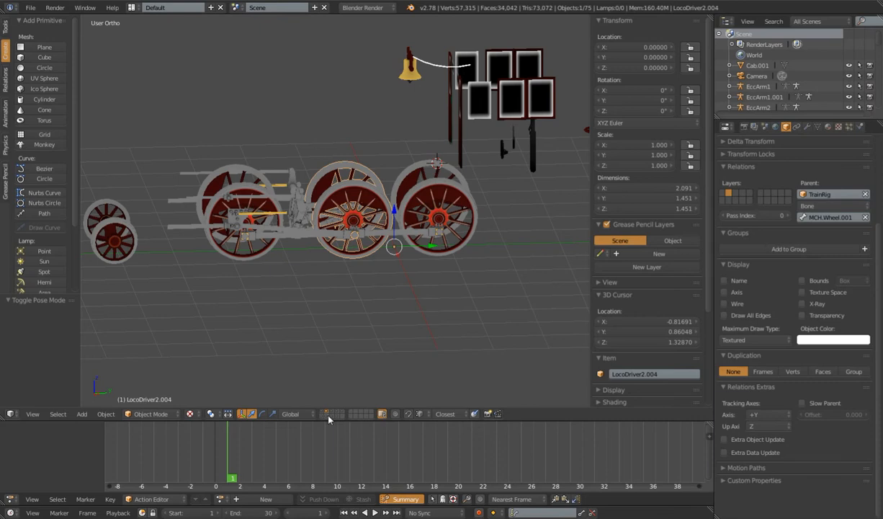
{"action": "middle_click_drag", "start_coordinate": [398, 300], "coordinate": [391, 303]}
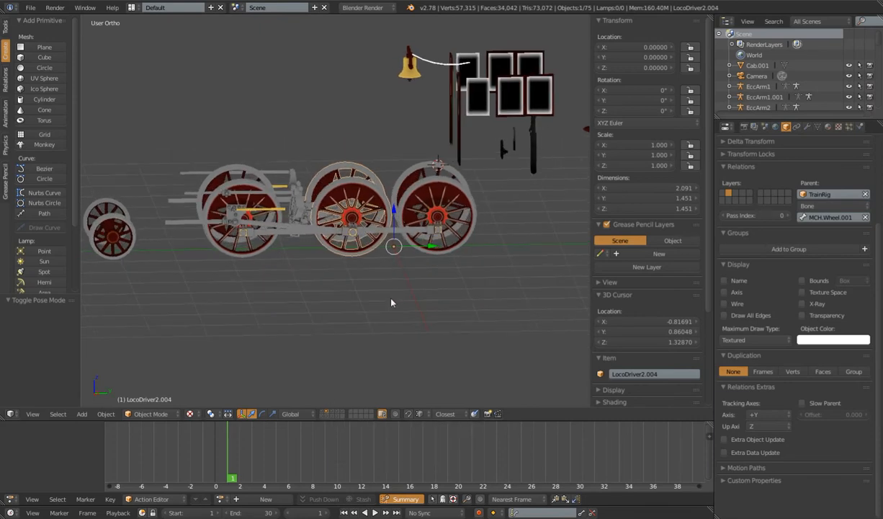
{"action": "left_click", "coordinate": [324, 416], "text": "shift"}
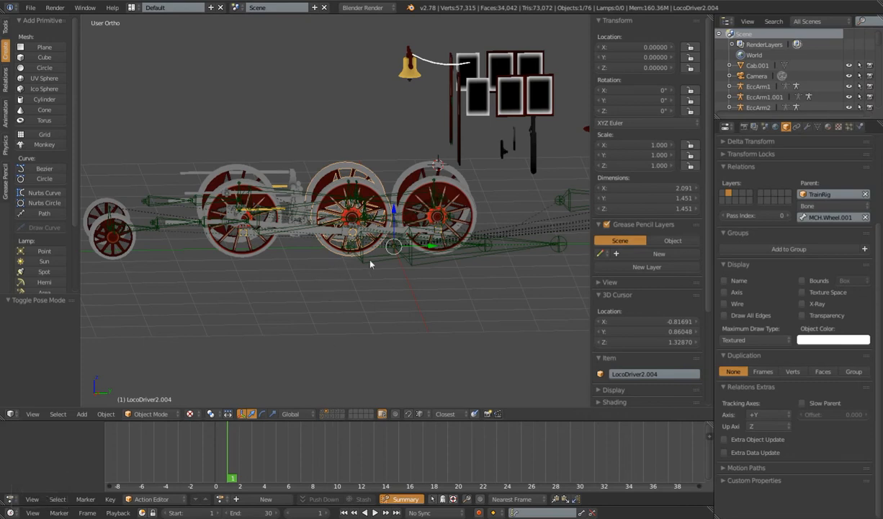
Inspect the mirrored connecting rod and driving rod bones of TrainRig in Pose Mode, from the rear wheel to the chain's front.
{"action": "right_click", "coordinate": [371, 251]}
{"action": "middle_click_drag", "start_coordinate": [370, 250], "coordinate": [338, 191]}
{"action": "right_click", "coordinate": [344, 187]}
{"action": "right_click", "coordinate": [268, 232]}
{"action": "right_click", "coordinate": [347, 260]}
{"action": "right_click", "coordinate": [396, 281]}
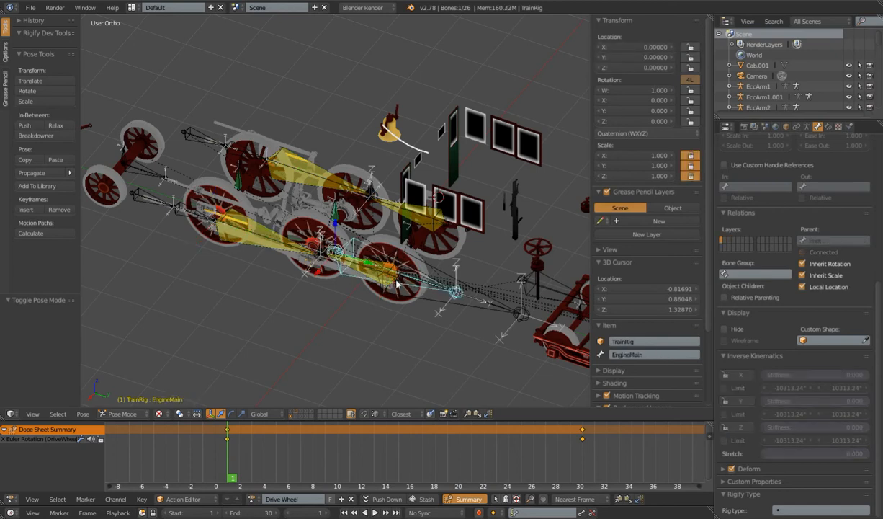
{"action": "right_click", "coordinate": [367, 268]}
{"action": "right_click", "coordinate": [237, 224]}
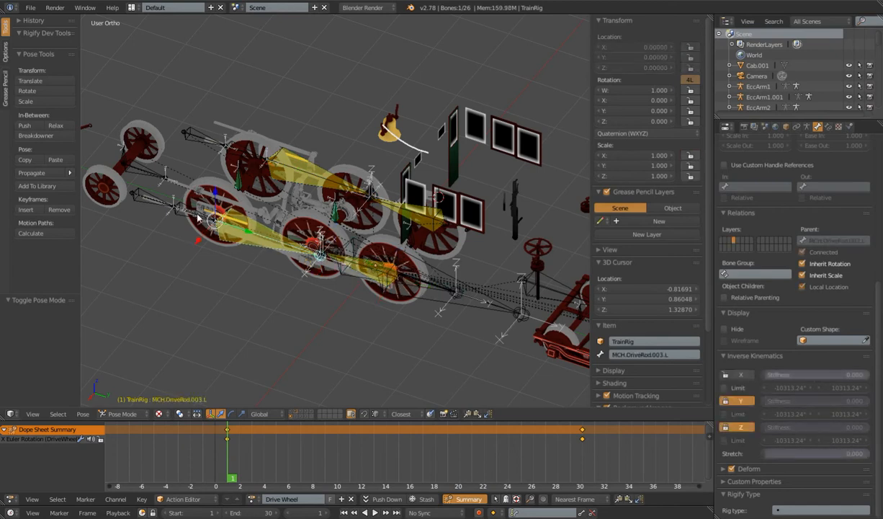
{"action": "right_click", "coordinate": [180, 201]}
{"action": "right_click", "coordinate": [155, 194]}
Examine how the mirrored MCH.DriveRod.003.L and connecting rod bones line up with the LocoDriverConrod mesh and the wheel crank pins.
{"action": "right_click", "coordinate": [230, 221]}
{"action": "middle_click_drag", "start_coordinate": [301, 282], "coordinate": [406, 276]}
{"action": "scroll", "coordinate": [380, 286], "scroll_direction": "up", "scroll_amount": 4}
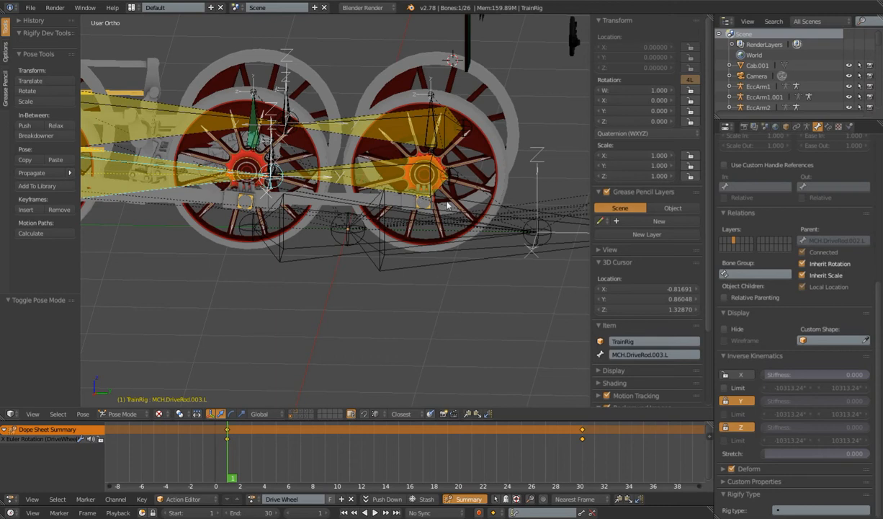
{"action": "key", "text": "Tab"}
{"action": "middle_click_drag", "start_coordinate": [437, 216], "coordinate": [421, 232], "text": "shift"}
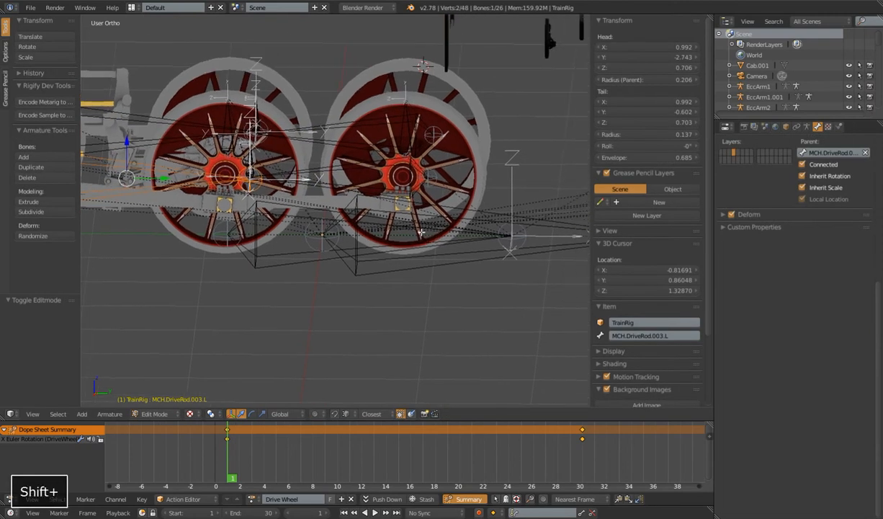
{"action": "scroll", "coordinate": [353, 205], "scroll_direction": "up", "scroll_amount": 4}
{"action": "key", "text": "Tab"}
{"action": "right_click", "coordinate": [344, 207]}
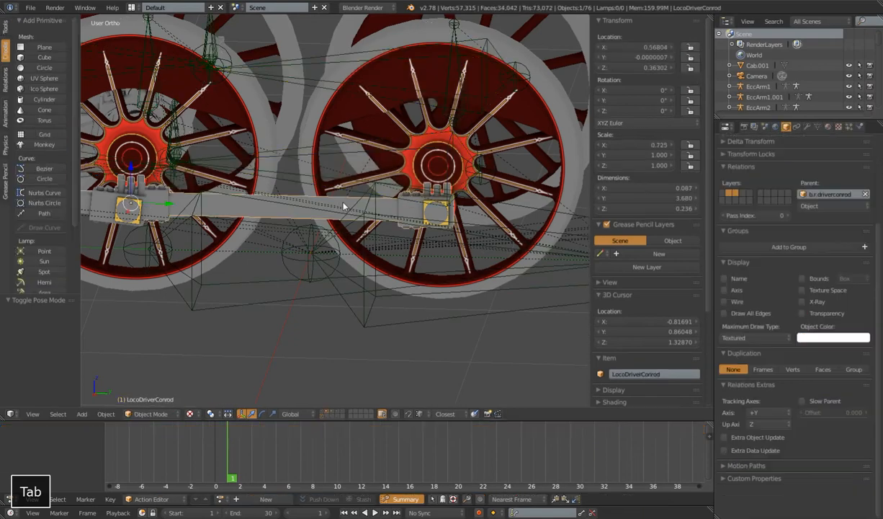
{"action": "key", "text": "Tab"}
{"action": "middle_click_drag", "start_coordinate": [445, 240], "coordinate": [374, 266]}
{"action": "right_click", "coordinate": [300, 236], "text": "alt"}
{"action": "key", "text": "Tab"}
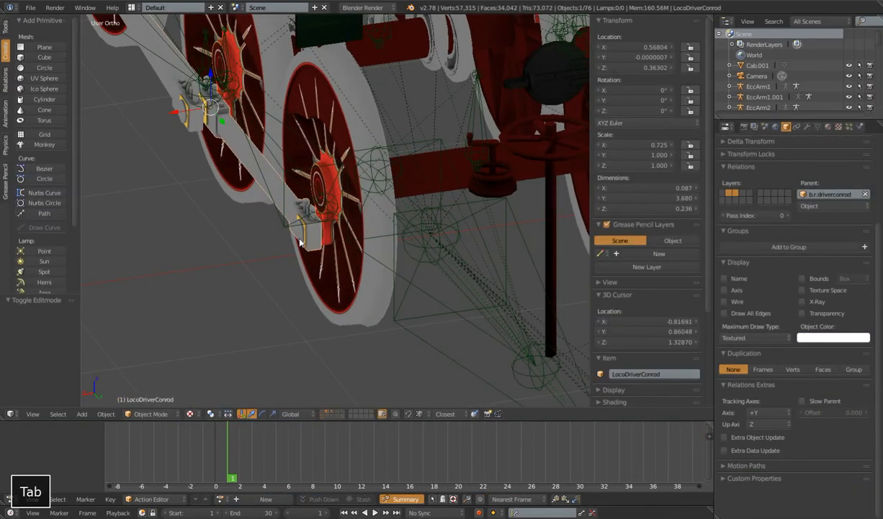
Open the LocoDriver2.003 wheel mesh in Edit Mode and select the edge ring around its crank pin.
{"action": "right_click", "coordinate": [300, 240]}
{"action": "key", "text": "Tab"}
{"action": "scroll", "coordinate": [357, 255], "scroll_direction": "up", "scroll_amount": 4}
{"action": "middle_click_drag", "start_coordinate": [299, 277], "coordinate": [395, 266], "text": "shift"}
{"action": "right_click", "coordinate": [384, 208], "text": "alt"}
{"action": "key", "text": "Tab"}
{"action": "key", "text": "Tab"}
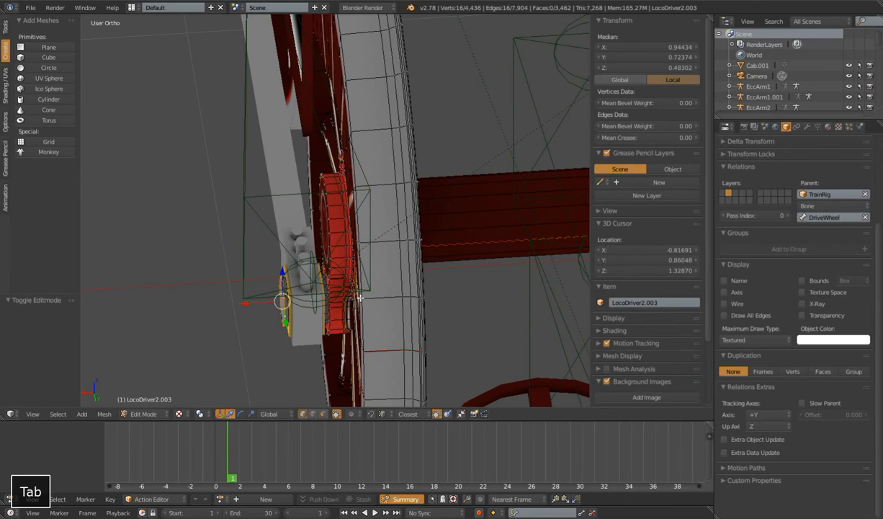
Select the entire linked crank pin cylinder of LocoDriver2.003 in wireframe display and snap the 3D cursor to its centre.
{"action": "key", "text": "z"}
{"action": "middle_click_drag", "start_coordinate": [360, 297], "coordinate": [389, 258]}
{"action": "scroll", "coordinate": [390, 259], "scroll_direction": "up", "scroll_amount": 2}
{"action": "left_click", "coordinate": [325, 416]}
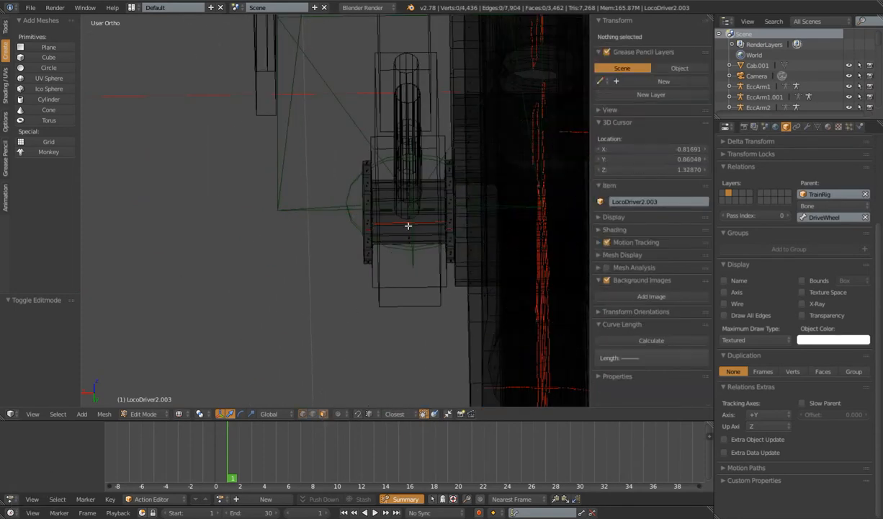
{"action": "right_click", "coordinate": [408, 226]}
{"action": "key", "text": "ctrl+l"}
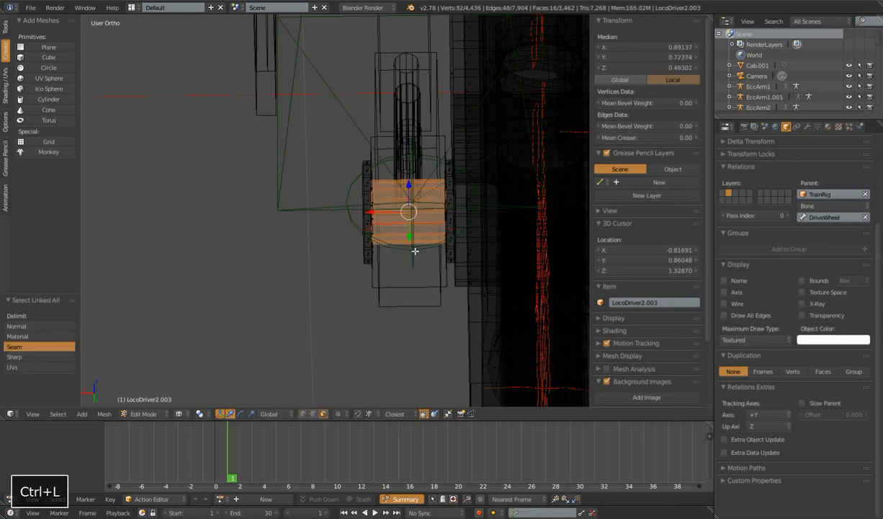
{"action": "key", "text": "shift+s"}
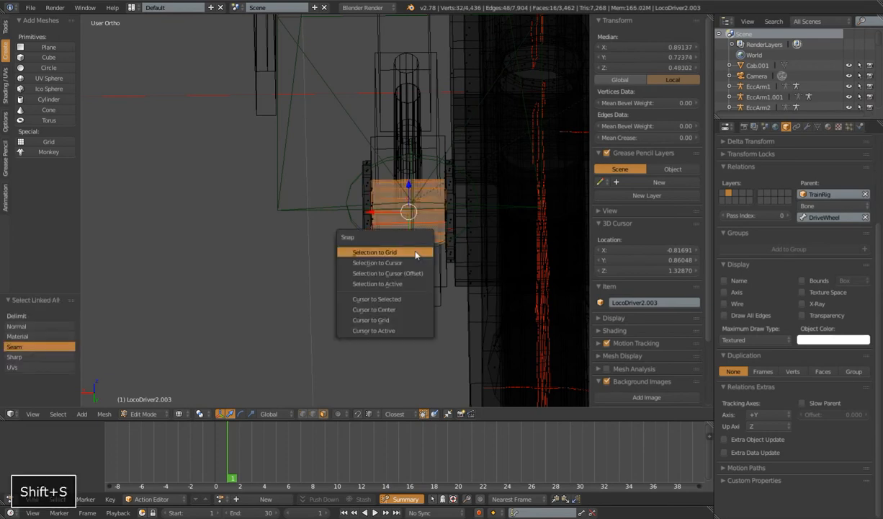
{"action": "left_click", "coordinate": [394, 300]}
Return the LocoDriver2.003 wheel to Object Mode and switch the viewport back to solid shading.
{"action": "scroll", "coordinate": [404, 294], "scroll_direction": "down", "scroll_amount": 4}
{"action": "middle_click_drag", "start_coordinate": [367, 278], "coordinate": [431, 242]}
{"action": "middle_click_drag", "start_coordinate": [501, 179], "coordinate": [351, 296], "text": "shift"}
{"action": "scroll", "coordinate": [350, 289], "scroll_direction": "down", "scroll_amount": 5}
{"action": "key", "text": "Tab"}
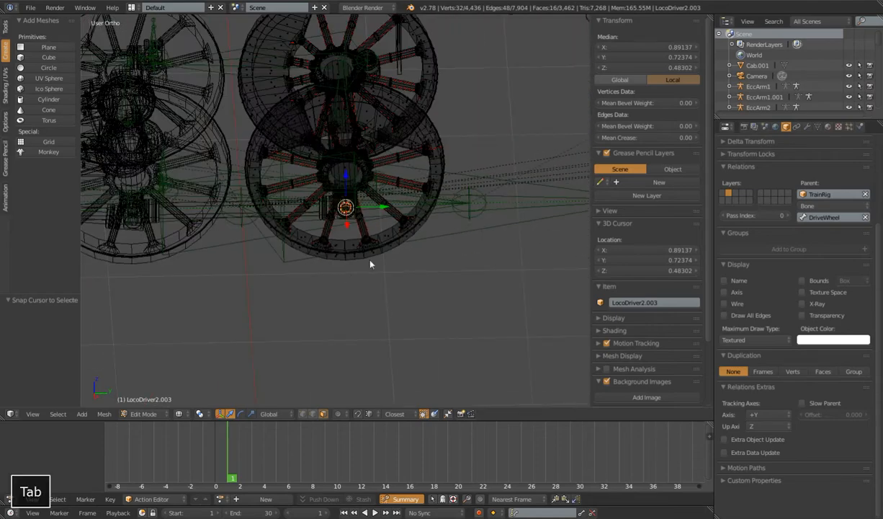
{"action": "middle_click_drag", "start_coordinate": [367, 264], "coordinate": [315, 246]}
{"action": "key", "text": "z"}
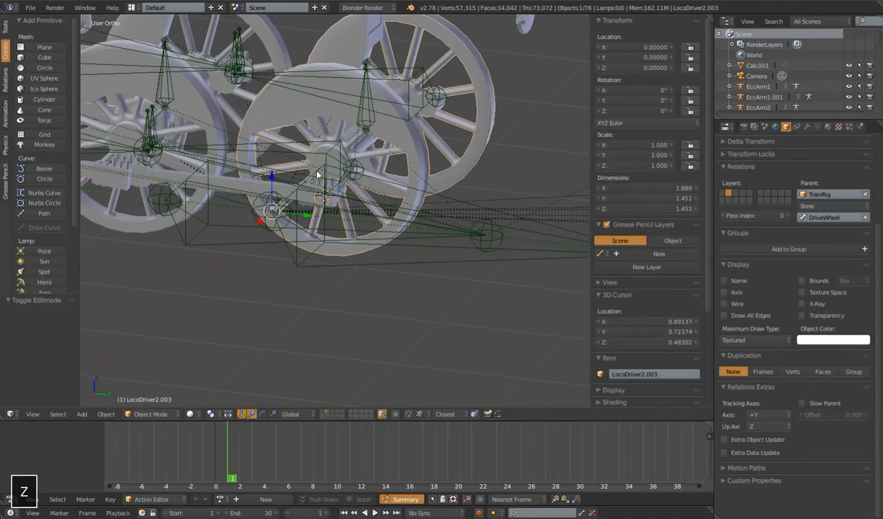
Snap the head joint of MCH.ConRod.001.L to the 3D cursor in TrainRig's Edit Mode.
{"action": "right_click", "coordinate": [328, 167]}
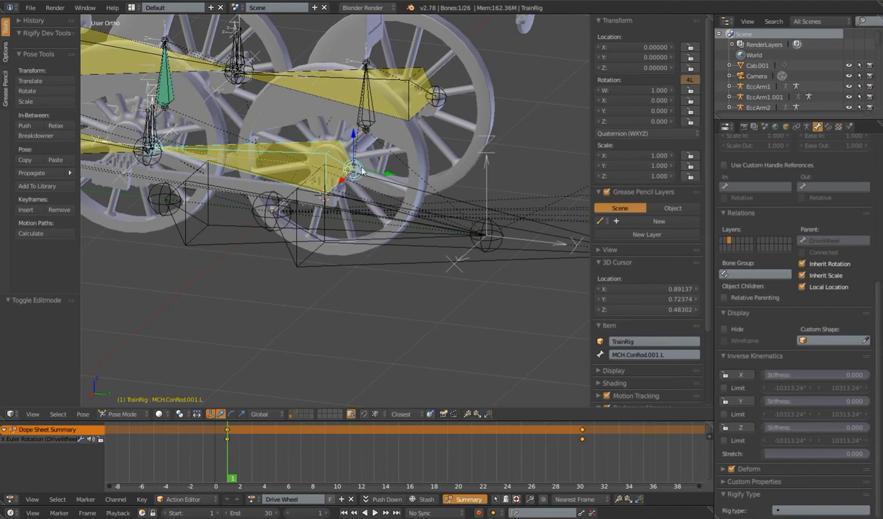
{"action": "key", "text": "Tab"}
{"action": "right_click", "coordinate": [358, 167]}
{"action": "middle_click_drag", "start_coordinate": [361, 167], "coordinate": [379, 186]}
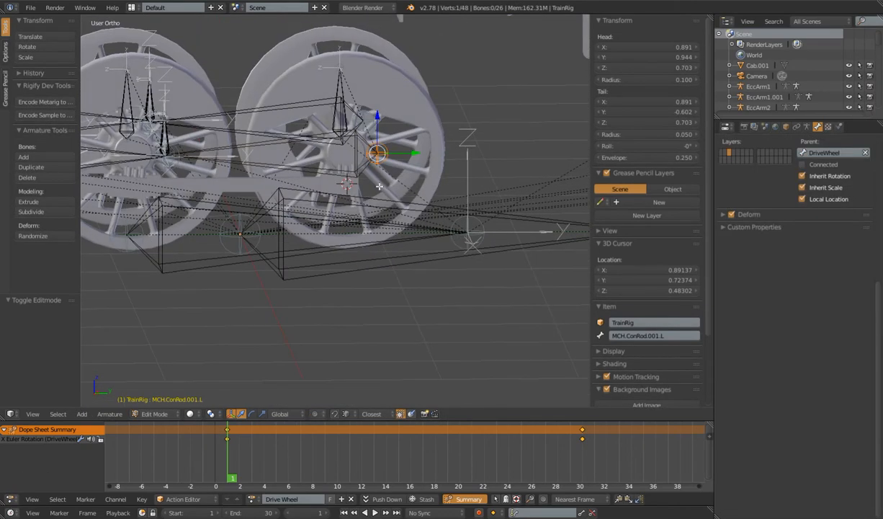
{"action": "key", "text": "shift+s"}
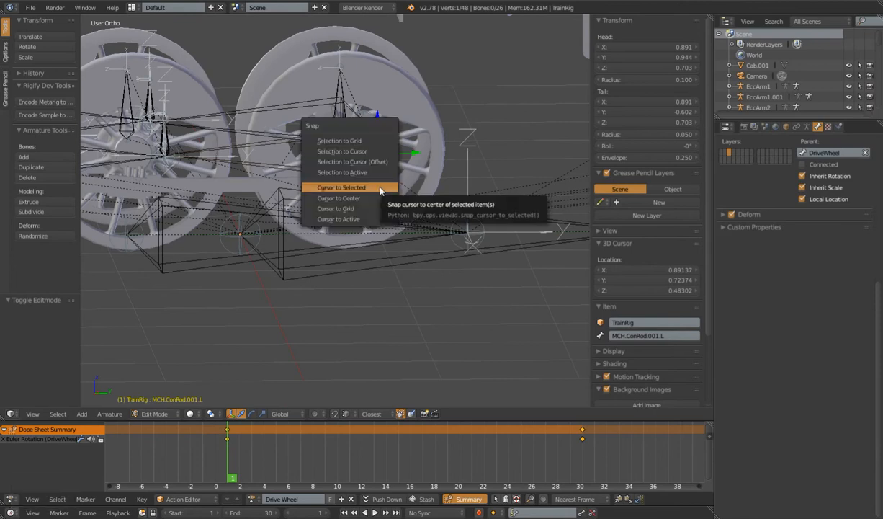
{"action": "left_click", "coordinate": [360, 149]}
Select the crank pin cylinder of the LocoDriver2.004 wheel in wireframe Edit Mode and snap the 3D cursor to its centre.
{"action": "middle_click_drag", "start_coordinate": [375, 216], "coordinate": [427, 262], "text": "shift"}
{"action": "scroll", "coordinate": [420, 262], "scroll_direction": "up", "scroll_amount": 6}
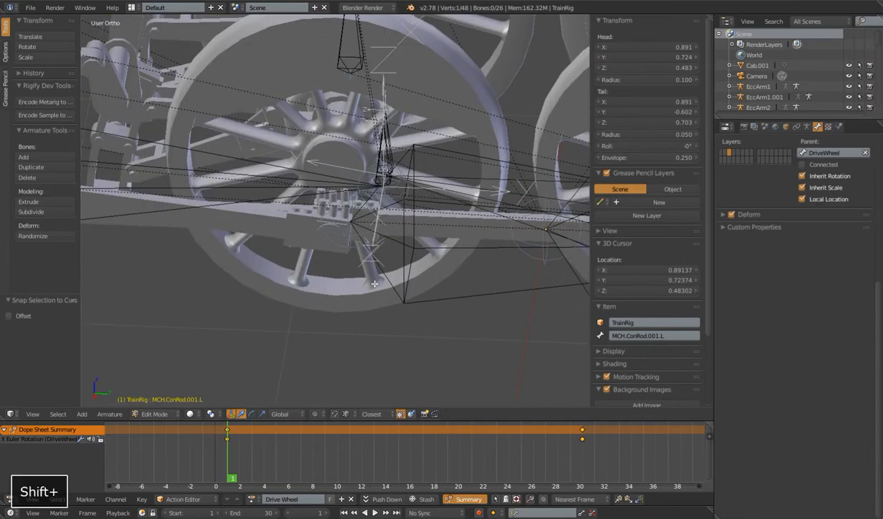
{"action": "key", "text": "Tab"}
{"action": "right_click", "coordinate": [315, 247]}
{"action": "key", "text": "Tab"}
{"action": "middle_click_drag", "start_coordinate": [361, 256], "coordinate": [278, 278]}
{"action": "middle_click_drag", "start_coordinate": [277, 277], "coordinate": [282, 212], "text": "shift"}
{"action": "key", "text": "z"}
{"action": "right_click", "coordinate": [281, 213], "text": "alt"}
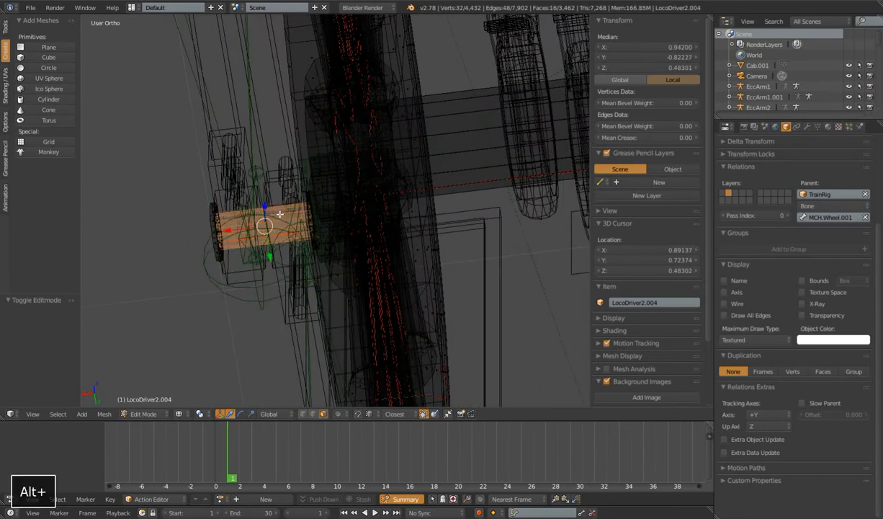
{"action": "key", "text": "shift+s"}
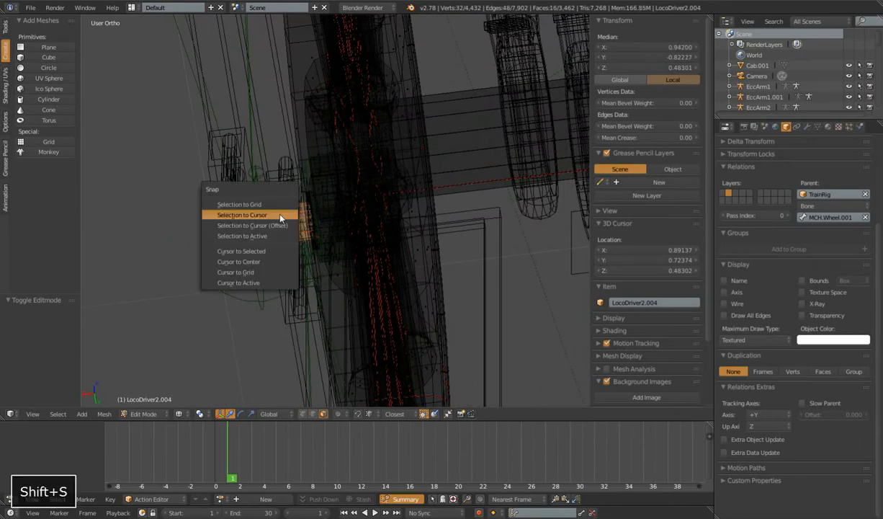
{"action": "left_click", "coordinate": [260, 252]}
Set the 3D cursor's X location to 0.89137 by copying the head X value of MCH.ConRod.001.L in TrainRig's Edit Mode.
{"action": "scroll", "coordinate": [369, 246], "scroll_direction": "down", "scroll_amount": 7}
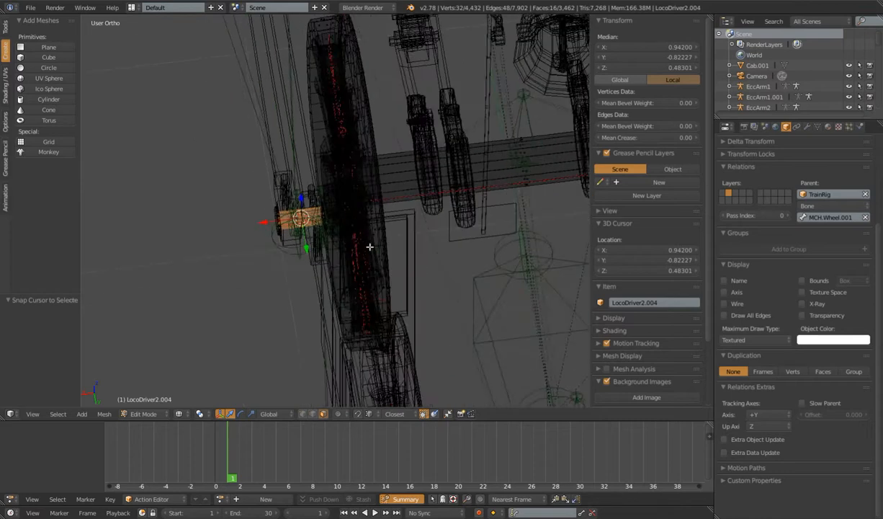
{"action": "middle_click_drag", "start_coordinate": [348, 310], "coordinate": [392, 216]}
{"action": "middle_click_drag", "start_coordinate": [377, 225], "coordinate": [368, 284]}
{"action": "scroll", "coordinate": [375, 272], "scroll_direction": "up", "scroll_amount": 3}
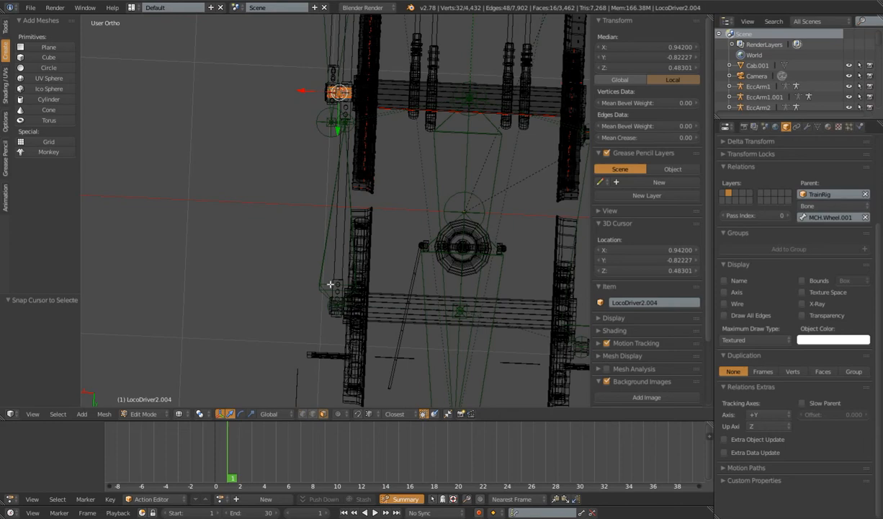
{"action": "key", "text": "Tab"}
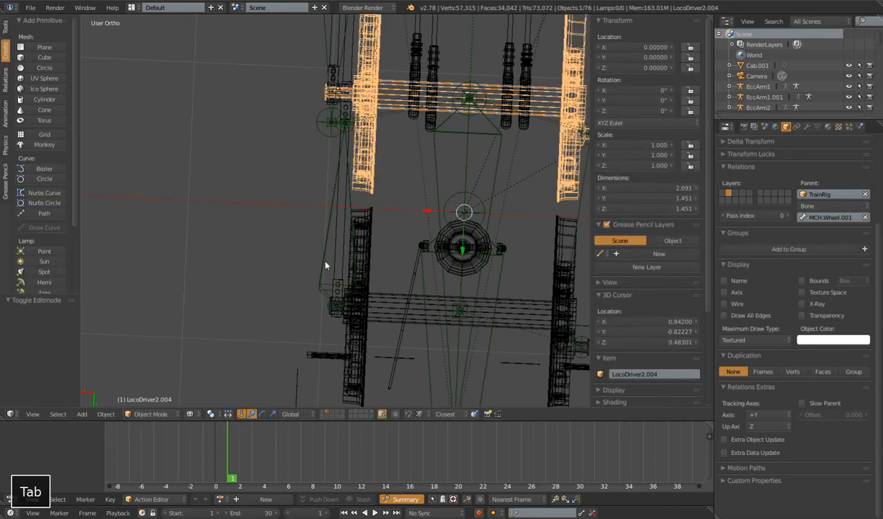
{"action": "right_click", "coordinate": [325, 265]}
{"action": "key", "text": "Tab"}
{"action": "right_click", "coordinate": [324, 259]}
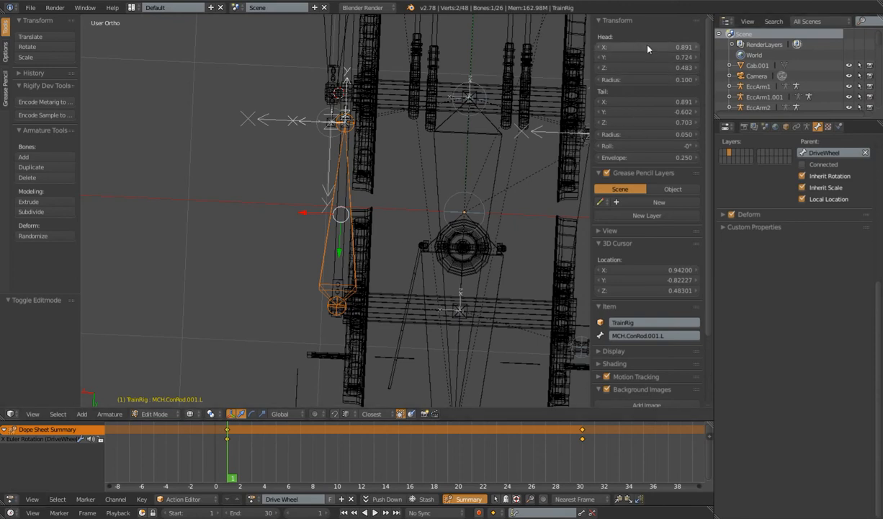
{"action": "key", "text": "ctrl+c"}
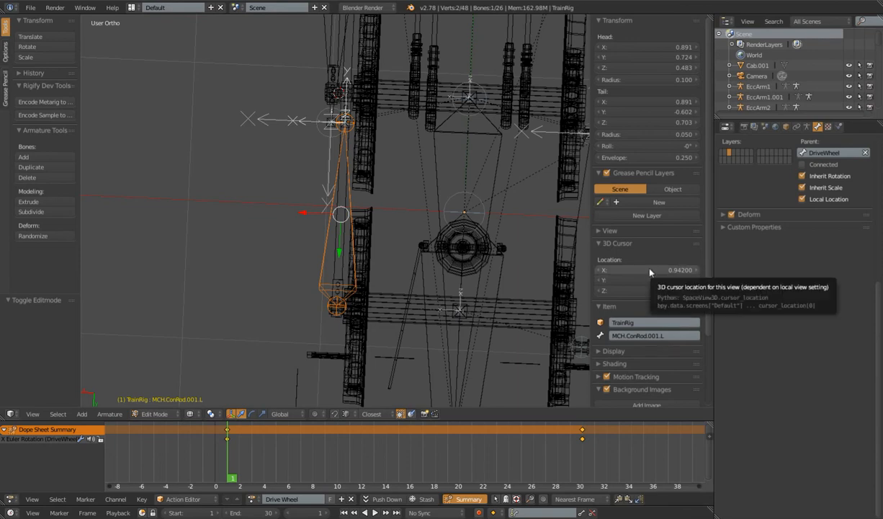
{"action": "key", "text": "ctrl+v"}
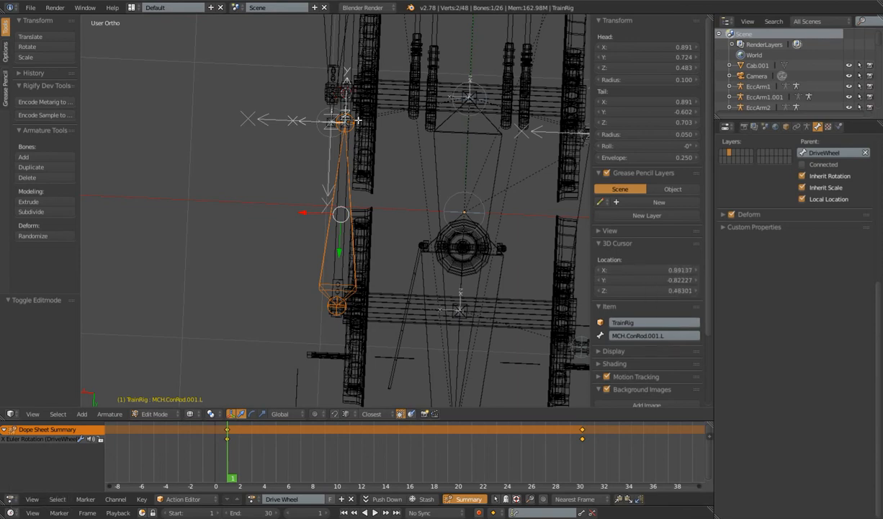
Try to pick the tail joint of MCH.ConRod.001.L among the overlapping bone joints at the middle driving wheel.
{"action": "middle_click_drag", "start_coordinate": [318, 188], "coordinate": [378, 248]}
{"action": "scroll", "coordinate": [386, 199], "scroll_direction": "up", "scroll_amount": 3}
{"action": "middle_click_drag", "start_coordinate": [375, 183], "coordinate": [380, 188]}
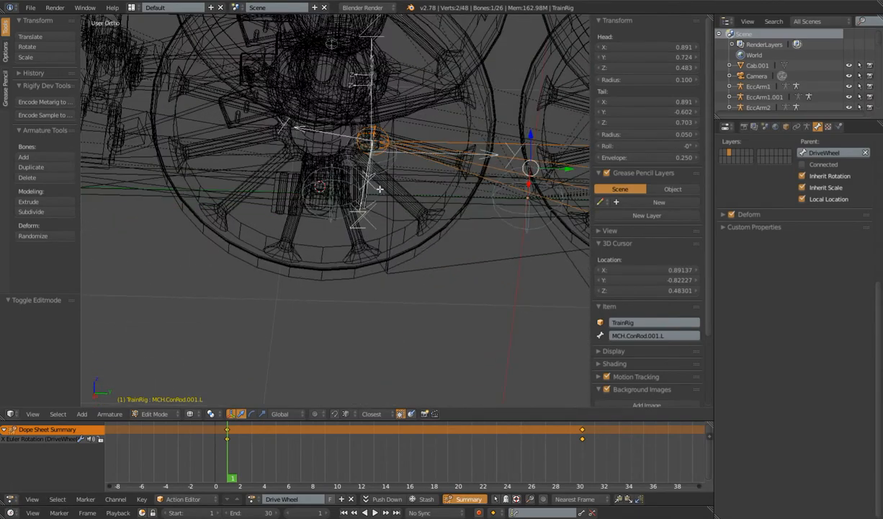
{"action": "scroll", "coordinate": [397, 176], "scroll_direction": "down", "scroll_amount": 4}
{"action": "right_click", "coordinate": [341, 162]}
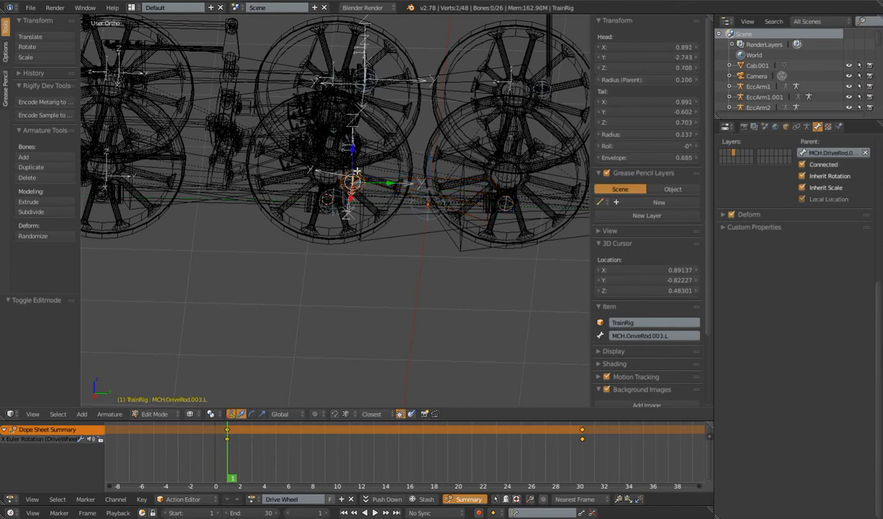
{"action": "right_click", "coordinate": [461, 198]}
{"action": "right_click", "coordinate": [425, 186]}
{"action": "right_click", "coordinate": [406, 180]}
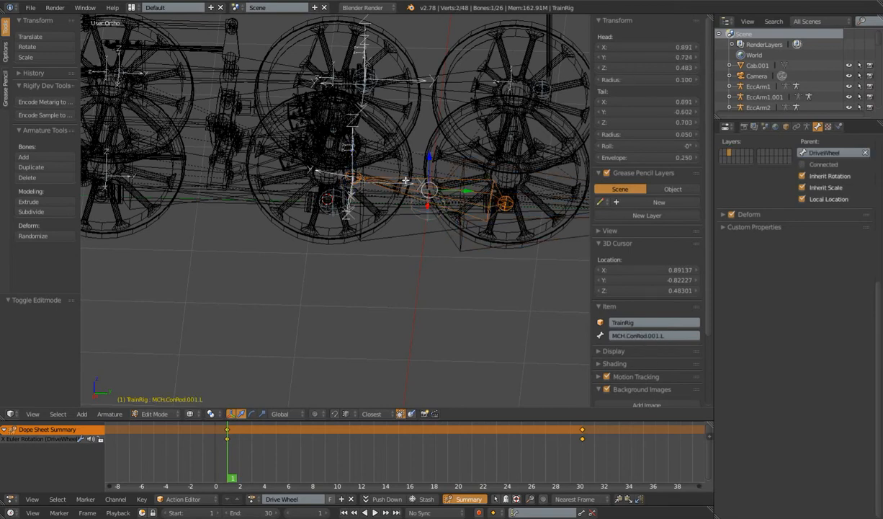
{"action": "right_click", "coordinate": [343, 165]}
Select the tail joint of MCH.ConRod.001.L and snap it to the 3D cursor at the middle wheel's crank pin.
{"action": "scroll", "coordinate": [353, 180], "scroll_direction": "up", "scroll_amount": 6}
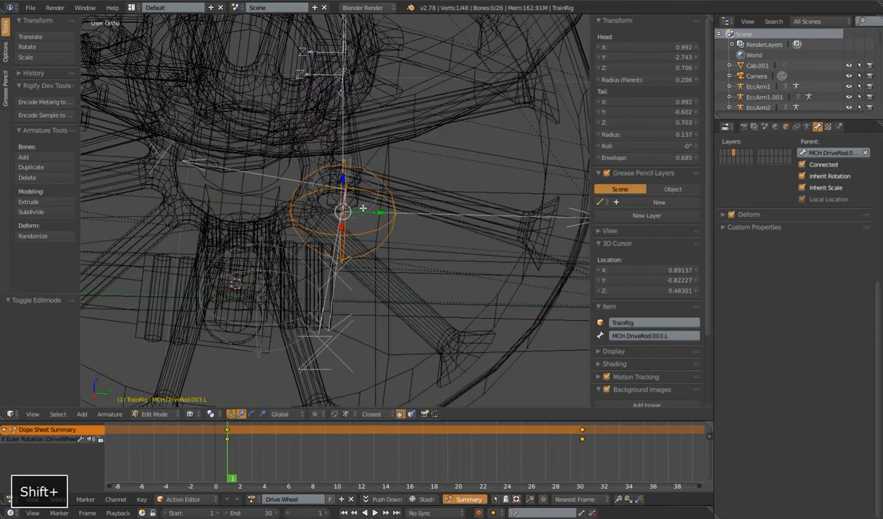
{"action": "right_click", "coordinate": [356, 204]}
{"action": "scroll", "coordinate": [368, 195], "scroll_direction": "down", "scroll_amount": 4}
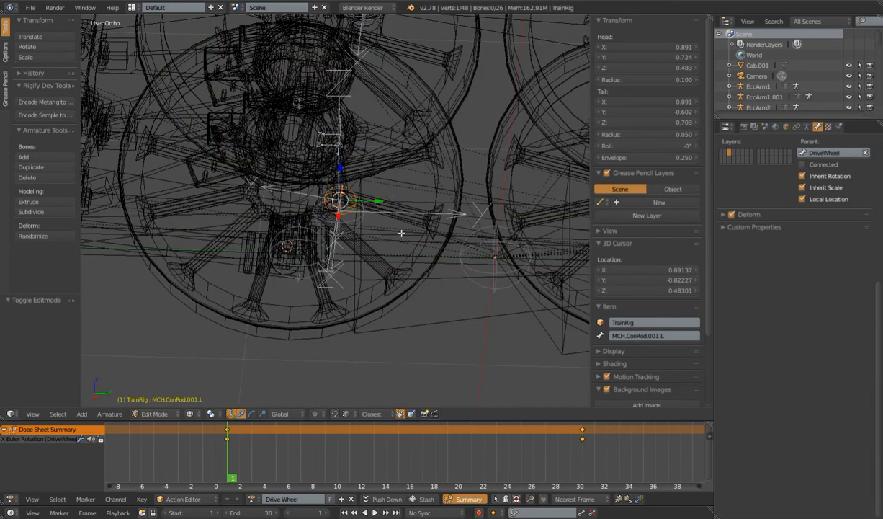
{"action": "scroll", "coordinate": [407, 253], "scroll_direction": "down", "scroll_amount": 3}
{"action": "key", "text": "g"}
{"action": "key", "text": "Escape"}
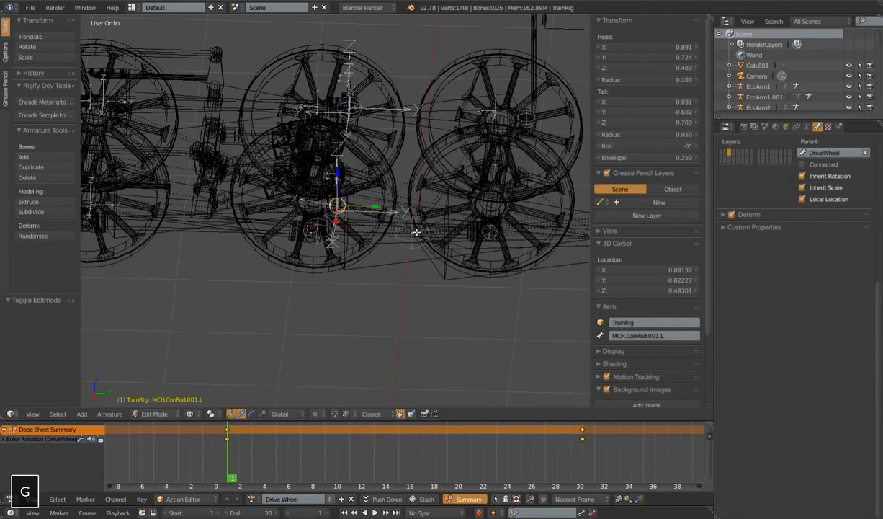
{"action": "key", "text": "ctrl+s"}
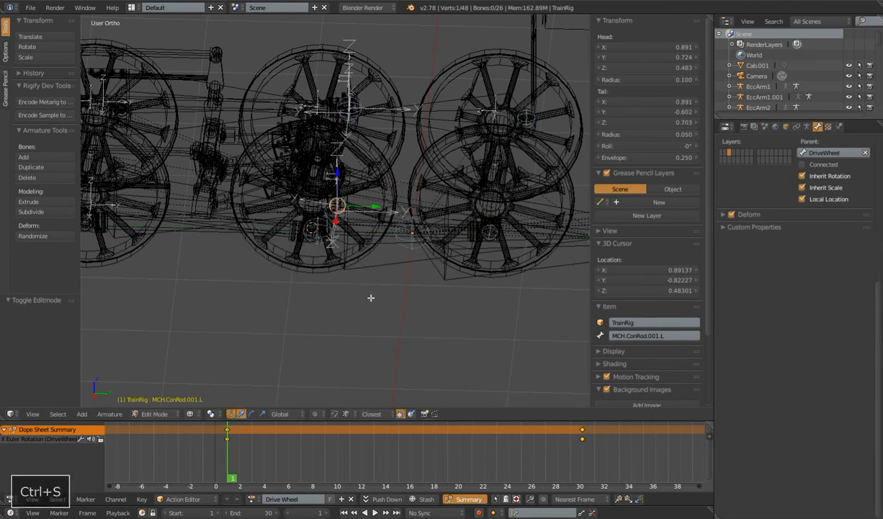
{"action": "key", "text": "shift+s"}
{"action": "left_click", "coordinate": [328, 261]}
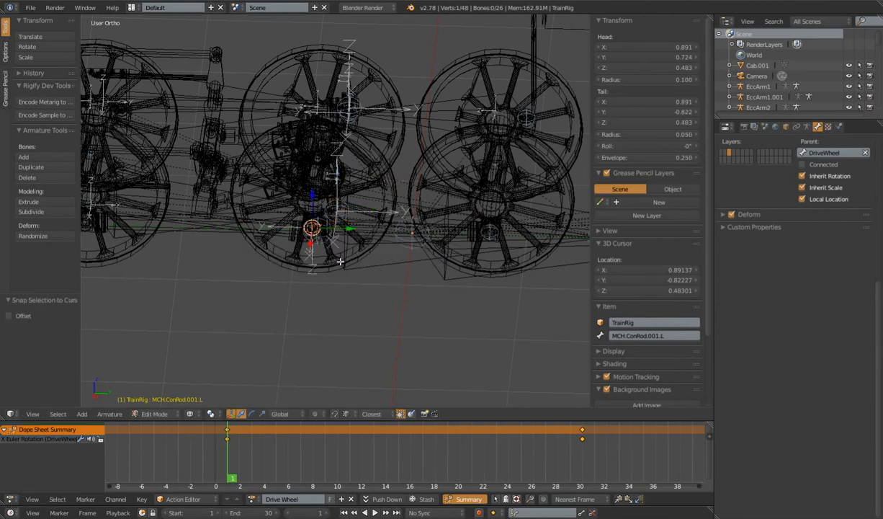
Select the target bone MCH.ConRod.Targ.001.L and snap it to the 3D cursor at the middle wheel's crank pin.
{"action": "scroll", "coordinate": [346, 171], "scroll_direction": "up", "scroll_amount": 8}
{"action": "right_click", "coordinate": [344, 171]}
{"action": "middle_click_drag", "start_coordinate": [422, 209], "coordinate": [308, 151]}
{"action": "middle_click_drag", "start_coordinate": [305, 206], "coordinate": [366, 204]}
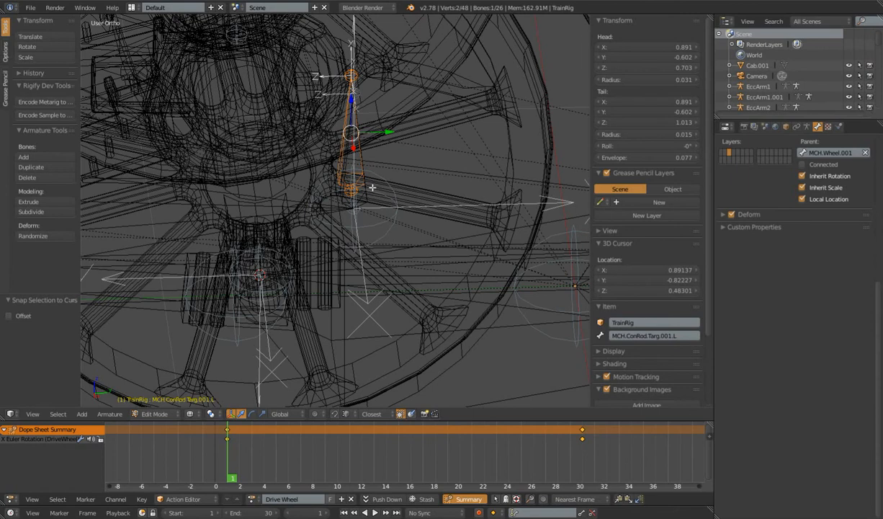
{"action": "key", "text": "shift+s"}
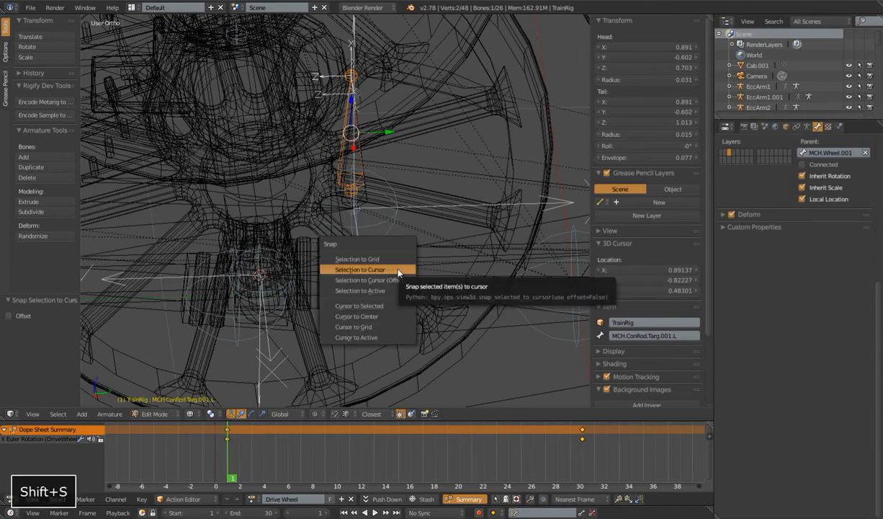
{"action": "left_click", "coordinate": [370, 270]}
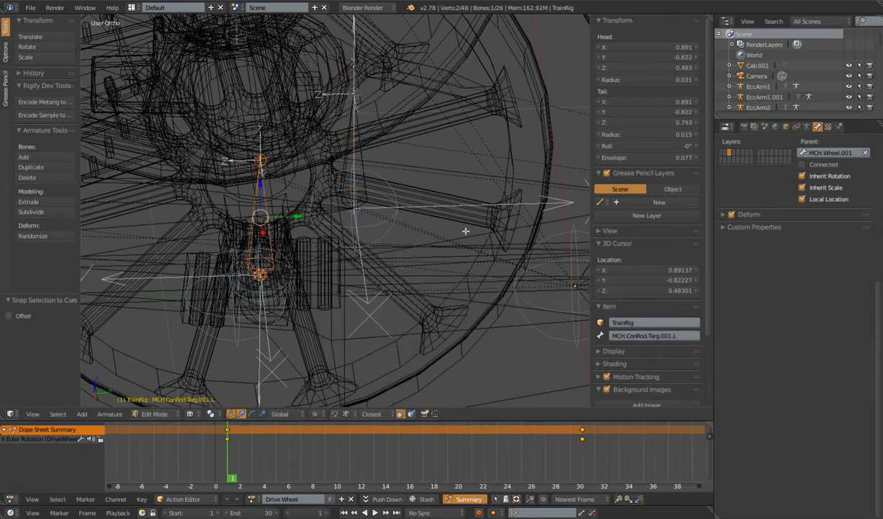
{"action": "scroll", "coordinate": [353, 238], "scroll_direction": "down", "scroll_amount": 5}
{"action": "scroll", "coordinate": [386, 266], "scroll_direction": "up", "scroll_amount": 6}
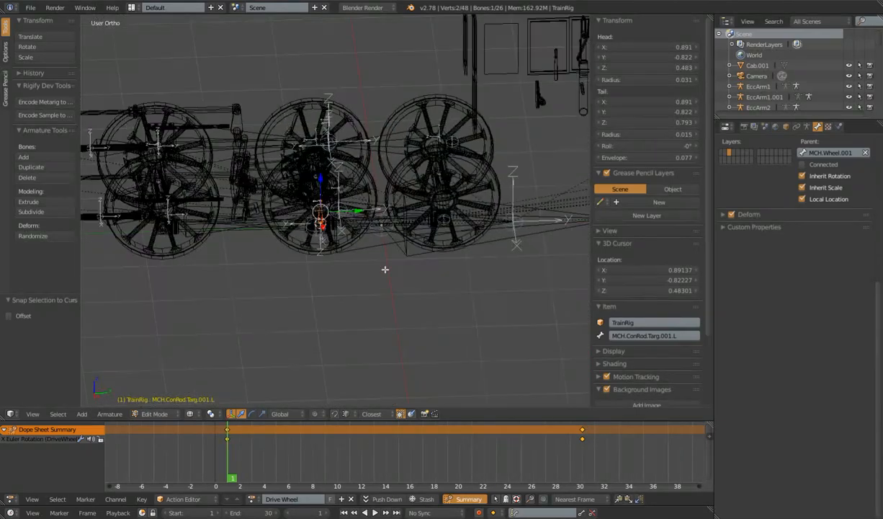
{"action": "scroll", "coordinate": [397, 264], "scroll_direction": "down", "scroll_amount": 5}
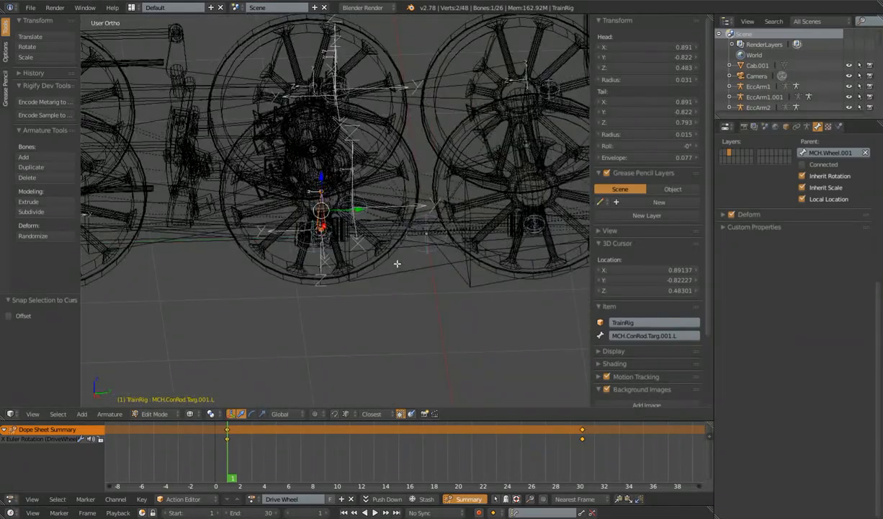
Select the tail joint of MCH.DriveRod.003.L with its target bone and snap both to the 3D cursor at the middle wheel's crank pin.
{"action": "scroll", "coordinate": [400, 261], "scroll_direction": "down", "scroll_amount": 3}
{"action": "middle_click_drag", "start_coordinate": [404, 256], "coordinate": [424, 263]}
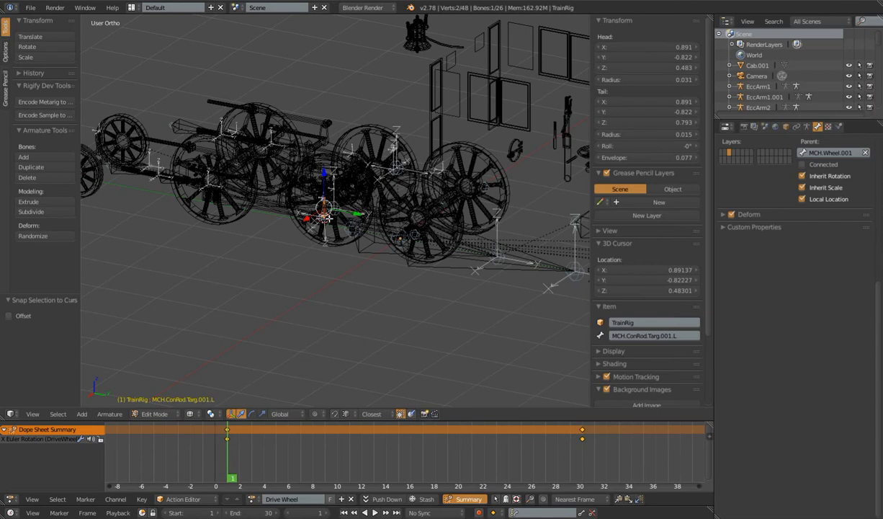
{"action": "middle_click_drag", "start_coordinate": [340, 227], "coordinate": [357, 267]}
{"action": "key", "text": "z"}
{"action": "mouse_move", "coordinate": [340, 268]}
{"action": "middle_mouse_down"}
{"action": "mouse_move", "coordinate": [366, 275]}
{"action": "mouse_move", "coordinate": [430, 244]}
{"action": "mouse_move", "coordinate": [425, 258]}
{"action": "middle_mouse_up"}
{"action": "scroll", "coordinate": [426, 258], "scroll_direction": "up", "scroll_amount": 3}
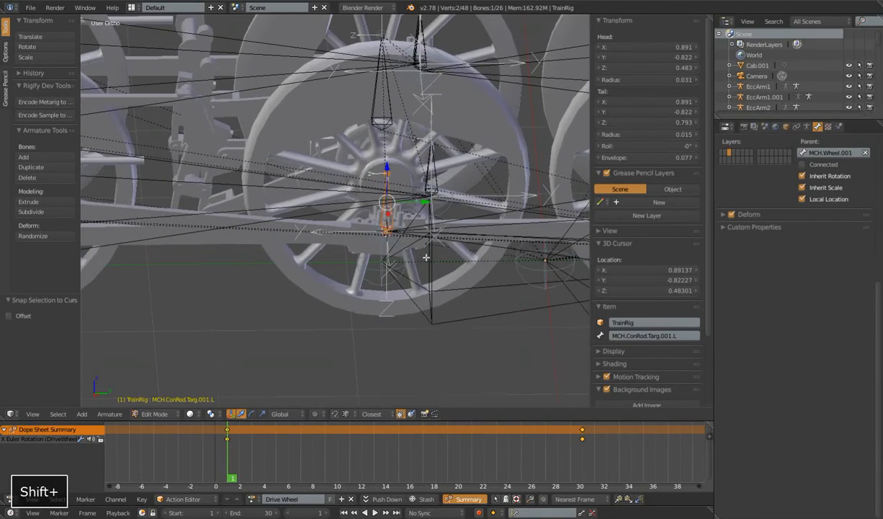
{"action": "middle_click_drag", "start_coordinate": [447, 224], "coordinate": [447, 194]}
{"action": "right_click", "coordinate": [433, 171]}
{"action": "right_click", "coordinate": [447, 185], "text": "shift"}
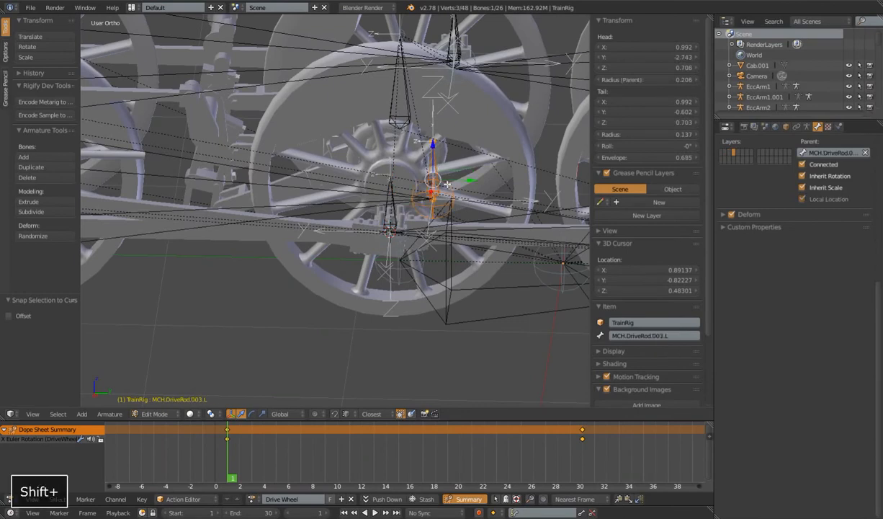
{"action": "key", "text": "shift+s"}
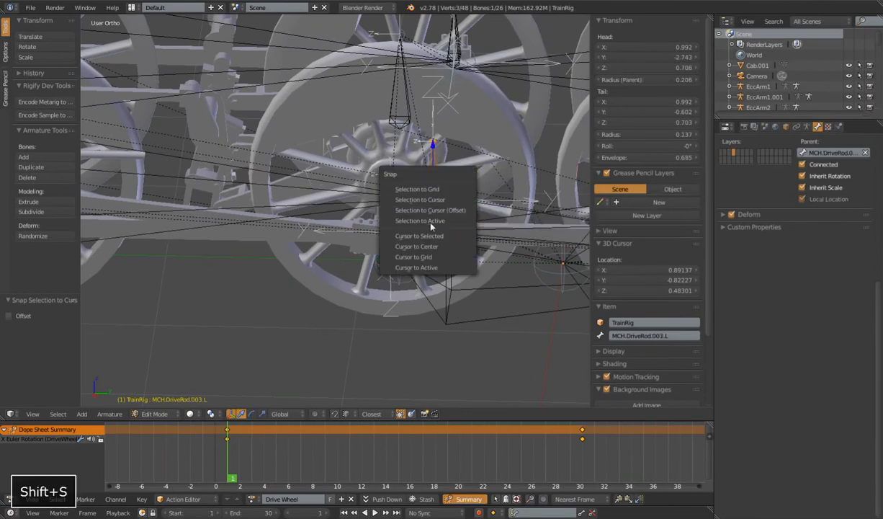
{"action": "left_click", "coordinate": [433, 201]}
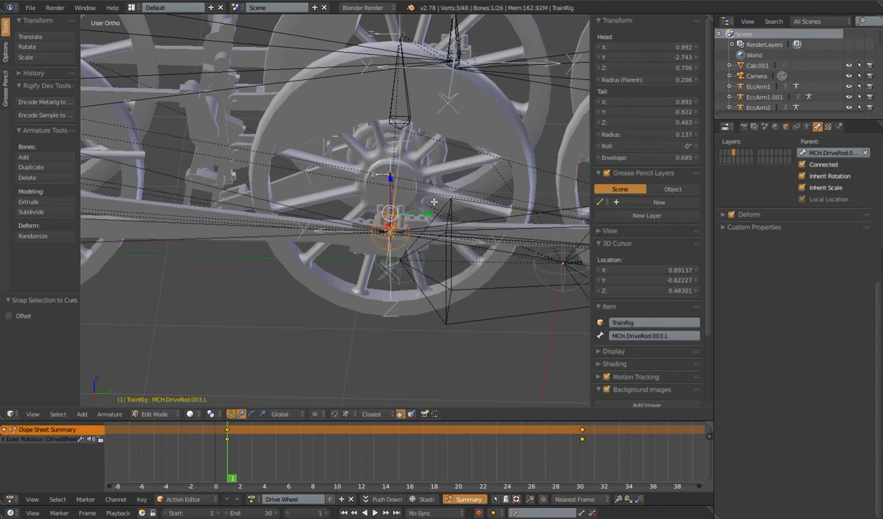
Copy the head X value of MCH.DriveRod.001.L and apply it as the tail X of MCH.DriveRod.003.L, 0.992.
{"action": "middle_click_drag", "start_coordinate": [388, 187], "coordinate": [349, 291]}
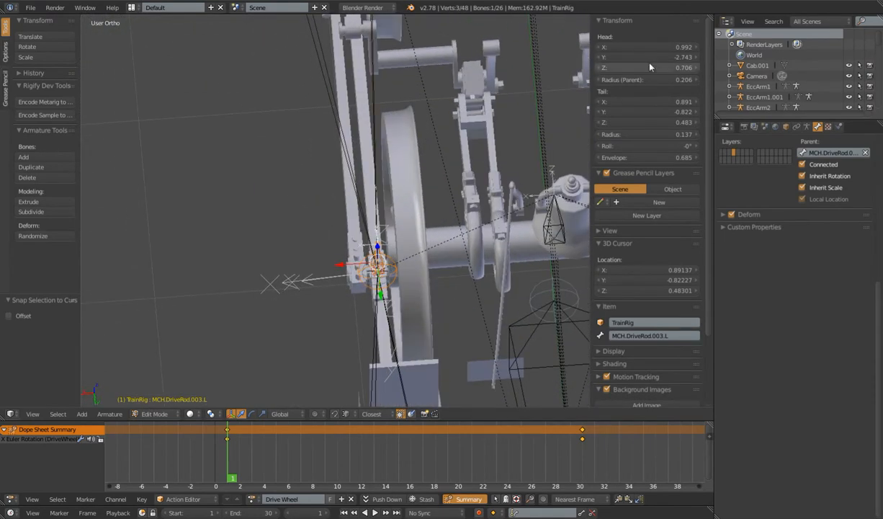
{"action": "middle_click_drag", "start_coordinate": [354, 204], "coordinate": [367, 206]}
{"action": "middle_click_drag", "start_coordinate": [362, 118], "coordinate": [338, 168], "text": "shift"}
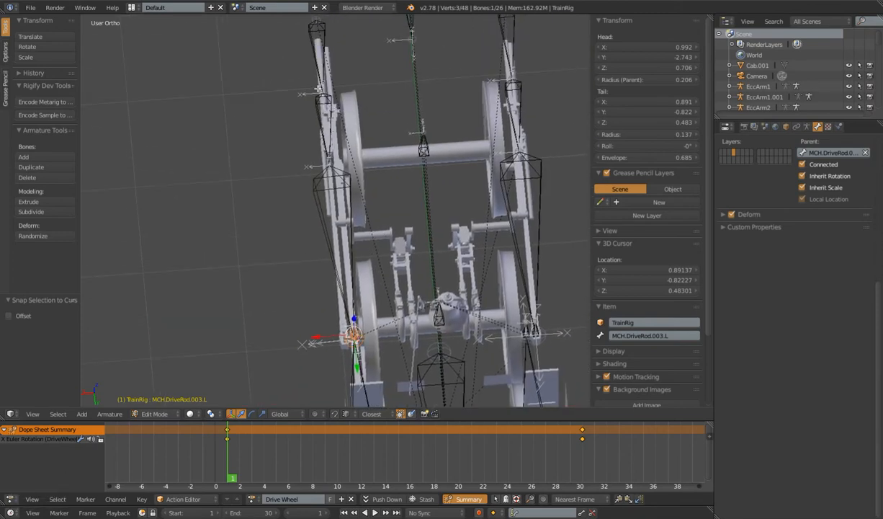
{"action": "right_click", "coordinate": [314, 43]}
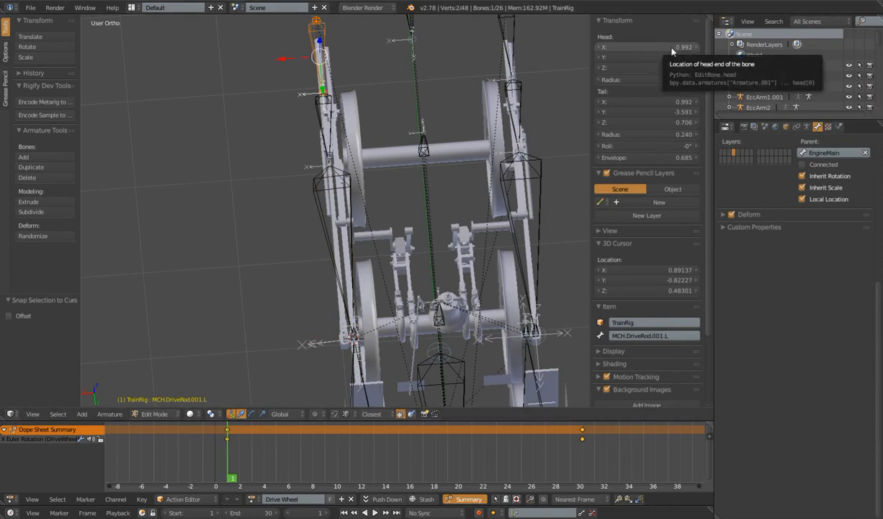
{"action": "key", "text": "ctrl+c"}
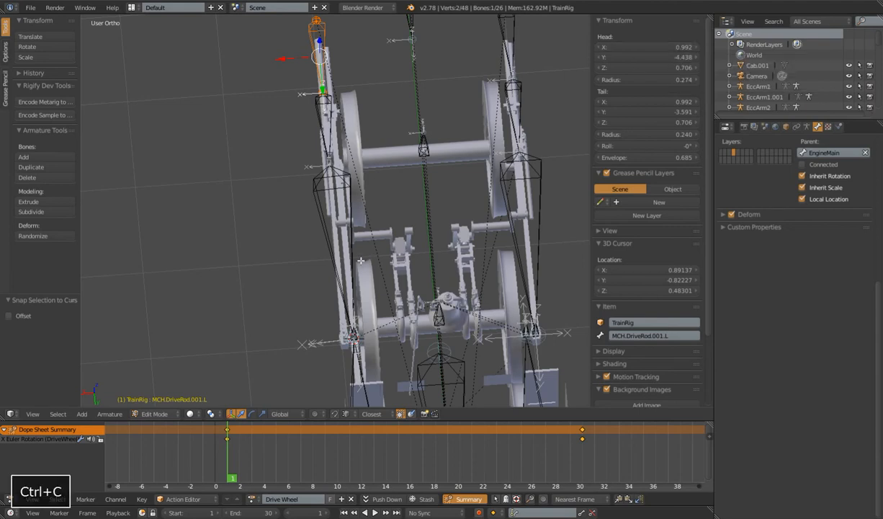
{"action": "middle_click_drag", "start_coordinate": [372, 300], "coordinate": [398, 250], "text": "shift"}
{"action": "right_click", "coordinate": [367, 201]}
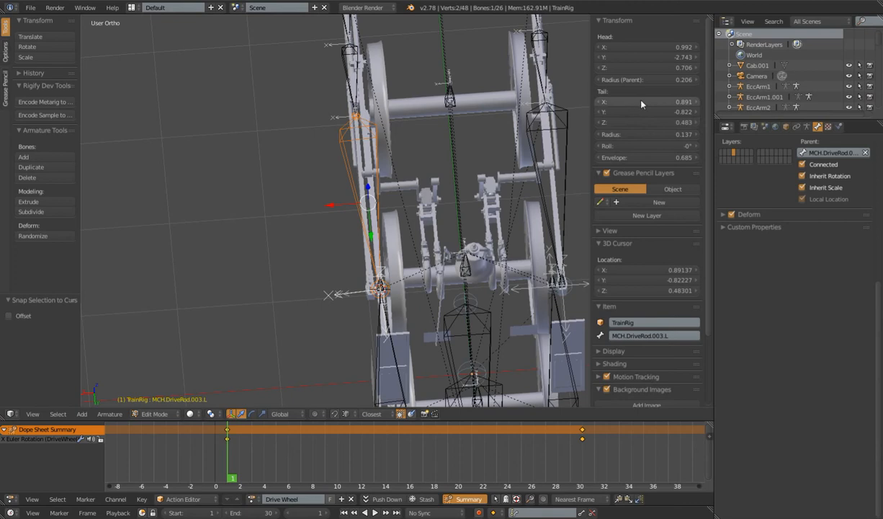
{"action": "key", "text": "ctrl+v"}
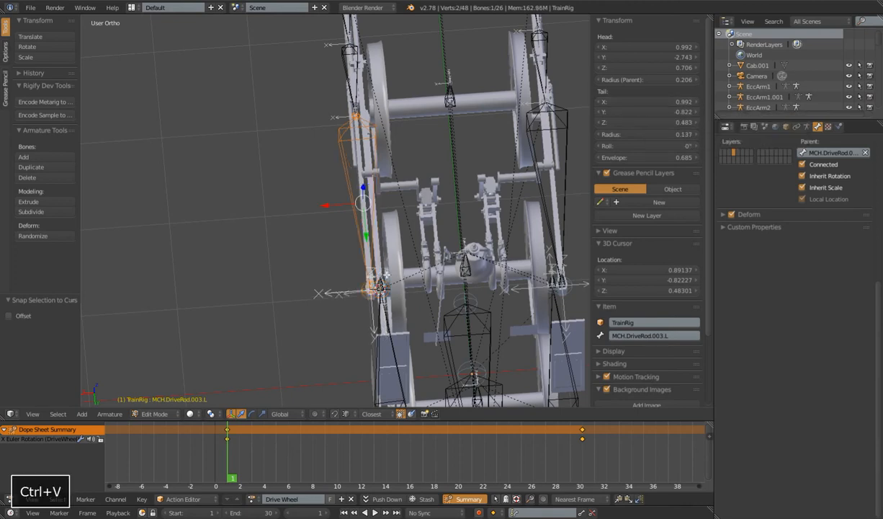
Select the target bone MCH.DriveRod.Targ.001.L and set its tail and head X to the copied value 0.992.
{"action": "right_click", "coordinate": [373, 286]}
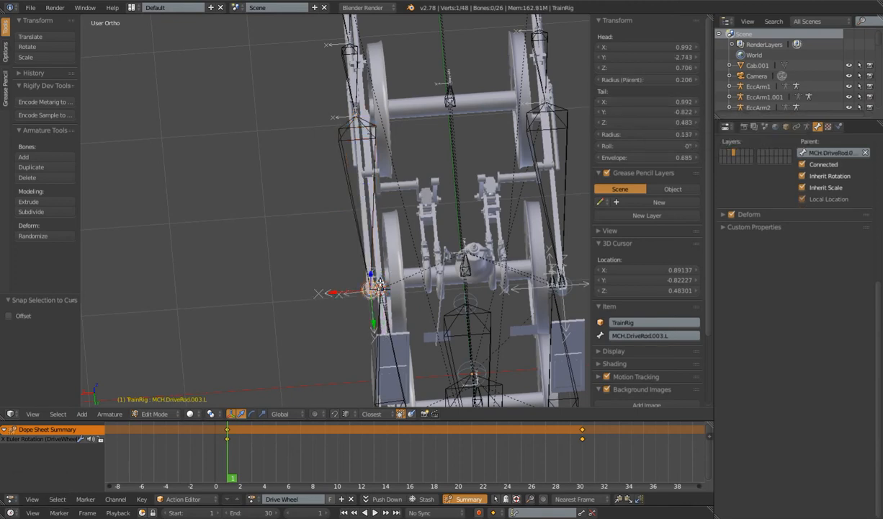
{"action": "middle_click_drag", "start_coordinate": [368, 278], "coordinate": [441, 238]}
{"action": "scroll", "coordinate": [440, 238], "scroll_direction": "up", "scroll_amount": 3}
{"action": "right_click", "coordinate": [481, 250]}
{"action": "right_click", "coordinate": [479, 250]}
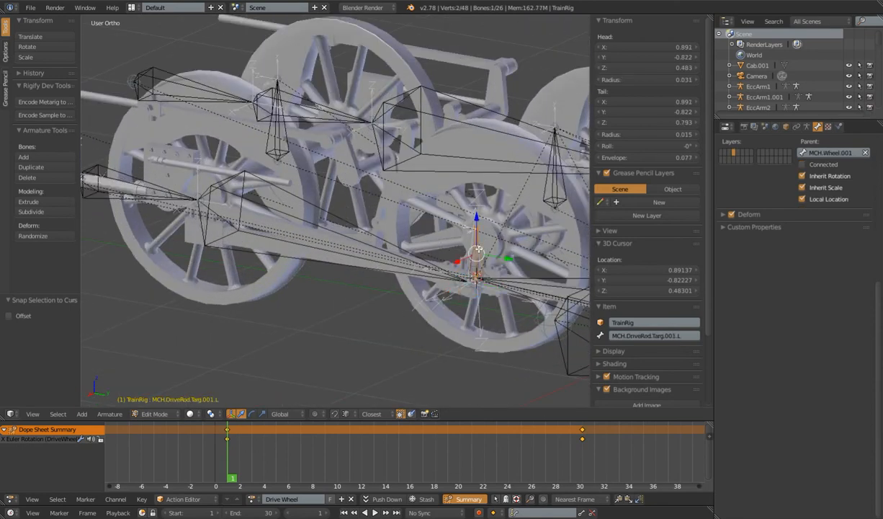
{"action": "right_click", "coordinate": [478, 249]}
{"action": "right_click", "coordinate": [478, 250]}
{"action": "right_click", "coordinate": [477, 251]}
{"action": "right_click", "coordinate": [479, 249]}
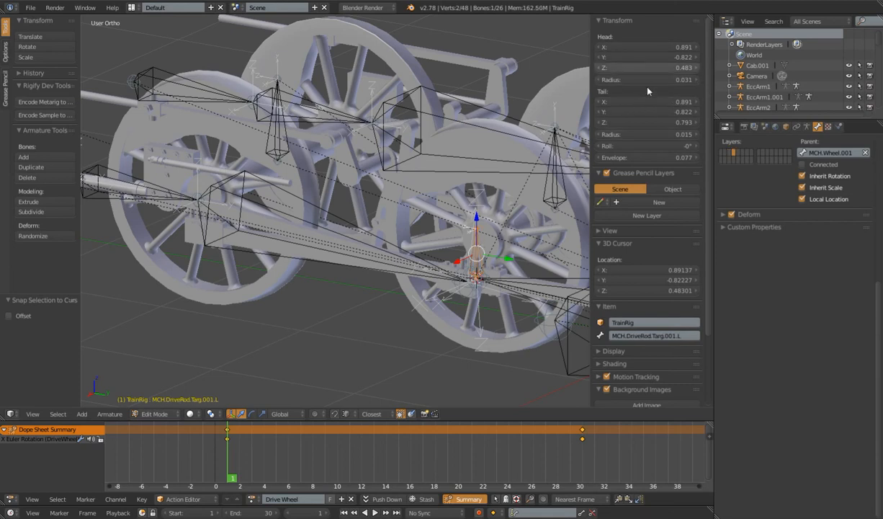
{"action": "key", "text": "ctrl+v"}
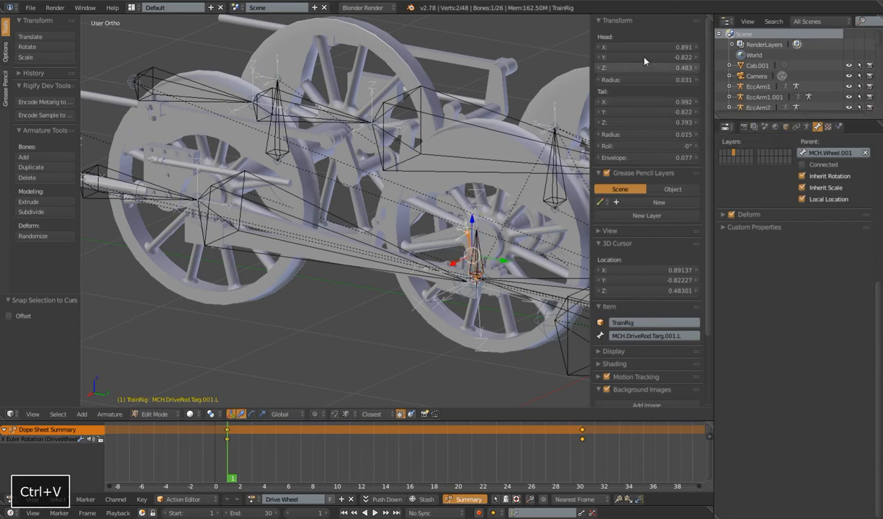
Select the tail joint of MCH.DriveRod.002.L, where it meets the long drive rod bone at the front driving wheel.
{"action": "middle_click_drag", "start_coordinate": [500, 271], "coordinate": [451, 278]}
{"action": "middle_click_drag", "start_coordinate": [412, 237], "coordinate": [438, 281]}
{"action": "scroll", "coordinate": [354, 281], "scroll_direction": "down", "scroll_amount": 5}
{"action": "scroll", "coordinate": [304, 280], "scroll_direction": "up", "scroll_amount": 3}
{"action": "middle_click_drag", "start_coordinate": [412, 281], "coordinate": [459, 283], "text": "shift"}
{"action": "scroll", "coordinate": [454, 294], "scroll_direction": "up", "scroll_amount": 4}
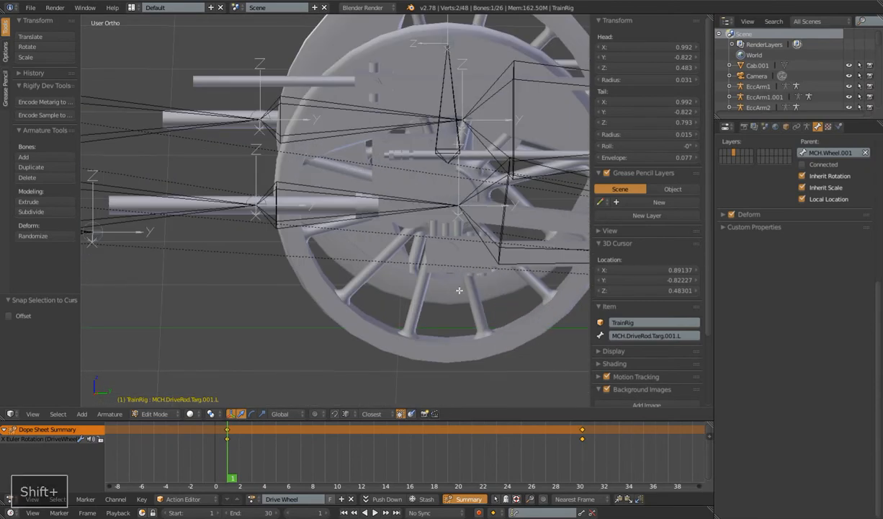
{"action": "right_click", "coordinate": [458, 205]}
{"action": "middle_click_drag", "start_coordinate": [459, 205], "coordinate": [389, 269]}
{"action": "scroll", "coordinate": [512, 253], "scroll_direction": "down", "scroll_amount": 2}
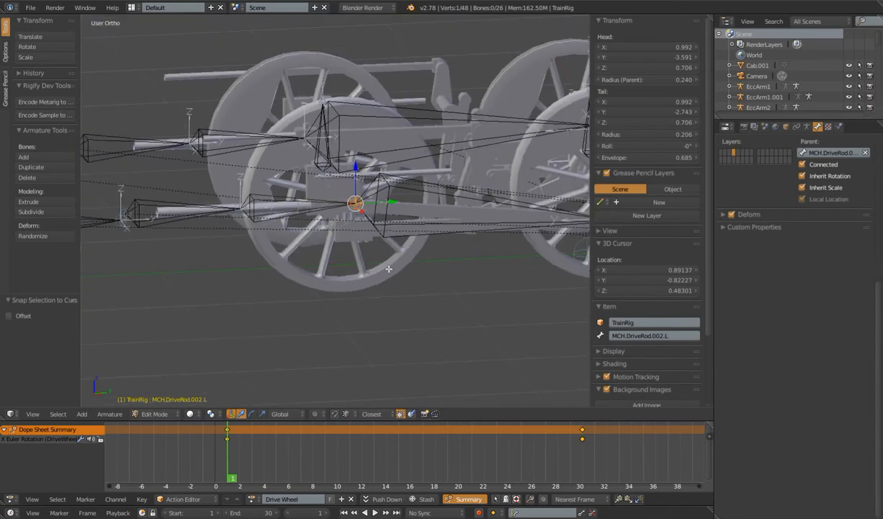
{"action": "scroll", "coordinate": [389, 268], "scroll_direction": "up", "scroll_amount": 3}
Select the round pin of the Crosshead_r.001 mesh in Edit Mode and snap the 3D cursor to it.
{"action": "key", "text": "Tab"}
{"action": "middle_click_drag", "start_coordinate": [327, 224], "coordinate": [424, 320]}
{"action": "scroll", "coordinate": [418, 288], "scroll_direction": "up", "scroll_amount": 2}
{"action": "right_click", "coordinate": [394, 222]}
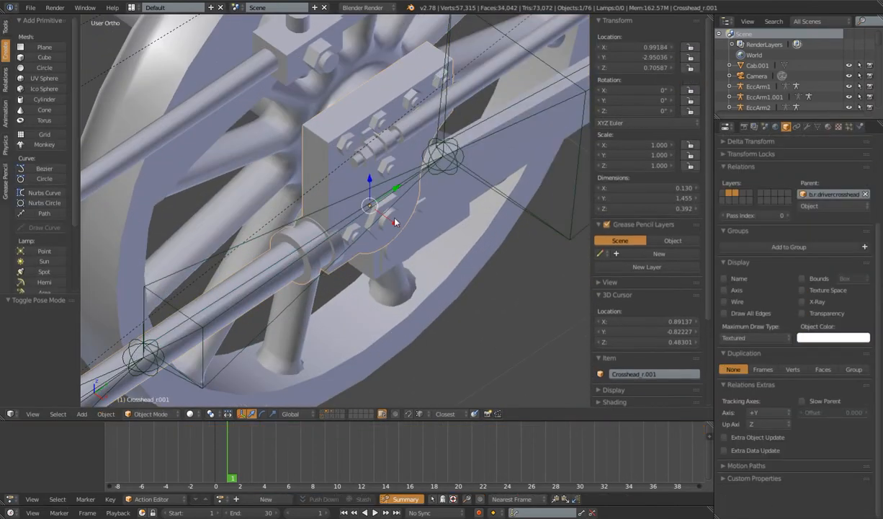
{"action": "key", "text": "Tab"}
{"action": "middle_click_drag", "start_coordinate": [322, 234], "coordinate": [436, 297]}
{"action": "right_click", "coordinate": [374, 247], "text": "alt"}
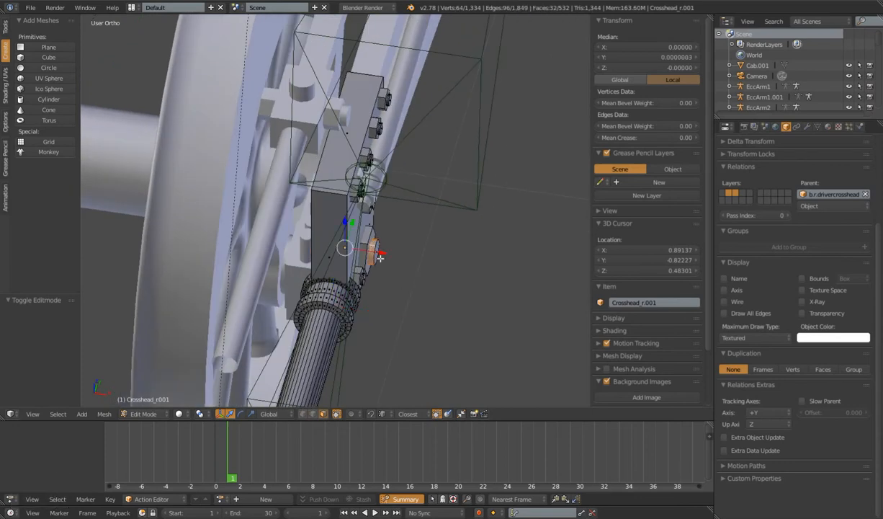
{"action": "key", "text": "shift+s"}
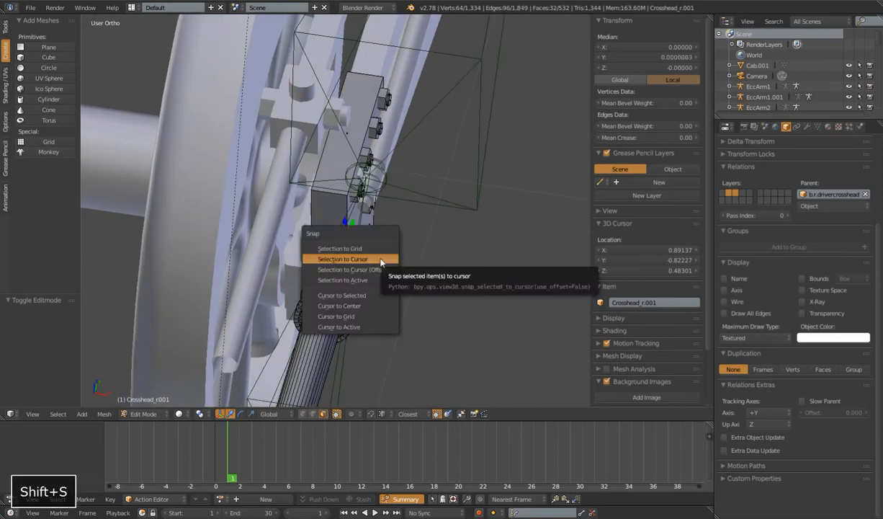
{"action": "left_click", "coordinate": [364, 283]}
Check in wireframe and solid view how the 3D cursor sits within the crosshead's pin.
{"action": "scroll", "coordinate": [432, 287], "scroll_direction": "down", "scroll_amount": 4}
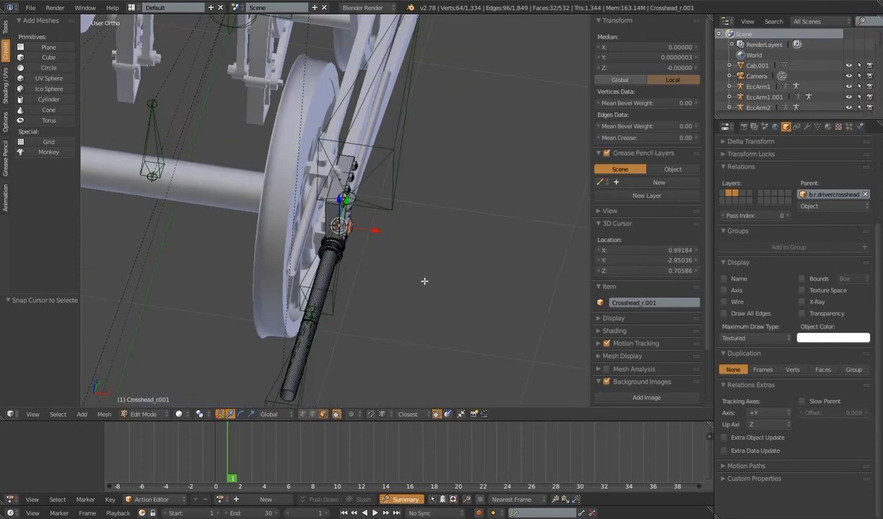
{"action": "key", "text": "z"}
{"action": "middle_click_drag", "start_coordinate": [387, 247], "coordinate": [409, 278]}
{"action": "scroll", "coordinate": [382, 265], "scroll_direction": "up", "scroll_amount": 4}
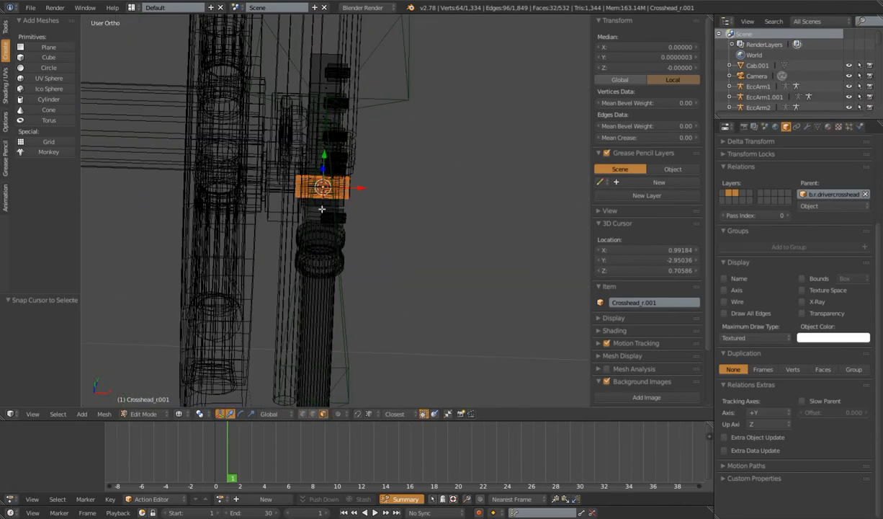
{"action": "mouse_move", "coordinate": [379, 235]}
{"action": "middle_mouse_down"}
{"action": "mouse_move", "coordinate": [378, 284]}
{"action": "mouse_move", "coordinate": [413, 199]}
{"action": "mouse_move", "coordinate": [420, 322]}
{"action": "mouse_move", "coordinate": [404, 268]}
{"action": "middle_mouse_up"}
{"action": "key", "text": "z"}
{"action": "scroll", "coordinate": [400, 252], "scroll_direction": "up", "scroll_amount": 3}
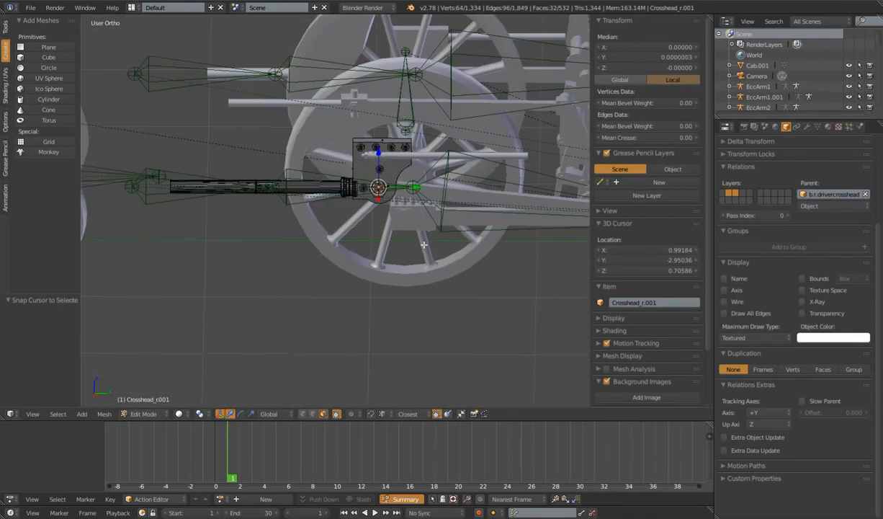
Reselect the tail joint of MCH.DriveRod.002.L in TrainRig's Edit Mode and snap it to the 3D cursor at the crosshead pin.
{"action": "middle_click_drag", "start_coordinate": [415, 186], "coordinate": [402, 228], "text": "shift"}
{"action": "key", "text": "Tab"}
{"action": "right_click", "coordinate": [383, 223]}
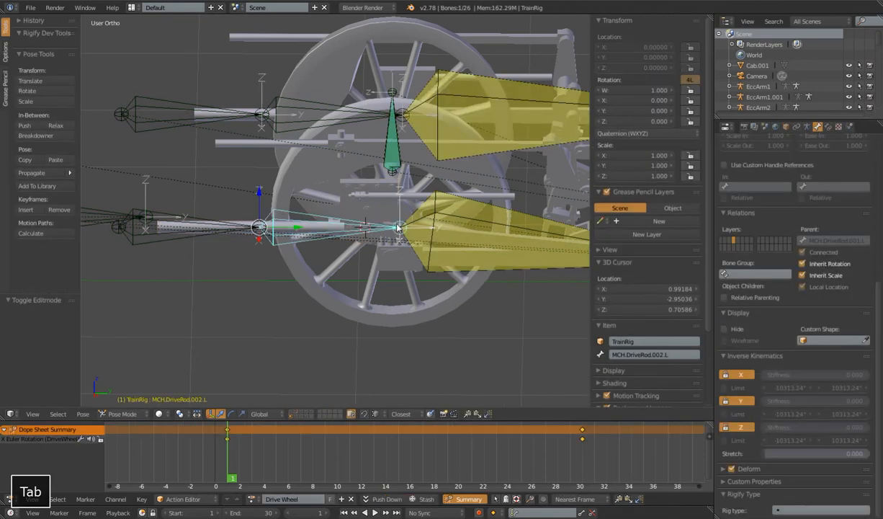
{"action": "key", "text": "Tab"}
{"action": "right_click", "coordinate": [402, 223]}
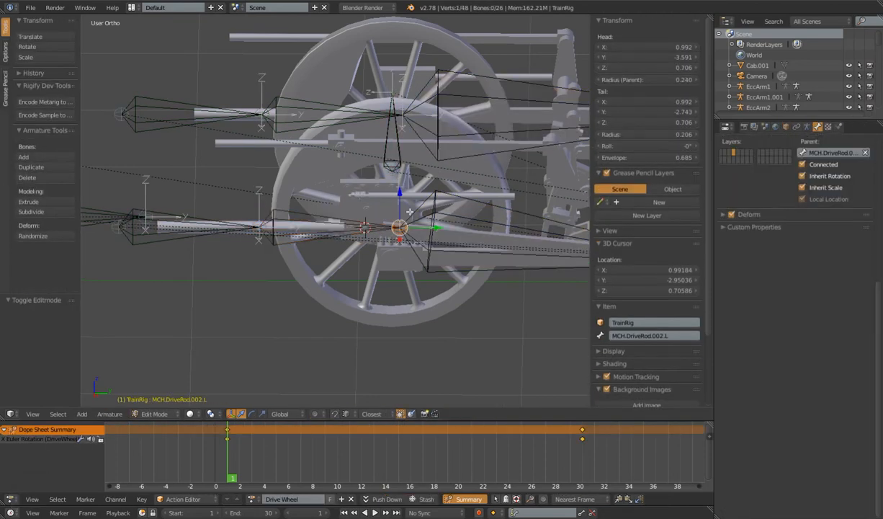
{"action": "scroll", "coordinate": [442, 260], "scroll_direction": "down", "scroll_amount": 4}
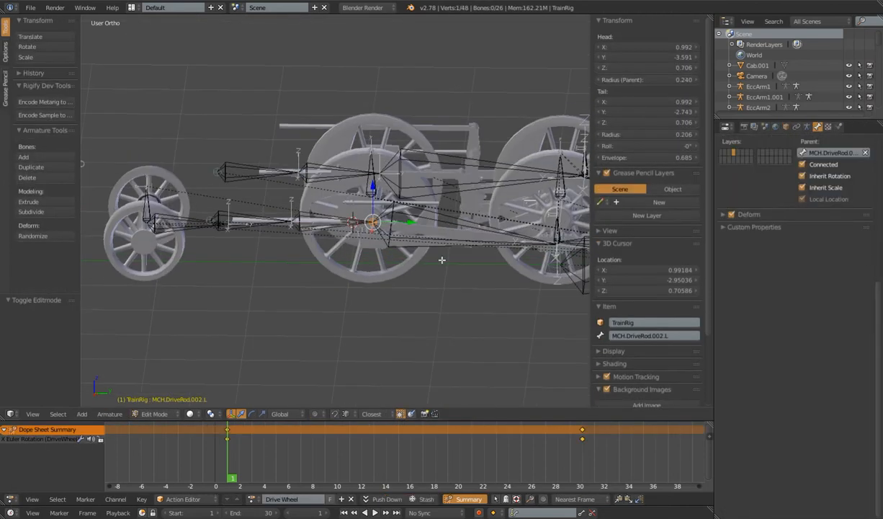
{"action": "key", "text": "shift+s"}
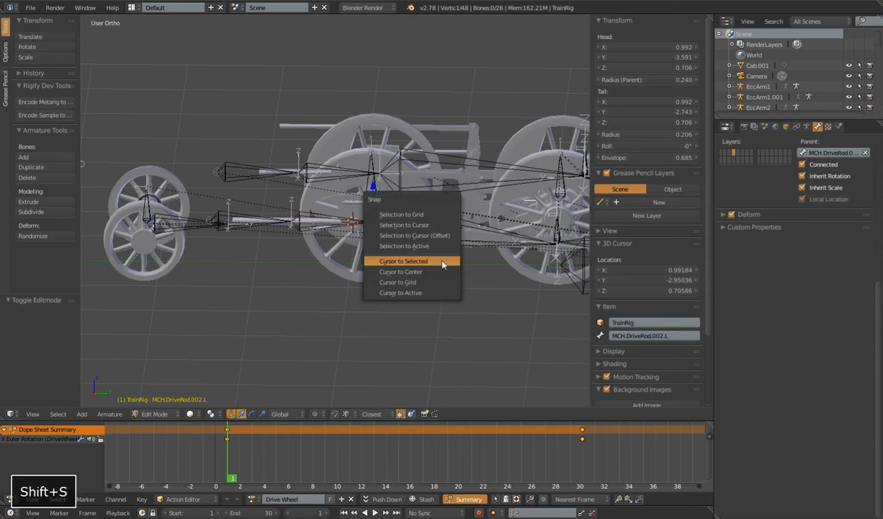
{"action": "left_click", "coordinate": [423, 221]}
Play the wheel animation in Pose Mode to check the rod bones, and return to frame 1.
{"action": "scroll", "coordinate": [401, 255], "scroll_direction": "down", "scroll_amount": 3}
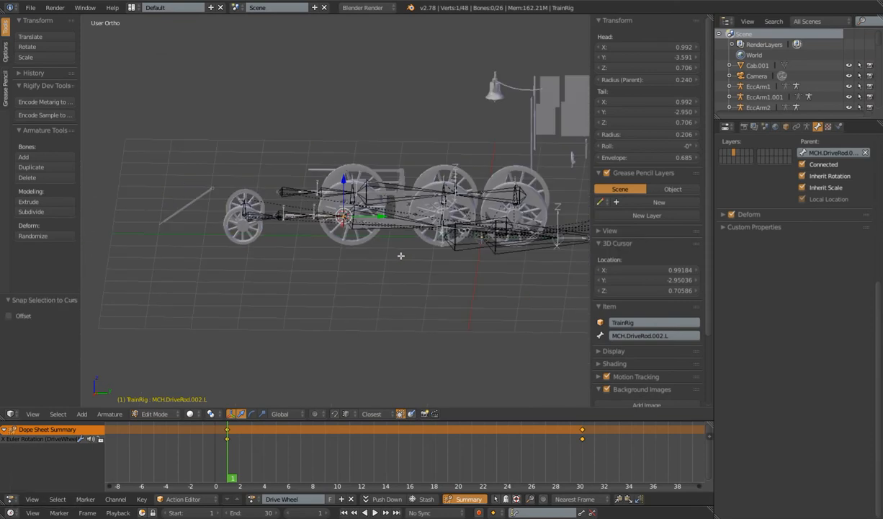
{"action": "key", "text": "alt+a"}
{"action": "key", "text": "Tab"}
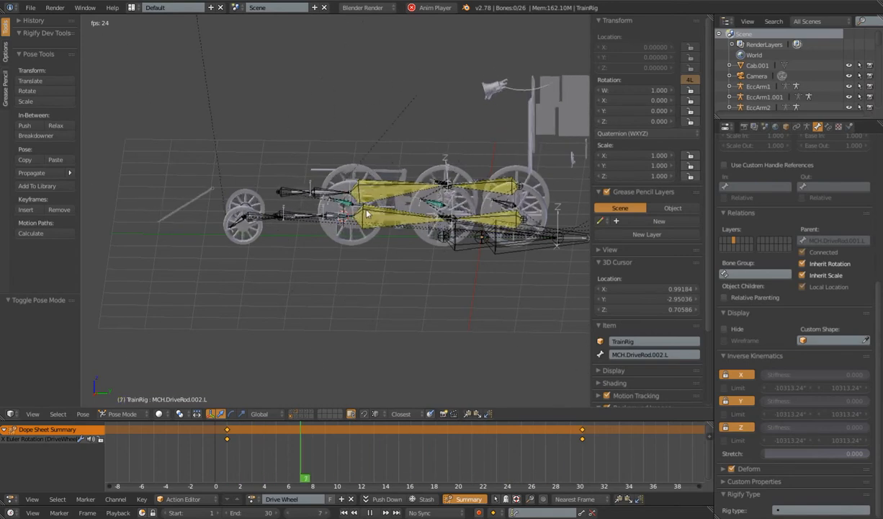
{"action": "key", "text": "alt+a"}
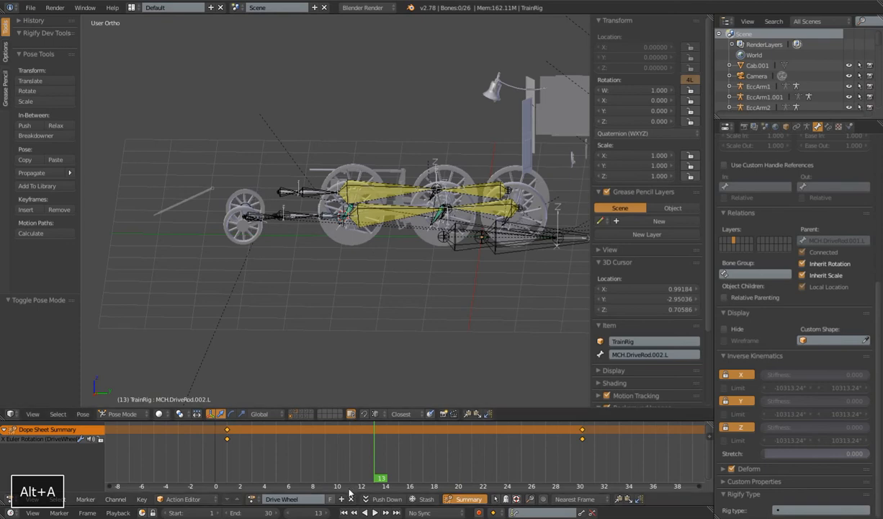
{"action": "key", "text": "shift+Left"}
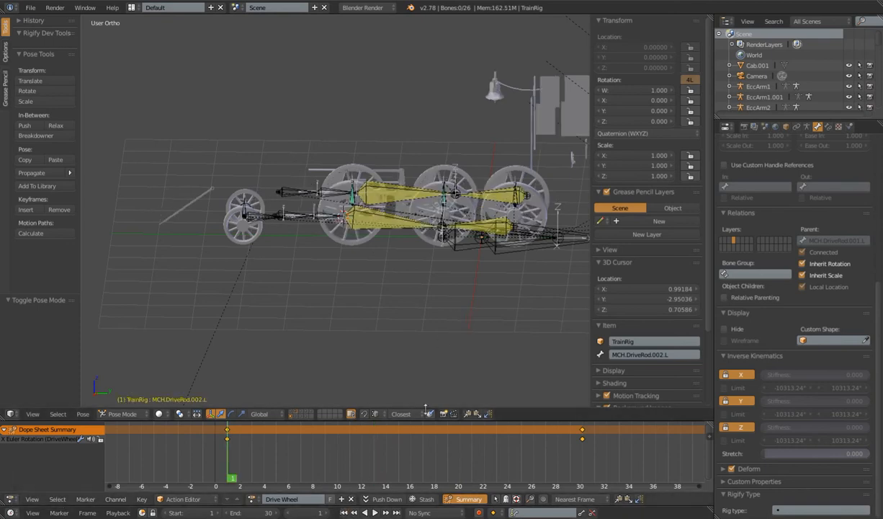
Hide the scene layer holding the TrainRig armature so only the locomotive meshes are shown.
{"action": "middle_click_drag", "start_coordinate": [517, 304], "coordinate": [445, 325], "text": "shift"}
{"action": "scroll", "coordinate": [445, 325], "scroll_direction": "up", "scroll_amount": 5}
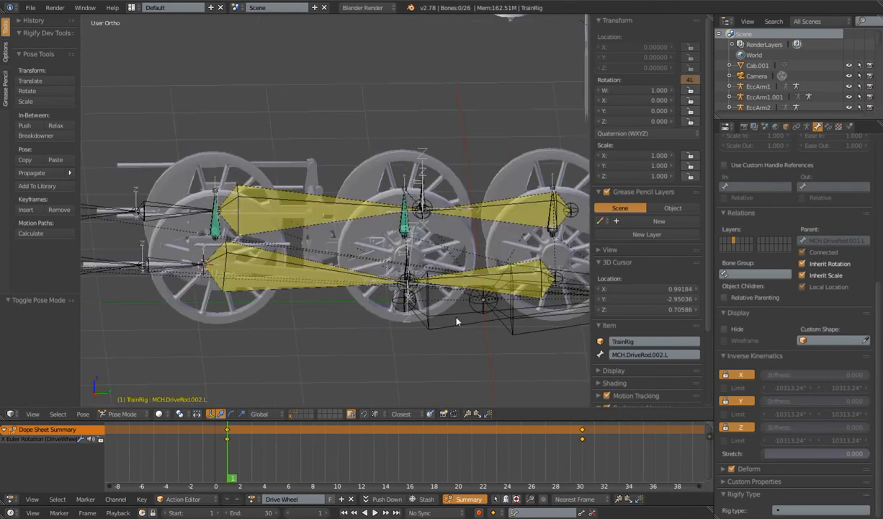
{"action": "left_click", "coordinate": [297, 413], "text": "shift"}
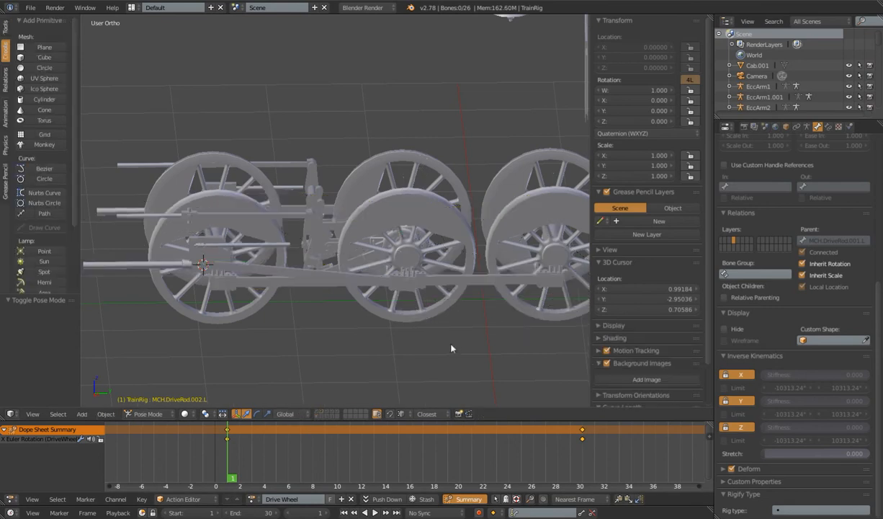
Clear the parents of LocoDriverConrod, LocoDriverRod, Crosshead_r.001 and the crosshead's Cylinder while keeping their transformation.
{"action": "scroll", "coordinate": [440, 325], "scroll_direction": "down", "scroll_amount": 4}
{"action": "middle_click_drag", "start_coordinate": [432, 309], "coordinate": [427, 318]}
{"action": "scroll", "coordinate": [426, 318], "scroll_direction": "up", "scroll_amount": 5}
{"action": "right_click", "coordinate": [484, 288]}
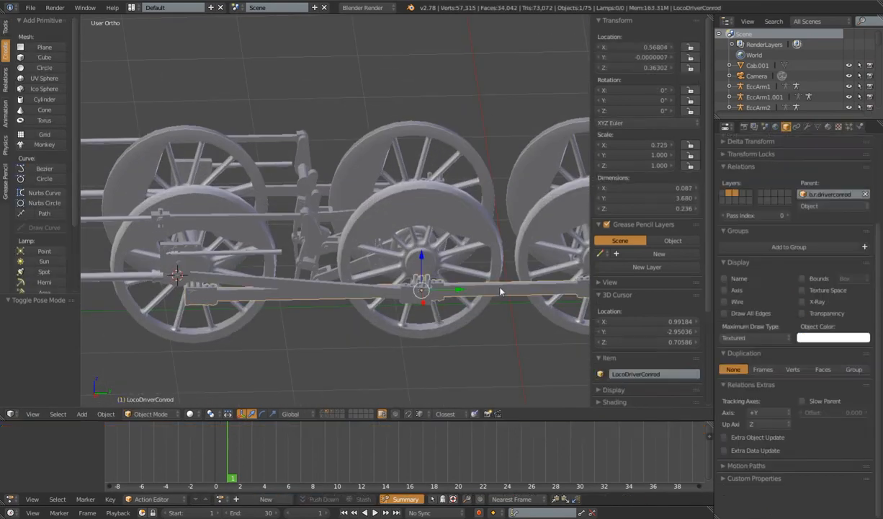
{"action": "scroll", "coordinate": [501, 291], "scroll_direction": "down", "scroll_amount": 4}
{"action": "right_click", "coordinate": [326, 244], "text": "shift"}
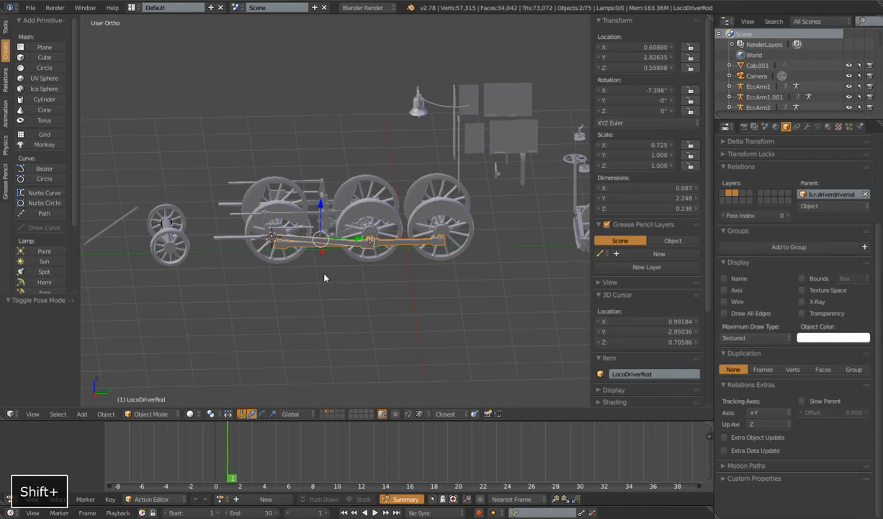
{"action": "scroll", "coordinate": [353, 292], "scroll_direction": "up", "scroll_amount": 4}
{"action": "right_click", "coordinate": [337, 292], "text": "shift"}
{"action": "middle_click_drag", "start_coordinate": [415, 303], "coordinate": [373, 292], "text": "shift"}
{"action": "right_click", "coordinate": [393, 262], "text": "shift"}
{"action": "scroll", "coordinate": [396, 266], "scroll_direction": "down", "scroll_amount": 4}
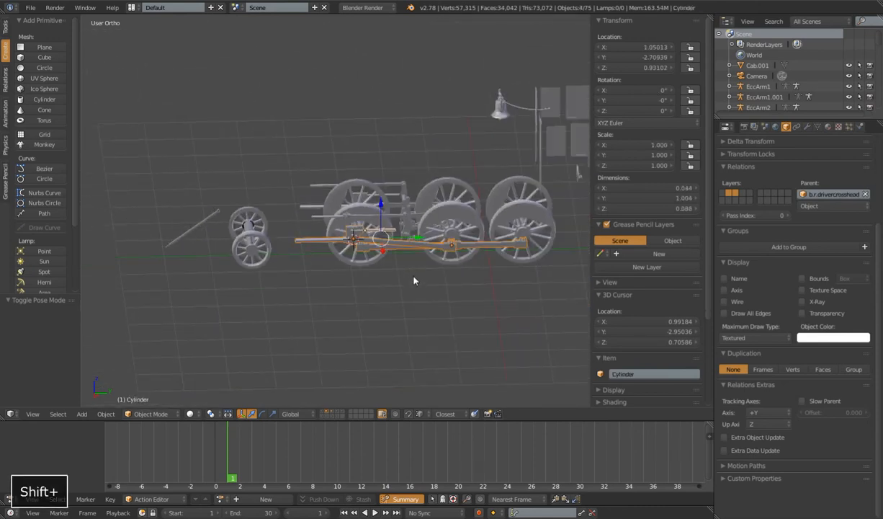
{"action": "key", "text": "alt+p"}
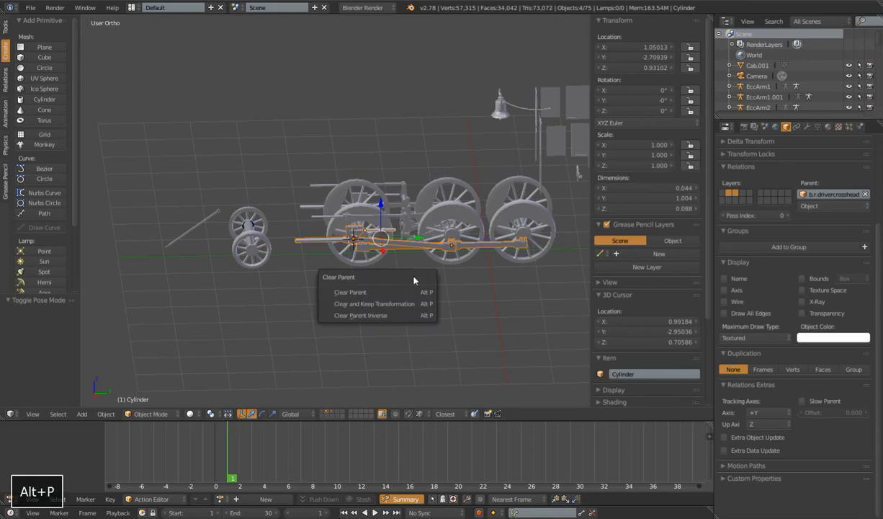
{"action": "left_click", "coordinate": [413, 304]}
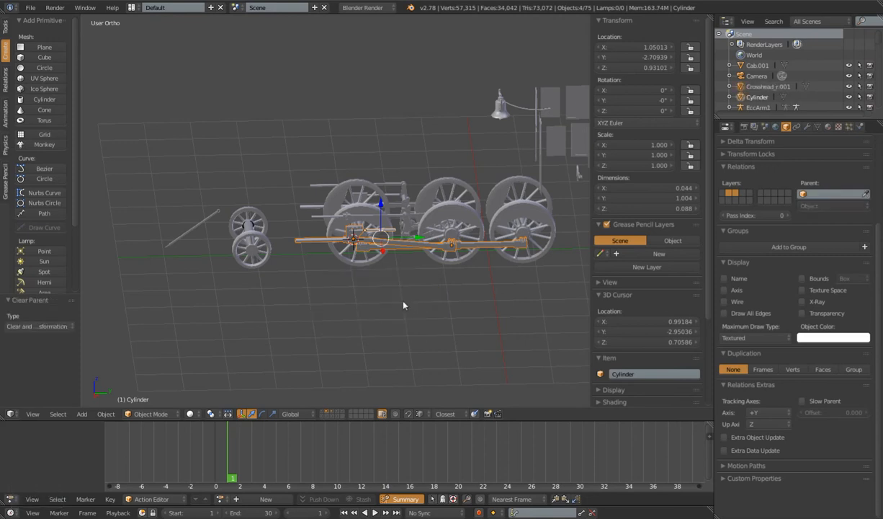
Apply location, rotation and scale to the four selected rod and crosshead meshes.
{"action": "key", "text": "ctrl+a"}
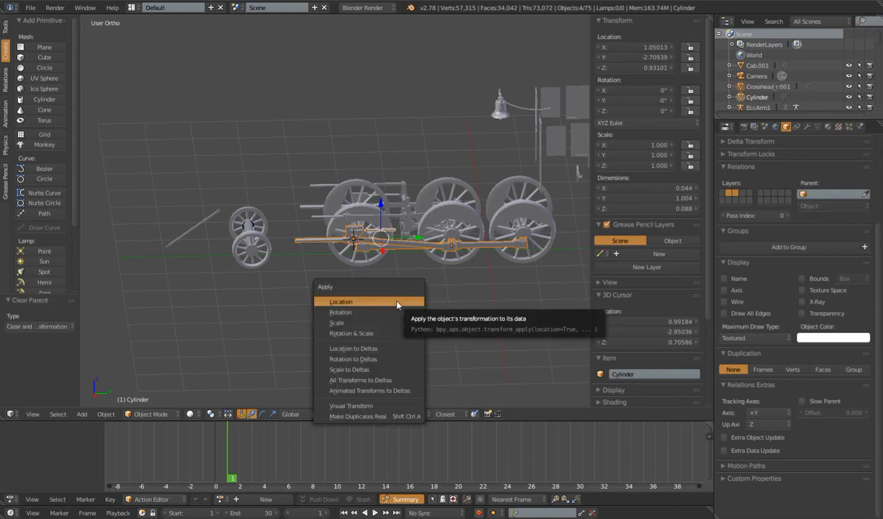
{"action": "left_click", "coordinate": [404, 303]}
{"action": "left_click", "coordinate": [9, 329]}
{"action": "left_click", "coordinate": [8, 341]}
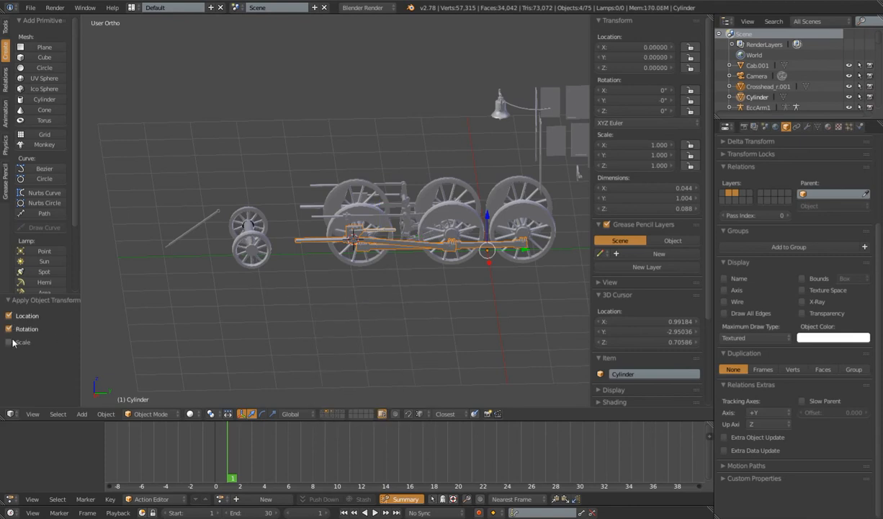
Show the TrainRig armature layer again together with the locomotive meshes.
{"action": "left_click", "coordinate": [321, 416], "text": "shift"}
{"action": "middle_click_drag", "start_coordinate": [382, 326], "coordinate": [246, 296], "text": "shift"}
{"action": "scroll", "coordinate": [360, 310], "scroll_direction": "up", "scroll_amount": 2}
{"action": "scroll", "coordinate": [360, 311], "scroll_direction": "up", "scroll_amount": 4}
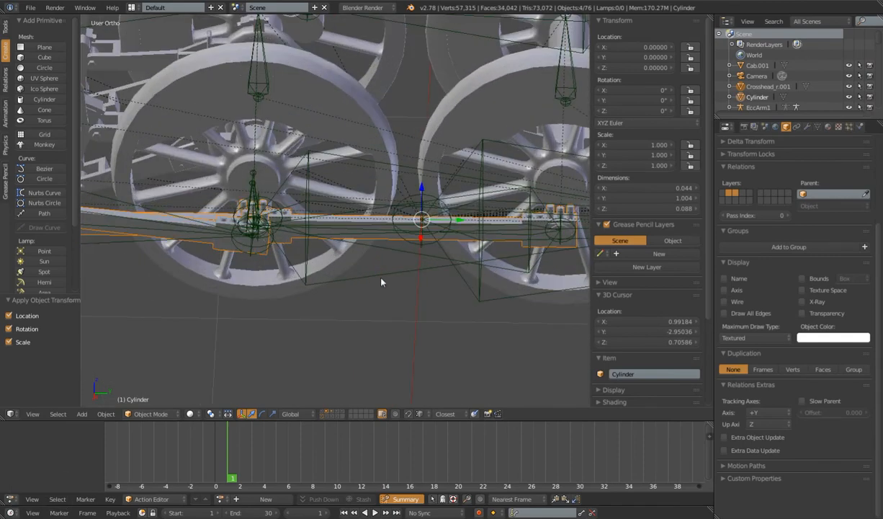
Parent the LocoDriverConrod mesh to the MCH.ConRod.001.L bone of TrainRig using the Bone type.
{"action": "right_click", "coordinate": [294, 243]}
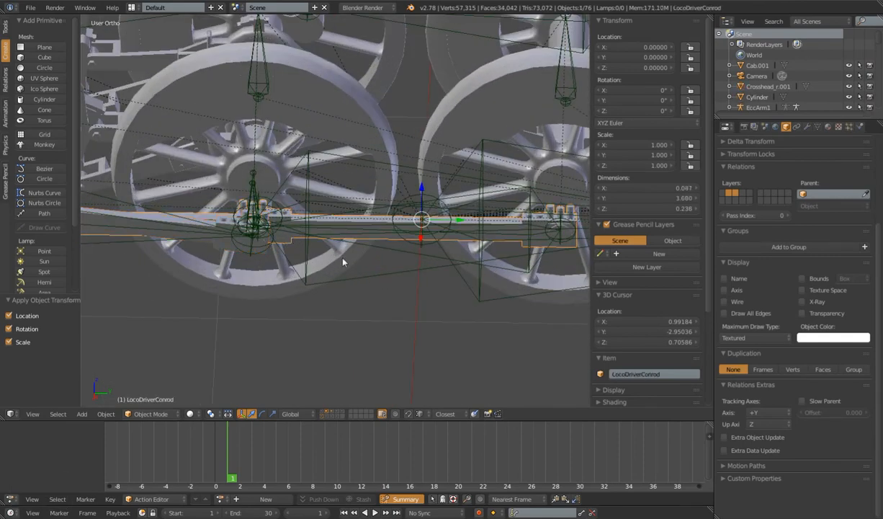
{"action": "scroll", "coordinate": [349, 245], "scroll_direction": "down", "scroll_amount": 4}
{"action": "mouse_move", "coordinate": [355, 292]}
{"action": "middle_mouse_down"}
{"action": "mouse_move", "coordinate": [389, 302]}
{"action": "mouse_move", "coordinate": [366, 297]}
{"action": "middle_mouse_up"}
{"action": "scroll", "coordinate": [366, 297], "scroll_direction": "up", "scroll_amount": 4}
{"action": "right_click", "coordinate": [345, 204]}
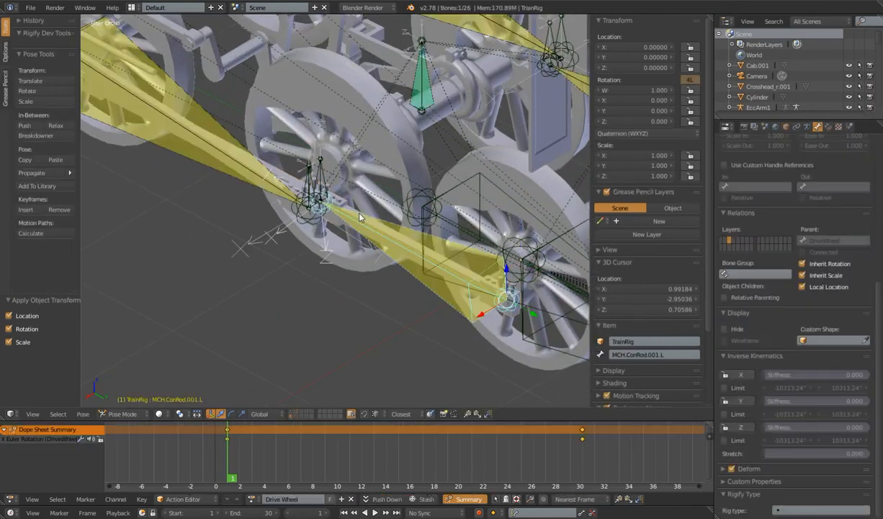
{"action": "scroll", "coordinate": [344, 204], "scroll_direction": "up", "scroll_amount": 6}
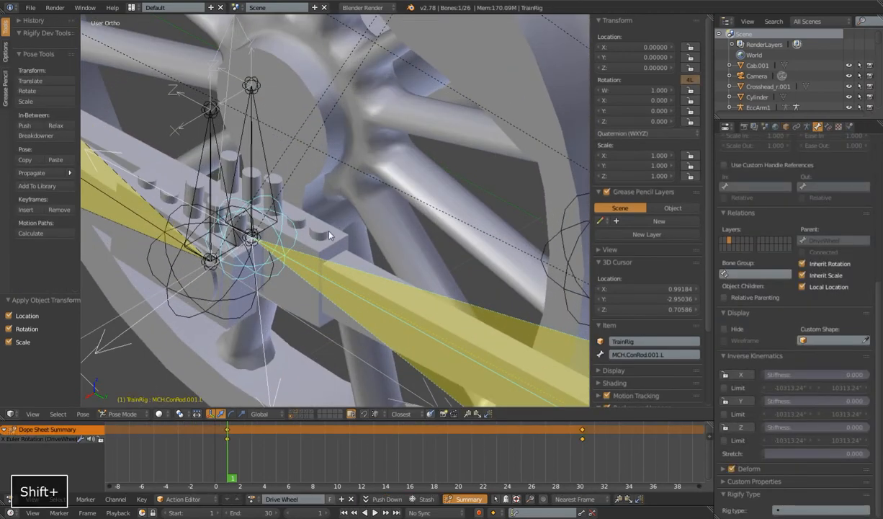
{"action": "right_click", "coordinate": [367, 278]}
{"action": "right_click", "coordinate": [366, 279], "text": "shift"}
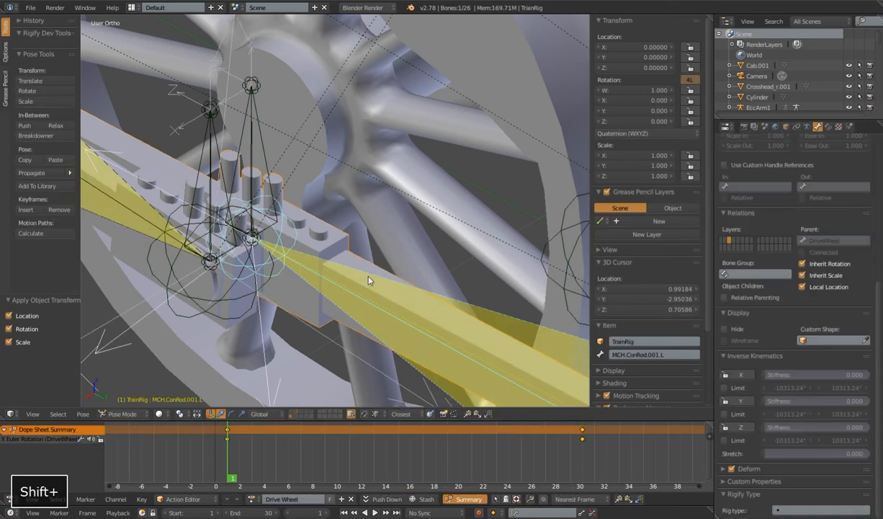
{"action": "key", "text": "ctrl+p"}
{"action": "left_click", "coordinate": [370, 281]}
Parent the LocoDriverRod mesh to the MCH.DriveRod.003.L bone using the Bone type.
{"action": "middle_click_drag", "start_coordinate": [364, 276], "coordinate": [469, 308], "text": "shift"}
{"action": "right_click", "coordinate": [468, 293]}
{"action": "right_click", "coordinate": [432, 249], "text": "shift"}
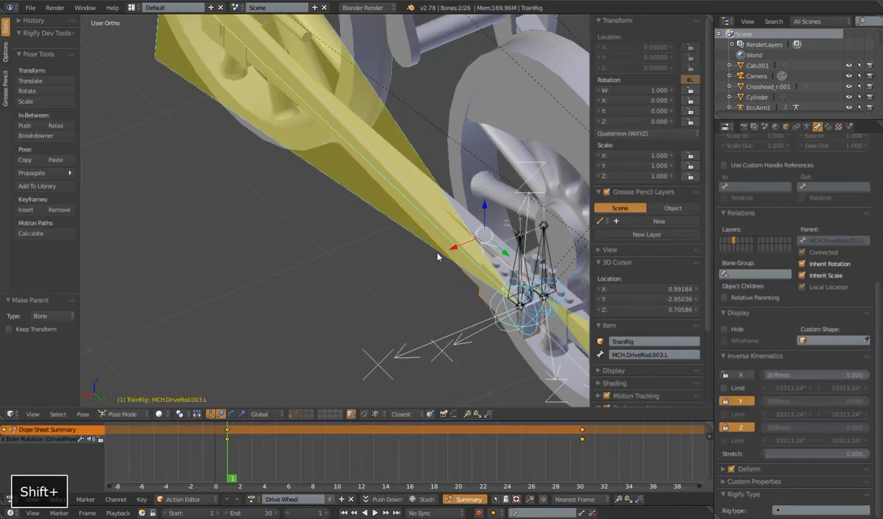
{"action": "key", "text": "ctrl+p"}
{"action": "left_click", "coordinate": [443, 253]}
Select Crosshead_r.001 and its Cylinder in Object Mode and parent both to the MCH.DriveRod.002.L bone using the Bone type.
{"action": "middle_click_drag", "start_coordinate": [444, 252], "coordinate": [366, 266], "text": "shift"}
{"action": "scroll", "coordinate": [366, 266], "scroll_direction": "up", "scroll_amount": 3}
{"action": "middle_click_drag", "start_coordinate": [330, 129], "coordinate": [332, 228], "text": "shift"}
{"action": "key", "text": "ctrl+Tab"}
{"action": "right_click", "coordinate": [344, 217], "text": "shift"}
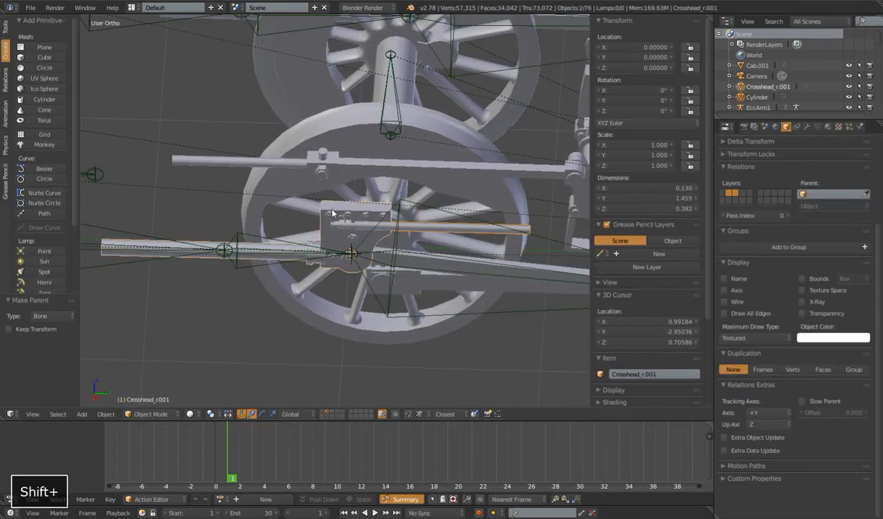
{"action": "right_click", "coordinate": [303, 246], "text": "shift"}
{"action": "key", "text": "ctrl+Tab"}
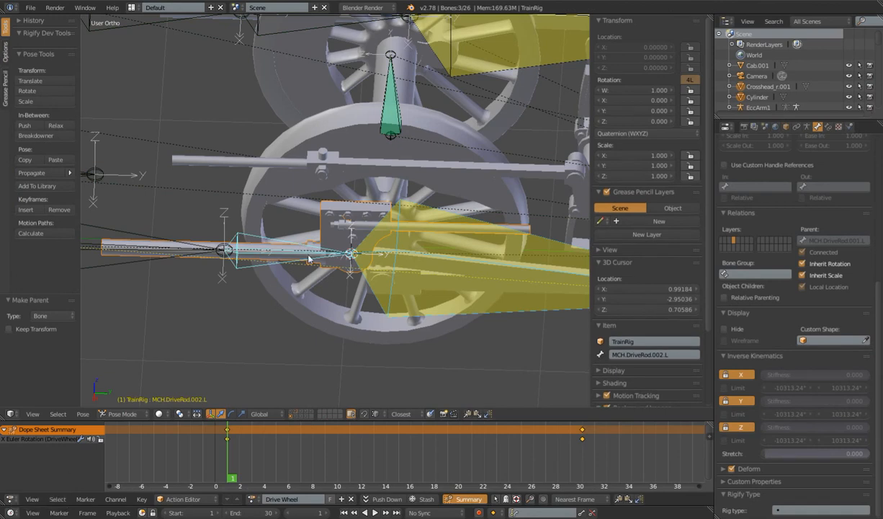
{"action": "key", "text": "ctrl+p"}
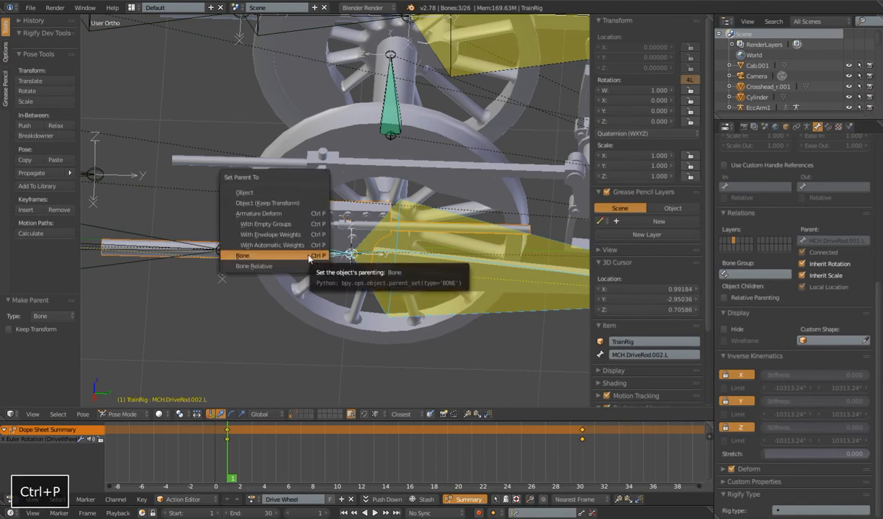
{"action": "left_click", "coordinate": [310, 256]}
Play the wheel animation and hide the armature layer to check how the rod and crosshead meshes move.
{"action": "scroll", "coordinate": [454, 285], "scroll_direction": "down", "scroll_amount": 5}
{"action": "key", "text": "alt+a"}
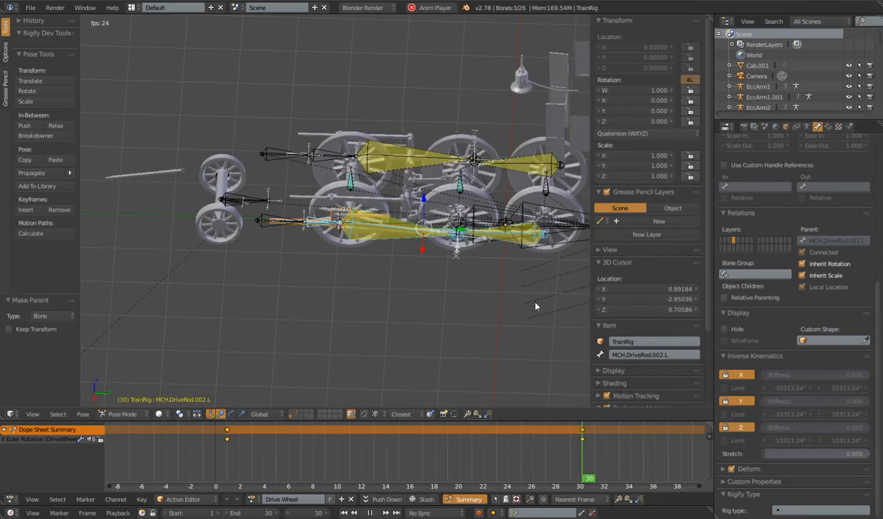
{"action": "middle_click_drag", "start_coordinate": [491, 298], "coordinate": [460, 266]}
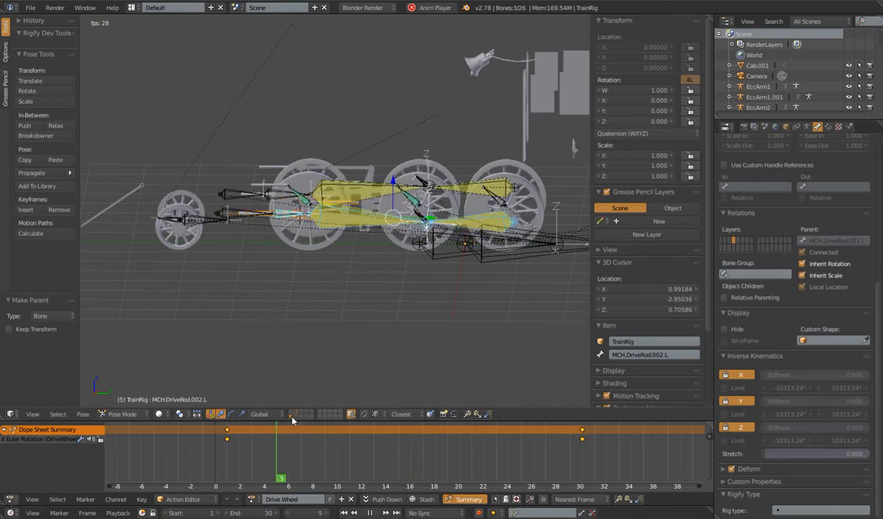
{"action": "left_click", "coordinate": [292, 416], "text": "shift"}
{"action": "middle_click_drag", "start_coordinate": [446, 328], "coordinate": [387, 160], "text": "shift"}
{"action": "scroll", "coordinate": [404, 289], "scroll_direction": "up", "scroll_amount": 3}
{"action": "key", "text": "a"}
{"action": "scroll", "coordinate": [411, 284], "scroll_direction": "down", "scroll_amount": 3}
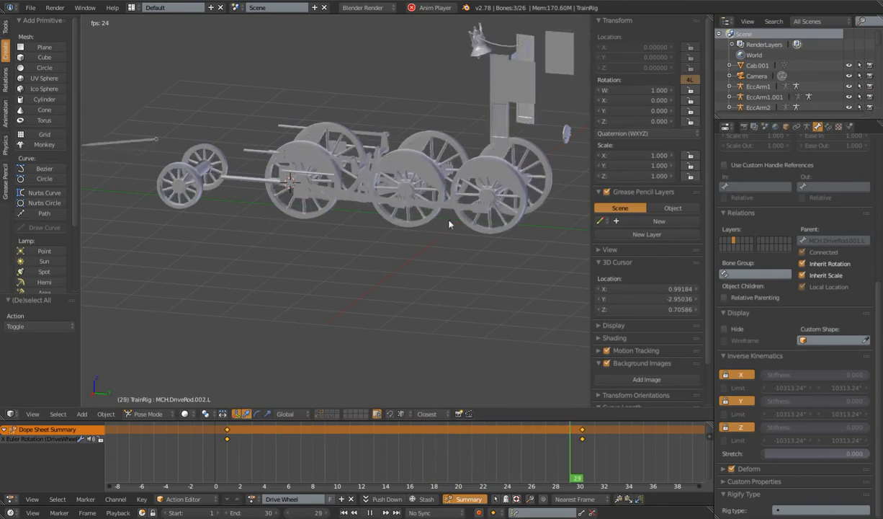
{"action": "middle_click_drag", "start_coordinate": [503, 190], "coordinate": [453, 282]}
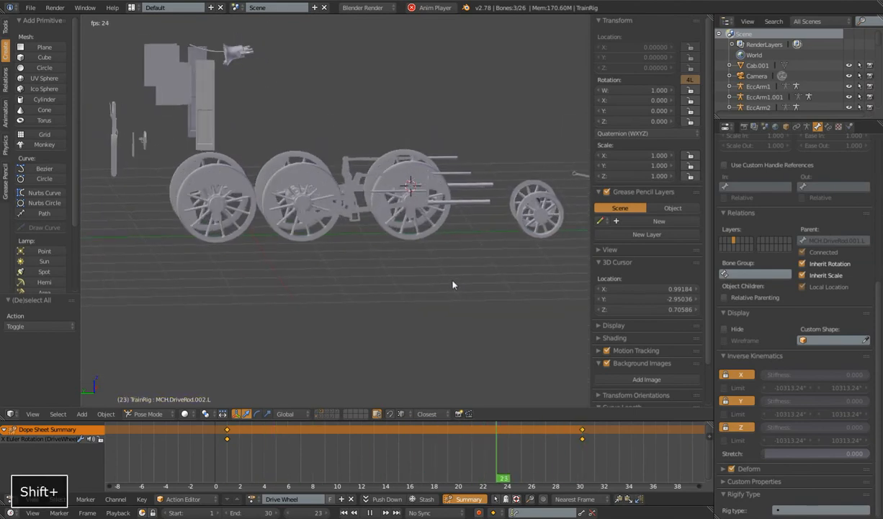
Return to Object Mode, select the LocoDriver2.002 wheels and reveal all hidden objects.
{"action": "key", "text": "ctrl+Tab"}
{"action": "right_click", "coordinate": [407, 229]}
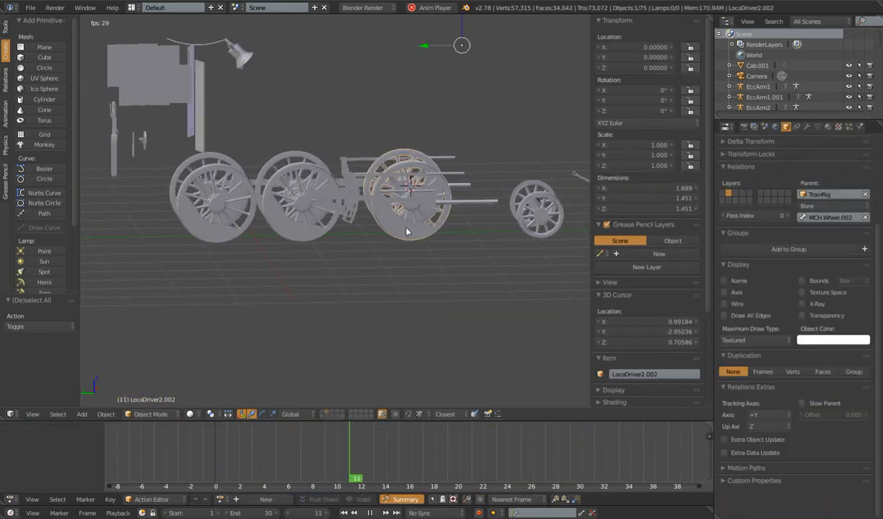
{"action": "key", "text": "alt+h"}
{"action": "middle_click_drag", "start_coordinate": [408, 231], "coordinate": [211, 226]}
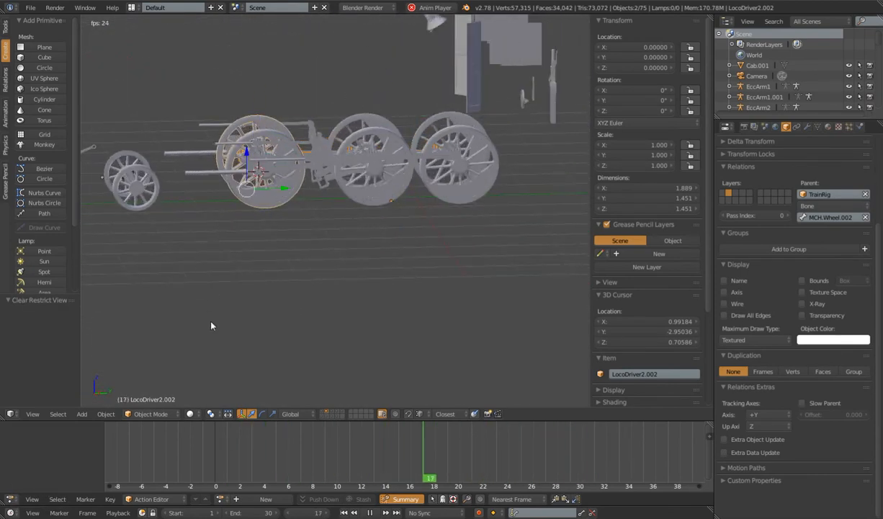
Stop the animation playback and inspect the revealed rod and crosshead meshes on the opposite side of the locomotive.
{"action": "middle_click_drag", "start_coordinate": [356, 275], "coordinate": [439, 332]}
{"action": "key", "text": "alt+a"}
{"action": "scroll", "coordinate": [440, 332], "scroll_direction": "up", "scroll_amount": 4}
{"action": "middle_click_drag", "start_coordinate": [433, 299], "coordinate": [400, 209], "text": "shift"}
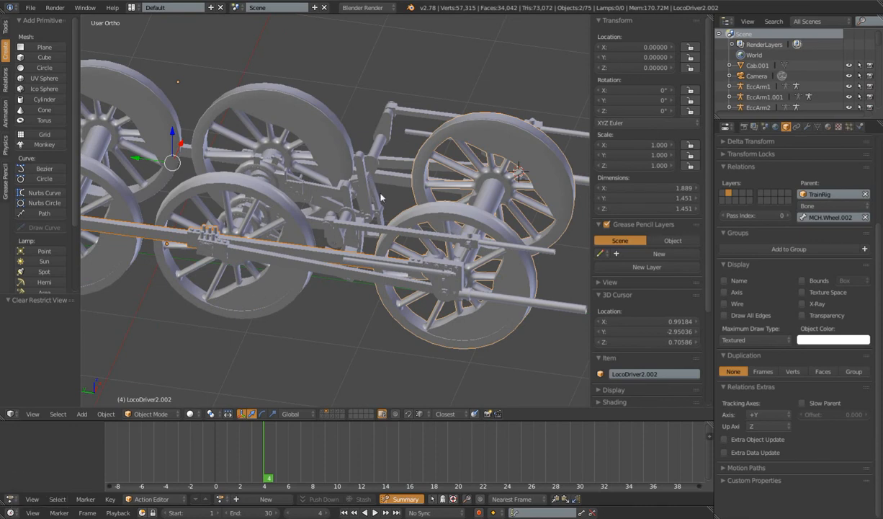
{"action": "scroll", "coordinate": [381, 194], "scroll_direction": "down", "scroll_amount": 7}
{"action": "middle_click_drag", "start_coordinate": [364, 225], "coordinate": [380, 200]}
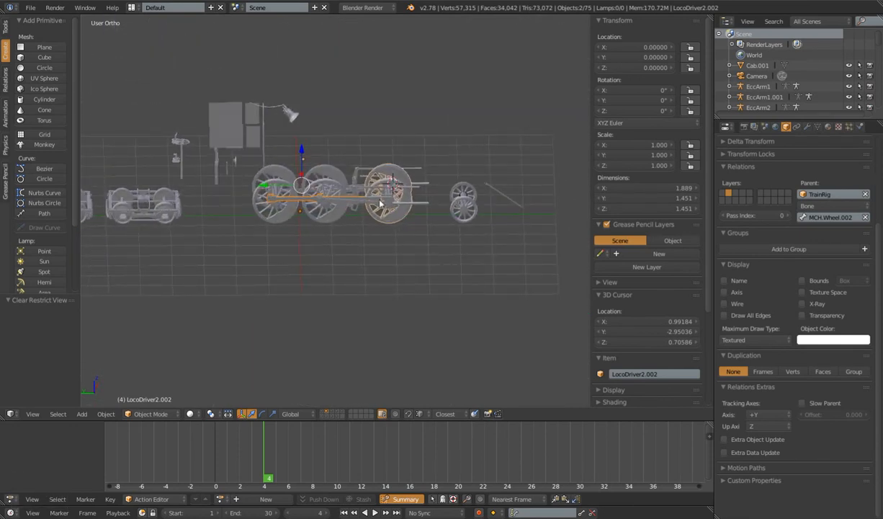